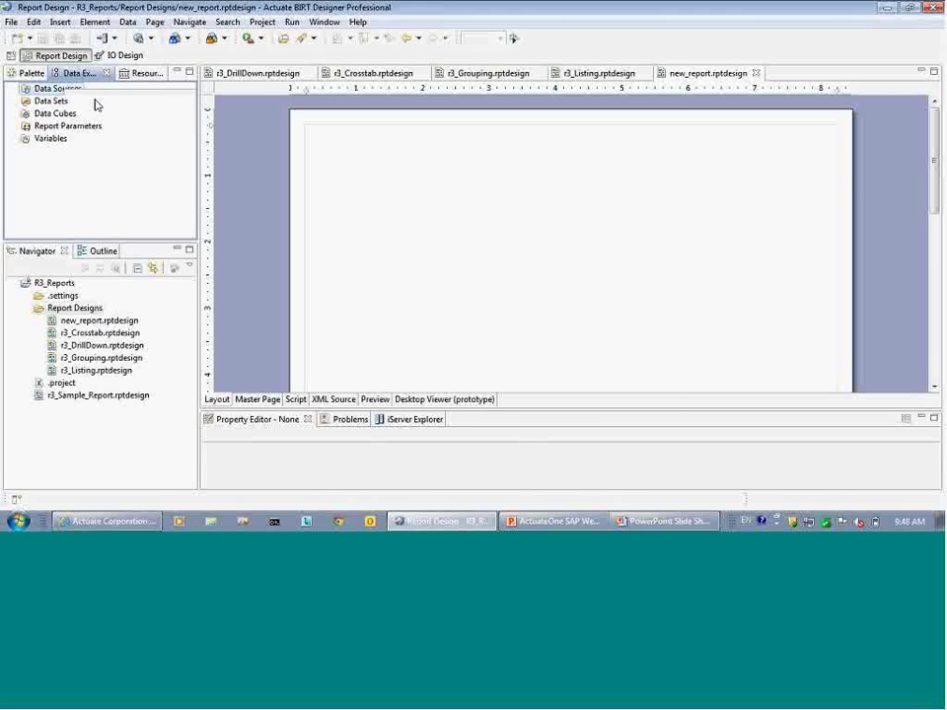
# - Start a new data source for the report using the SAP BW Data Source type
pyautogui.doubleClick(94, 98)
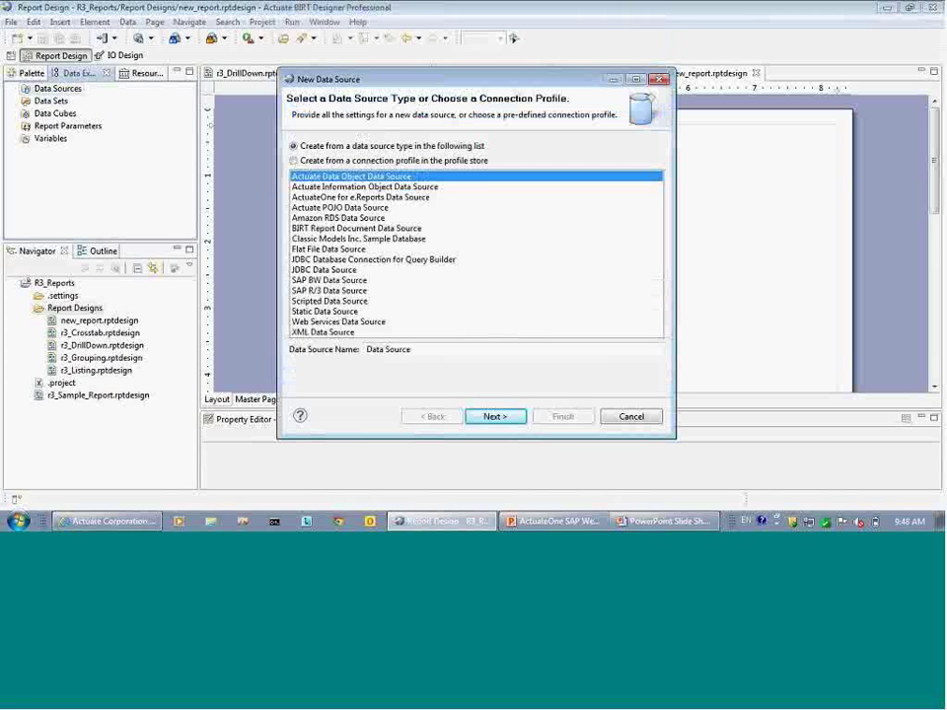
pyautogui.click(346, 290)
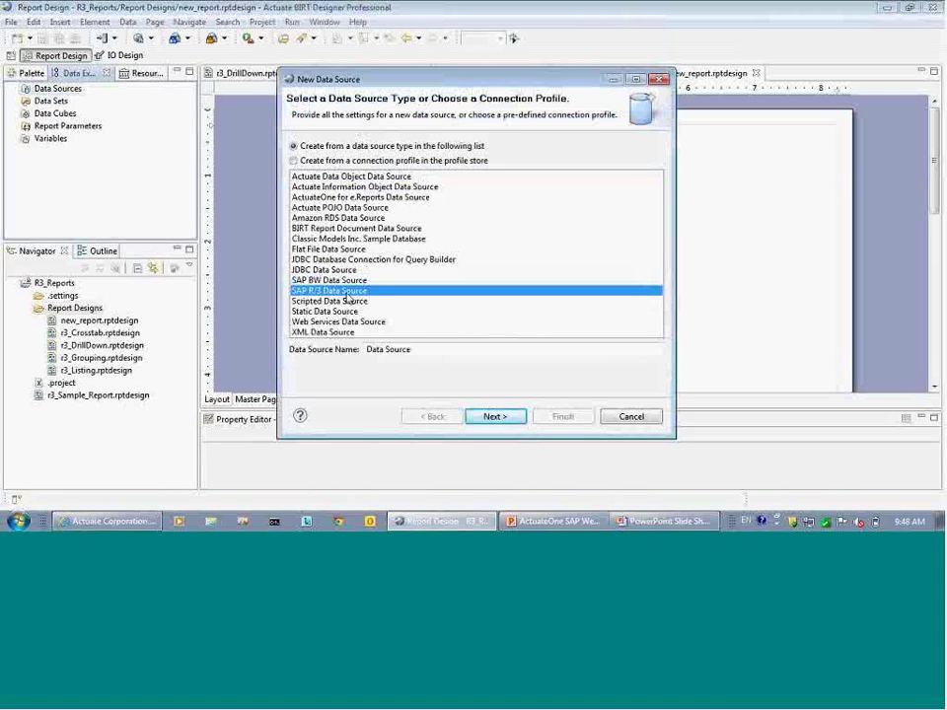
pyautogui.click(383, 281)
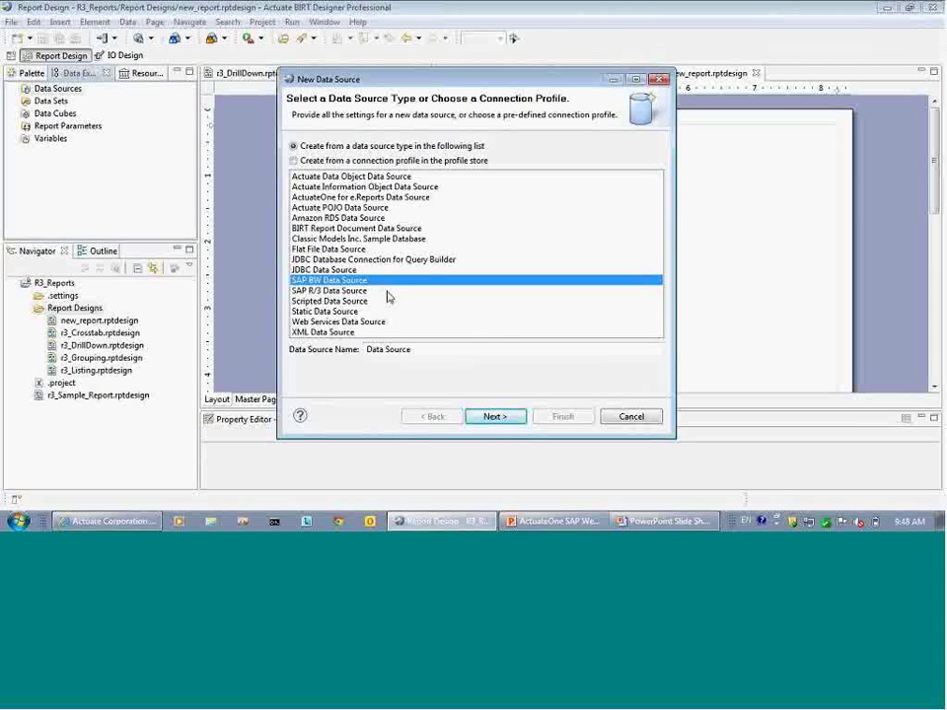
pyautogui.click(388, 293)
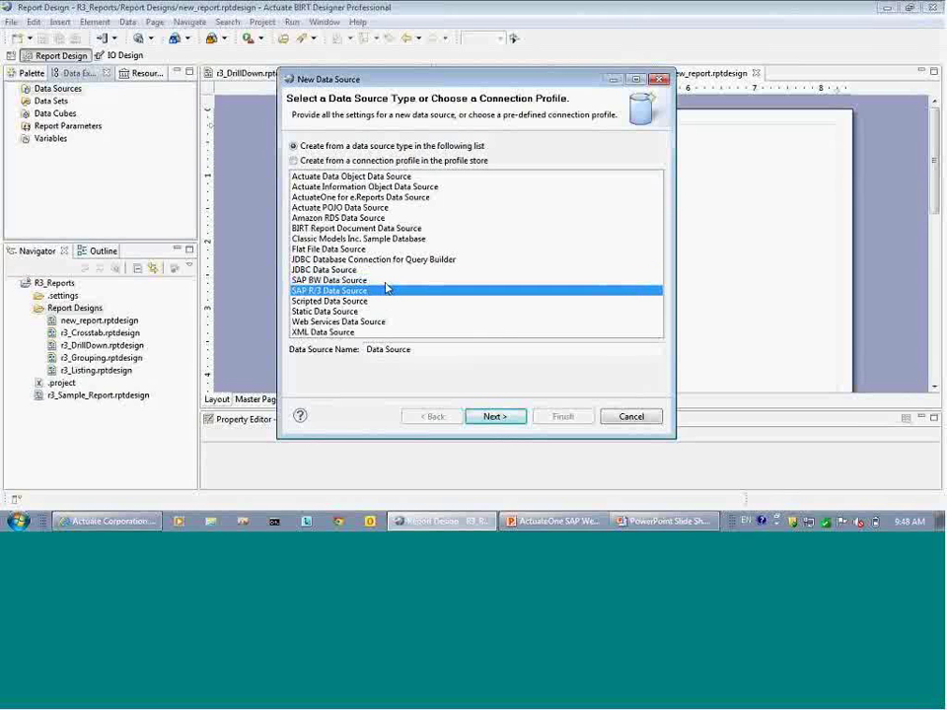
pyautogui.click(385, 283)
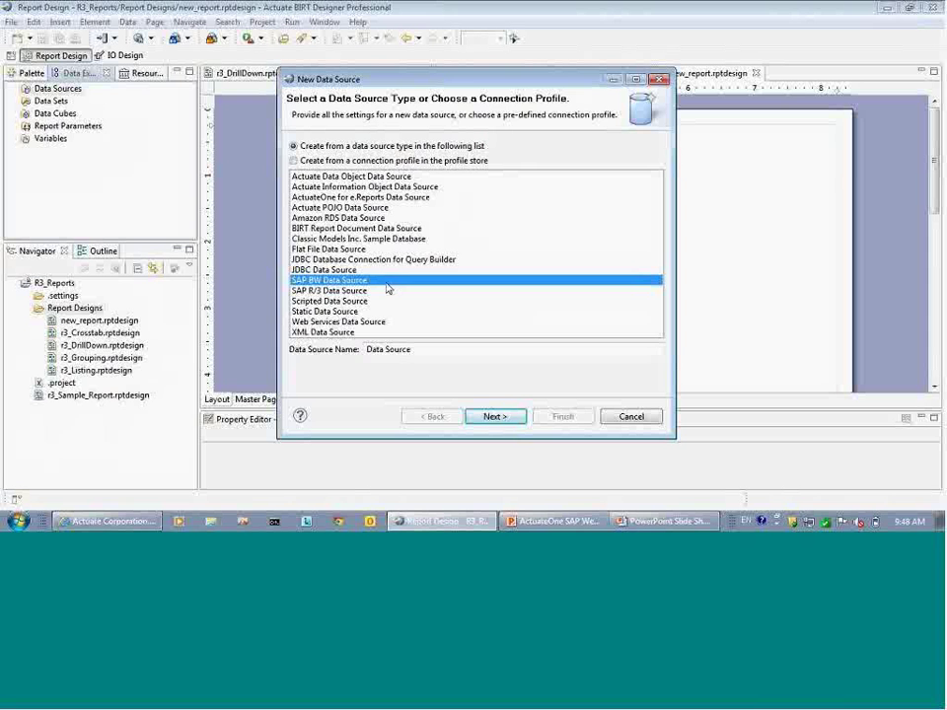
pyautogui.click(491, 417)
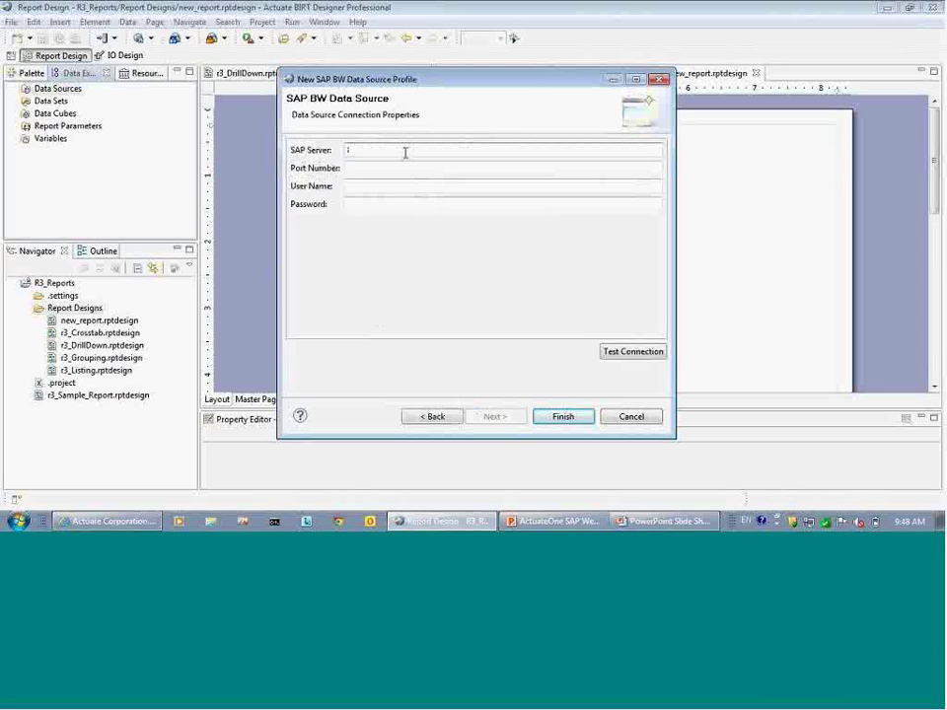
# - Enter SAP server 10.6.20.34, port number 8002, the user name and the account password in the connection properties
pyautogui.write('10.6')
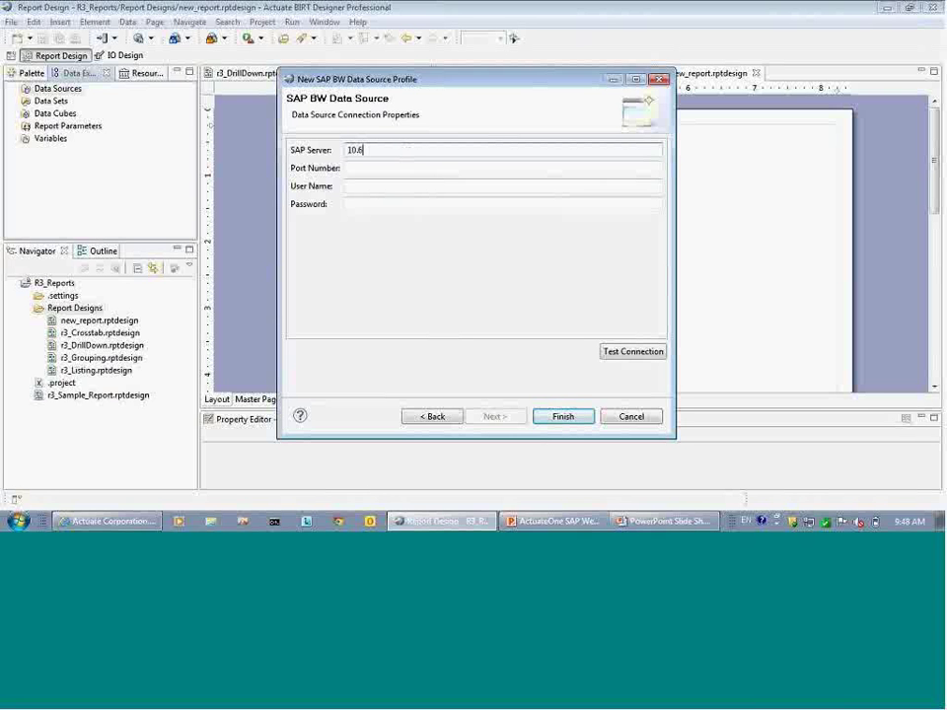
pyautogui.write('.20.34')
pyautogui.press('Tab')
pyautogui.write('8002')
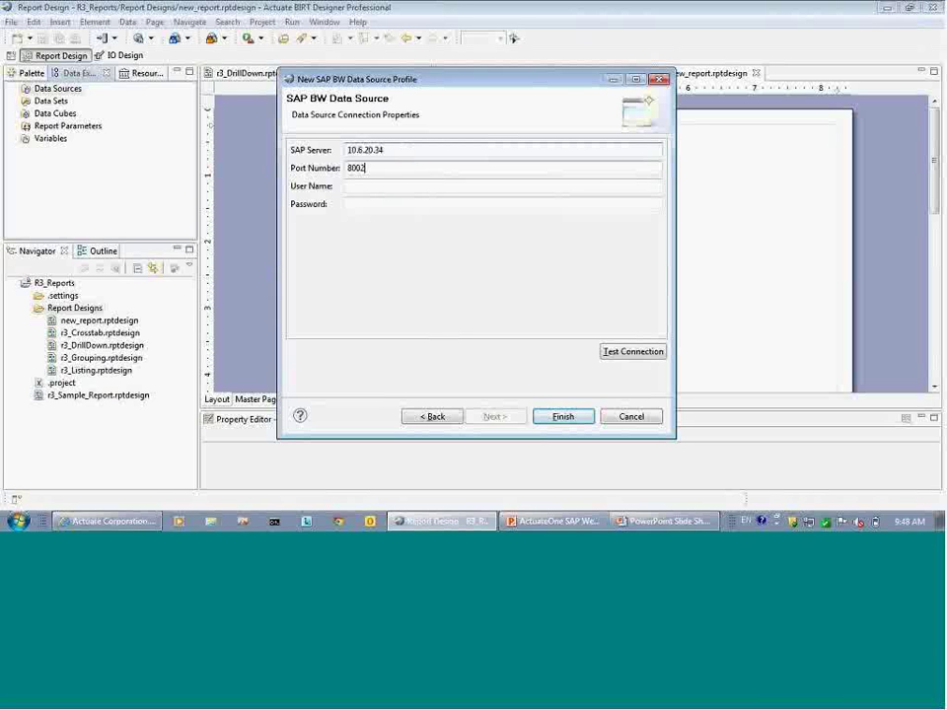
pyautogui.press('Tab')
pyautogui.write('sap')
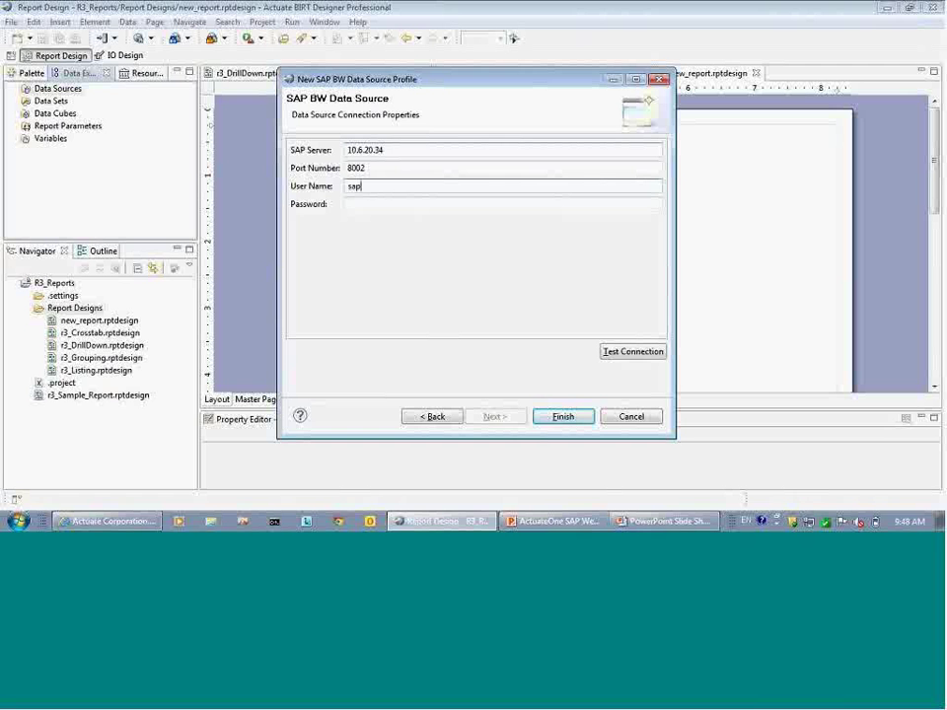
pyautogui.write('dev02')
pyautogui.press('Tab')
pyautogui.write('••••••••')
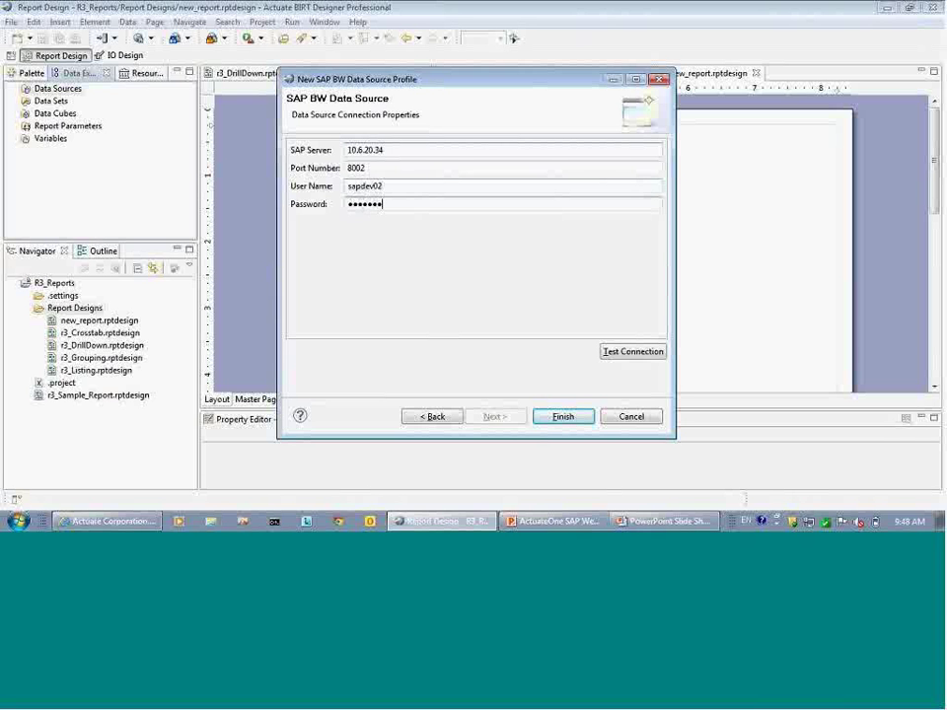
# - Test the SAP BW connection and finish creating the data source
pyautogui.click(619, 361)
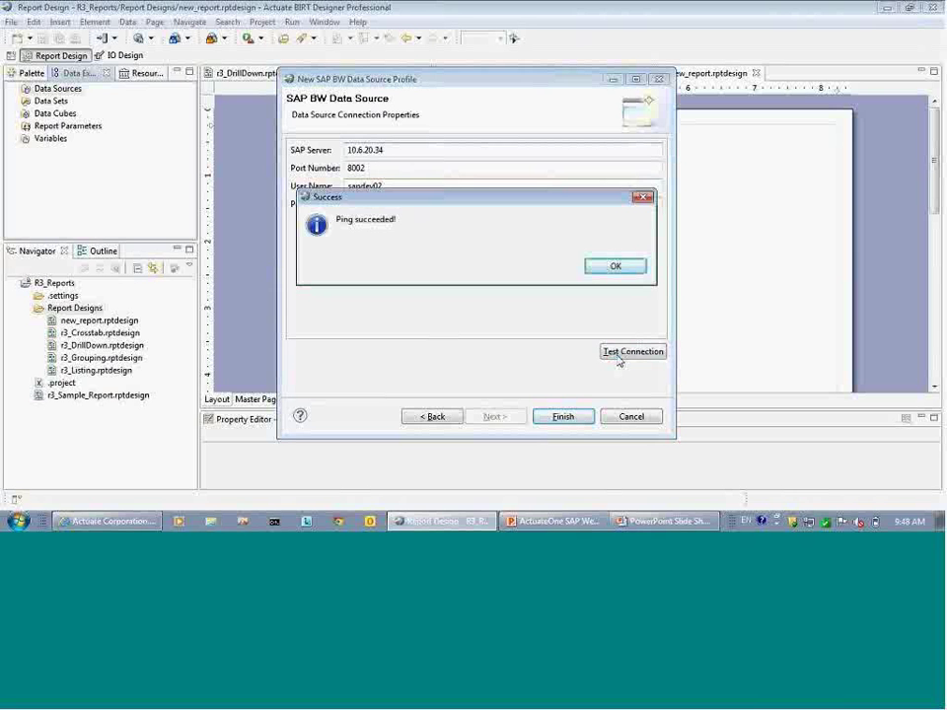
pyautogui.click(628, 266)
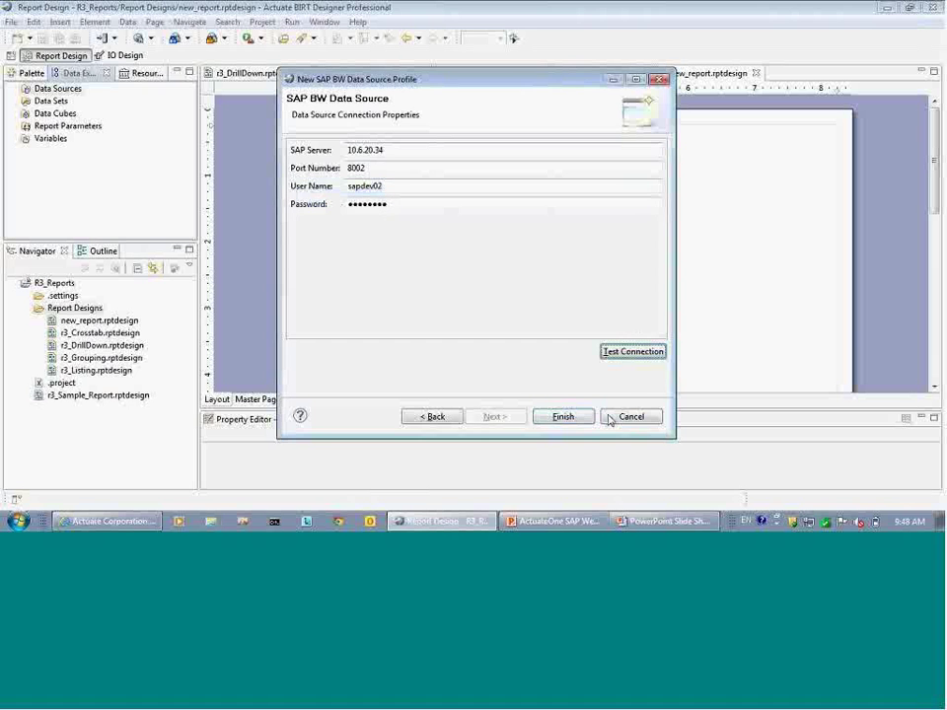
pyautogui.click(578, 417)
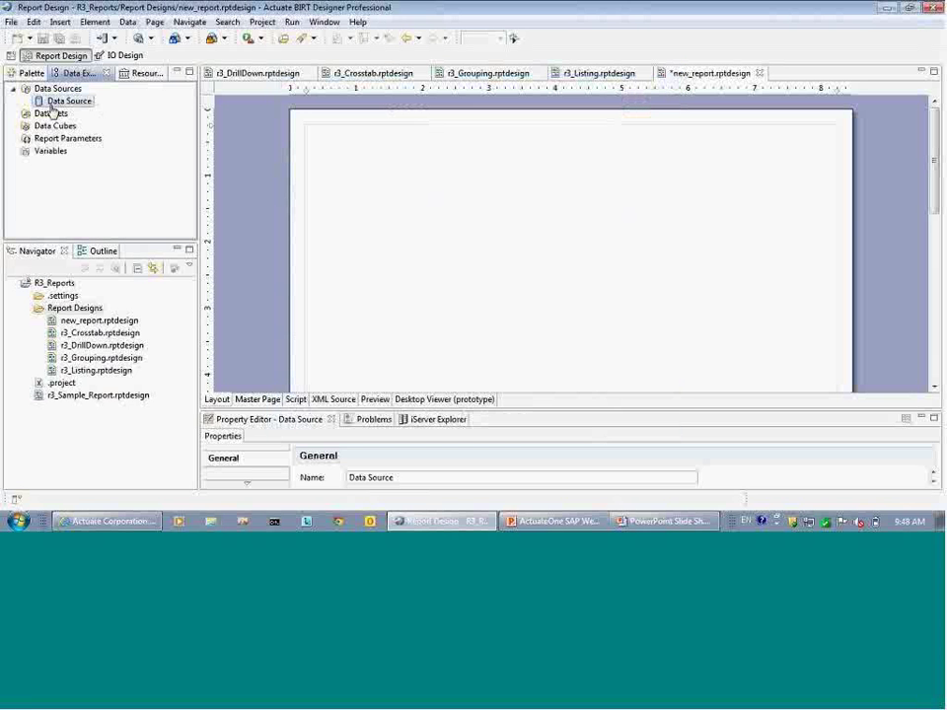
# - Create a new SAP BW data set based on the SAP BW data source and proceed to its query builder
pyautogui.rightClick(49, 114)
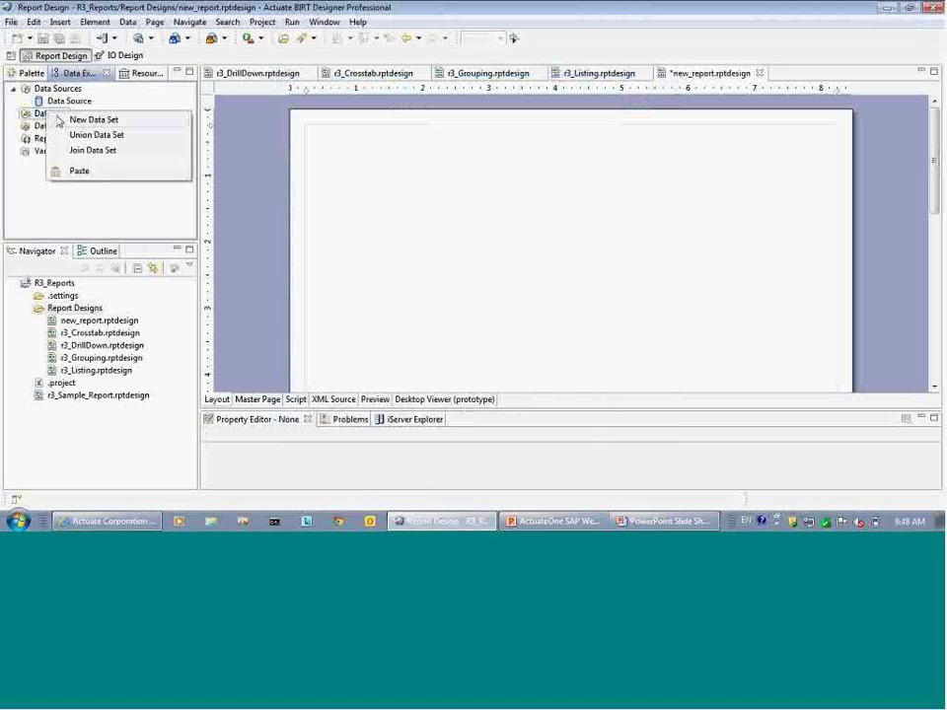
pyautogui.click(61, 119)
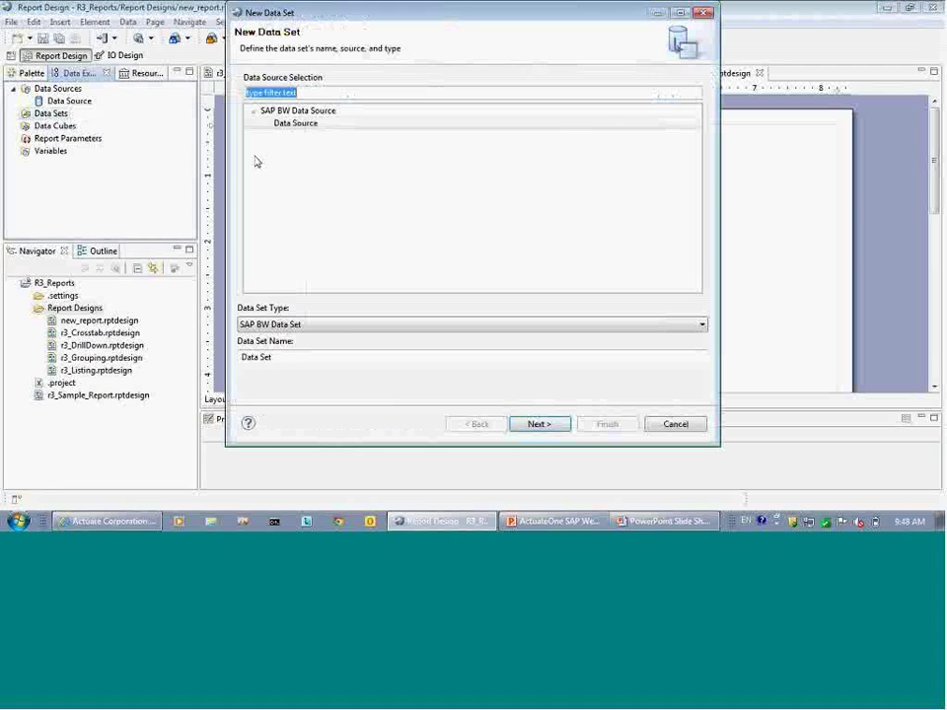
pyautogui.click(329, 125)
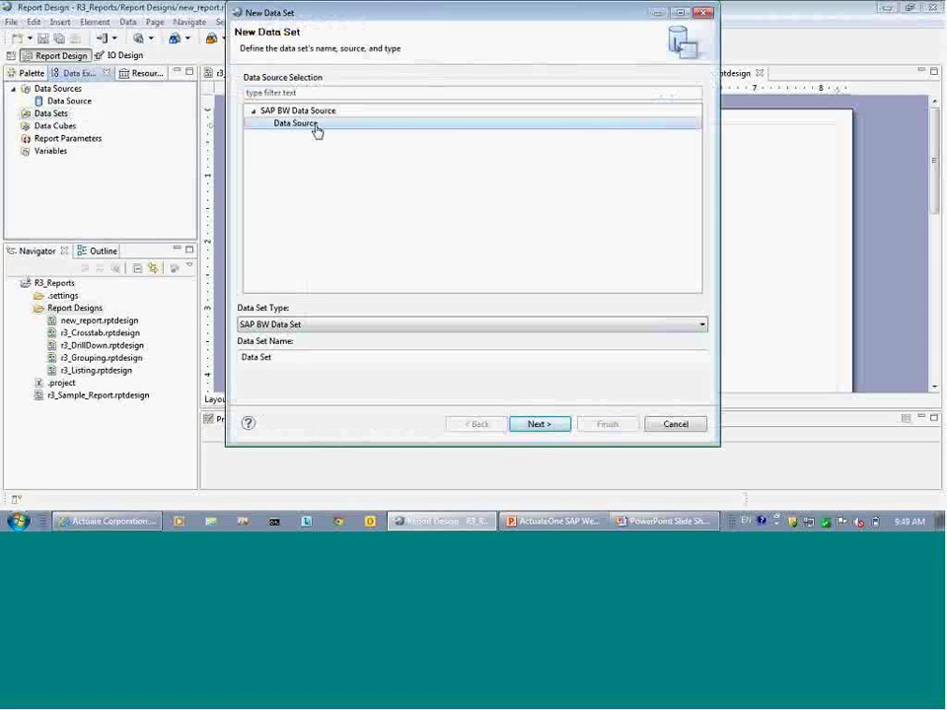
pyautogui.click(537, 425)
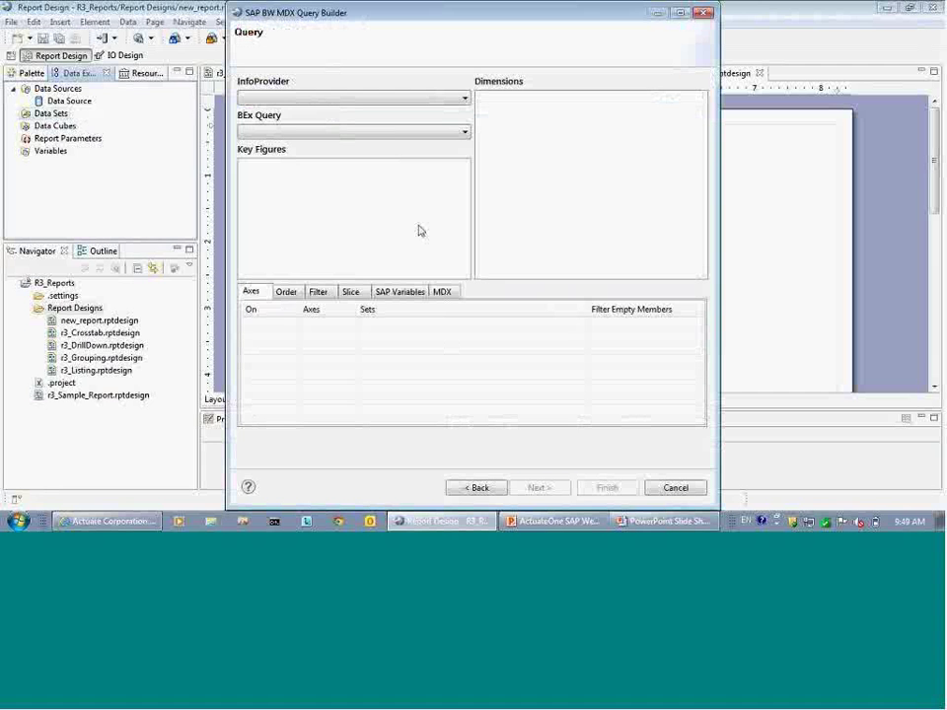
# - Choose the InfoProvider ZDEMOCUBE and its BEx query ZTEST_BI_QUERY1_WITHPARAMETER
pyautogui.click(386, 100)
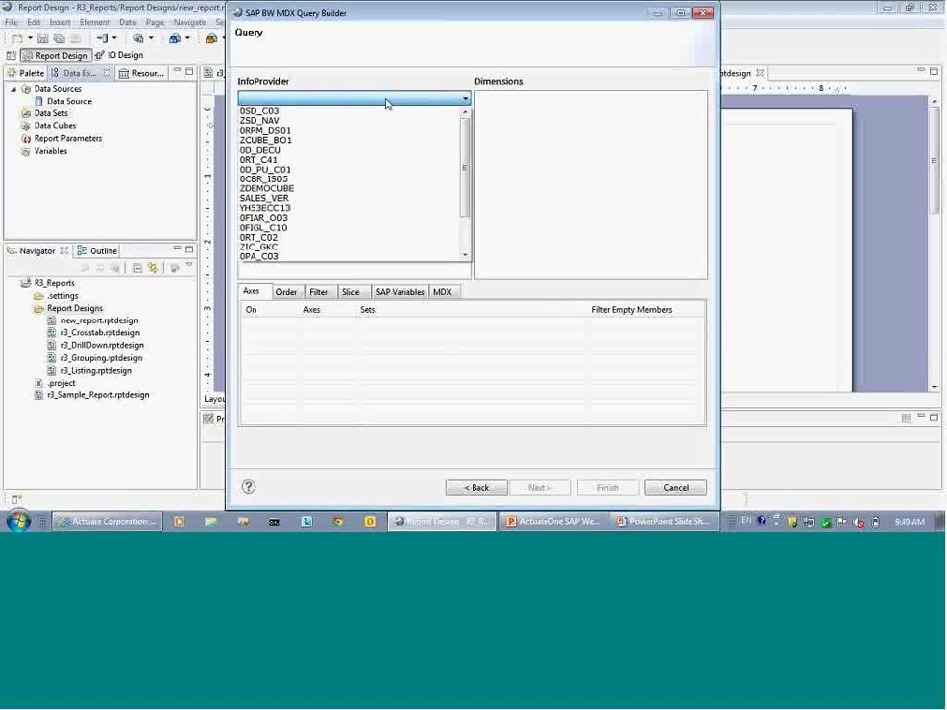
pyautogui.moveTo(463, 130)
pyautogui.mouseDown()
pyautogui.moveTo(464, 175)
pyautogui.moveTo(462, 117)
pyautogui.mouseUp()
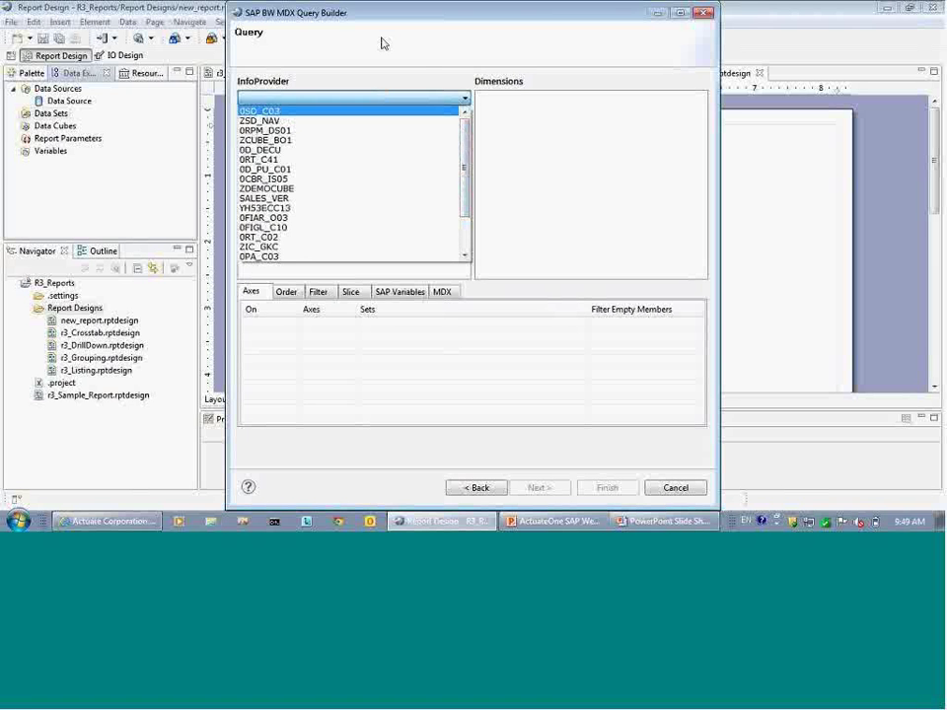
pyautogui.click(427, 191)
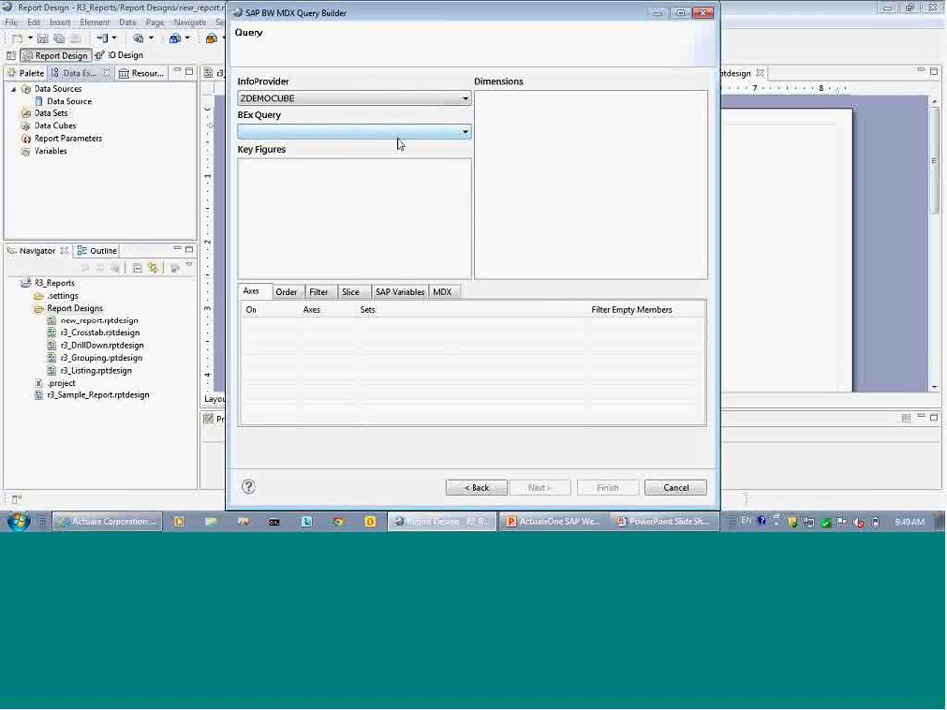
pyautogui.click(341, 132)
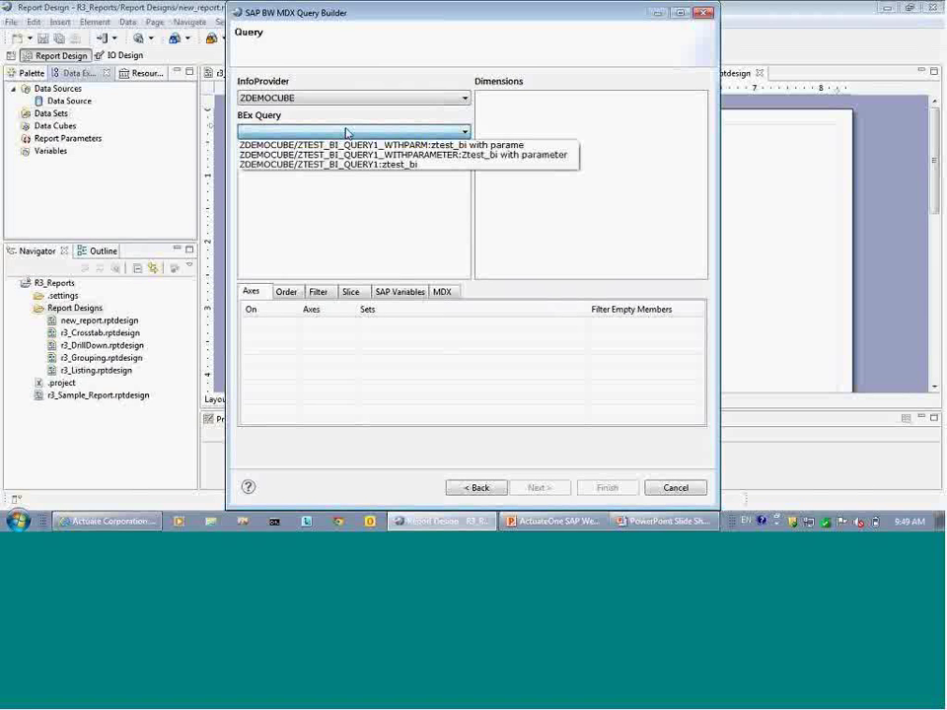
pyautogui.click(394, 155)
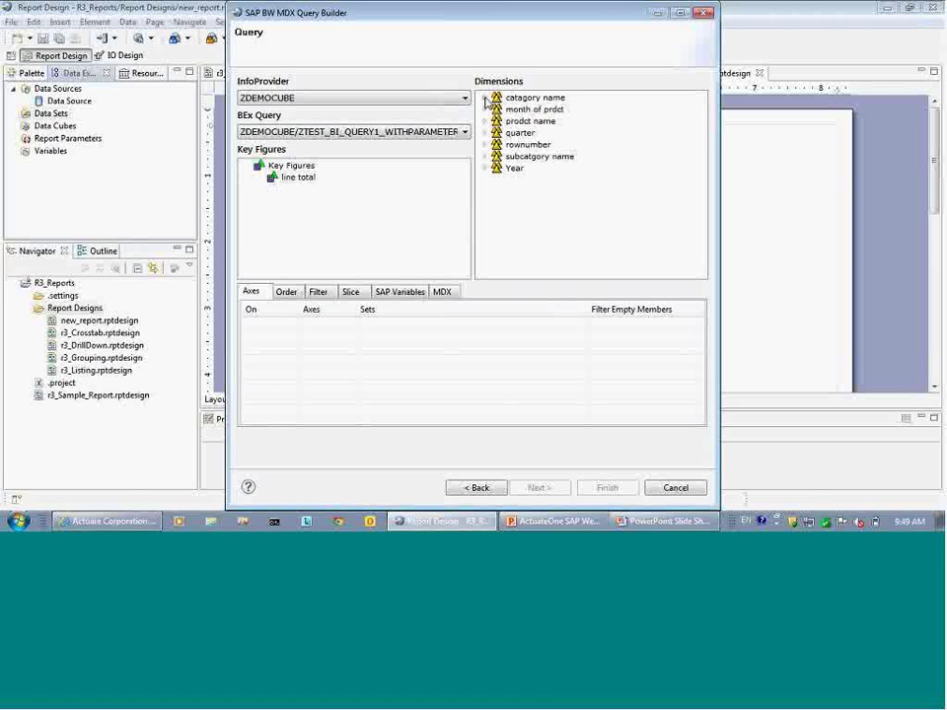
# - Expand the catagory name dimension down to its individual categories and add the dimension's members to the query as a row
pyautogui.click(485, 98)
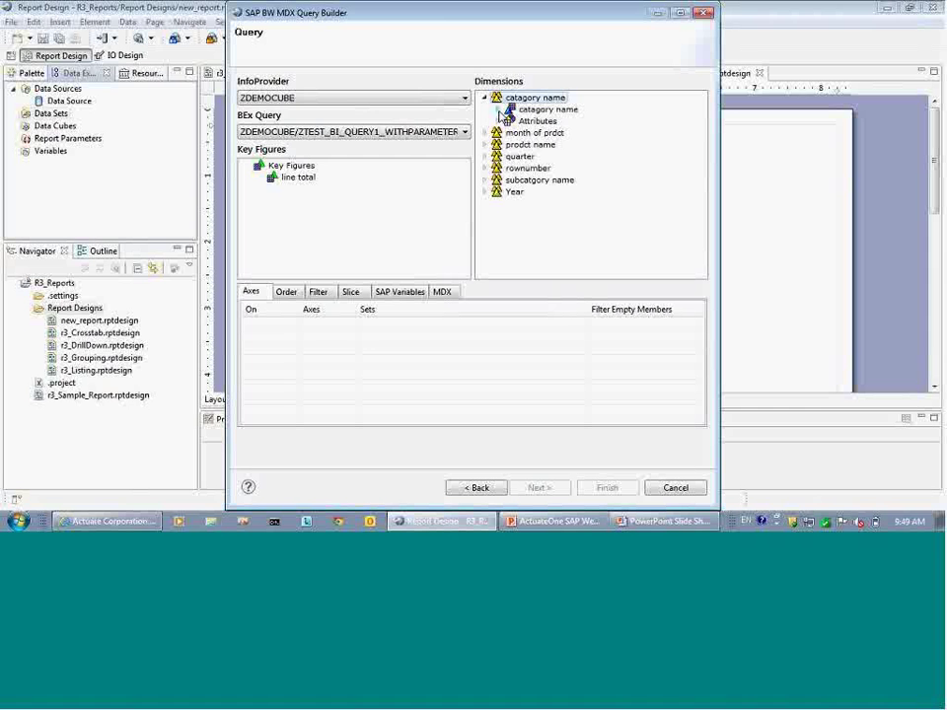
pyautogui.click(499, 110)
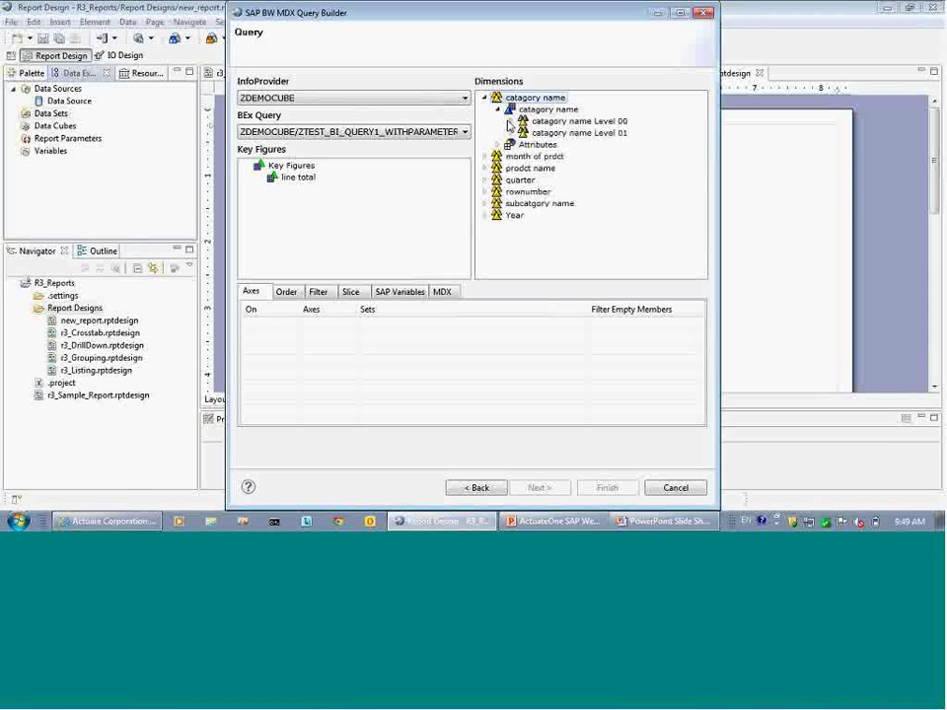
pyautogui.click(513, 121)
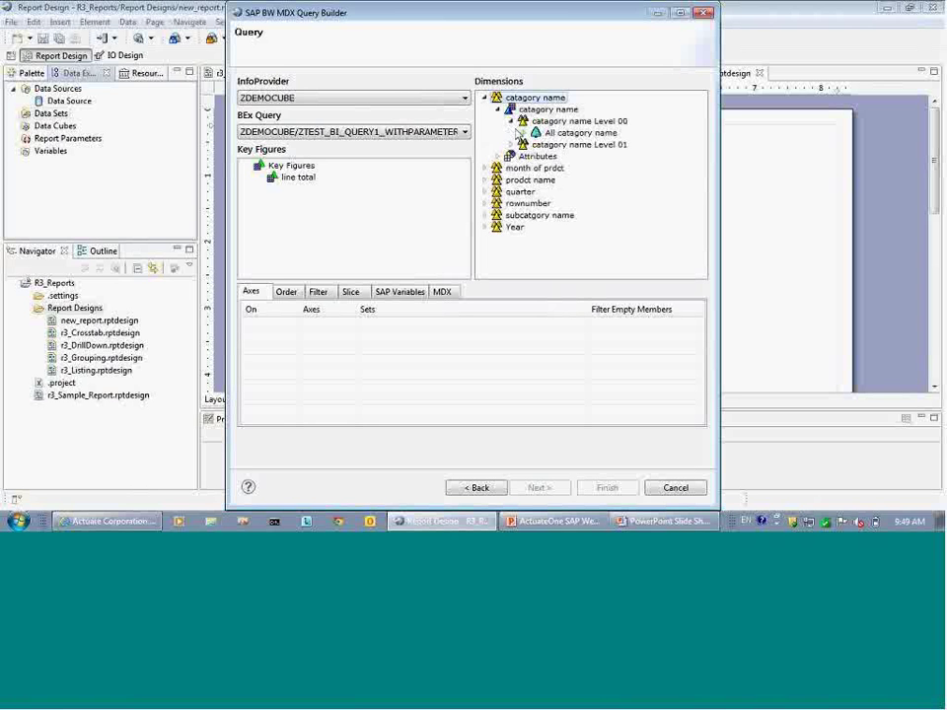
pyautogui.click(524, 134)
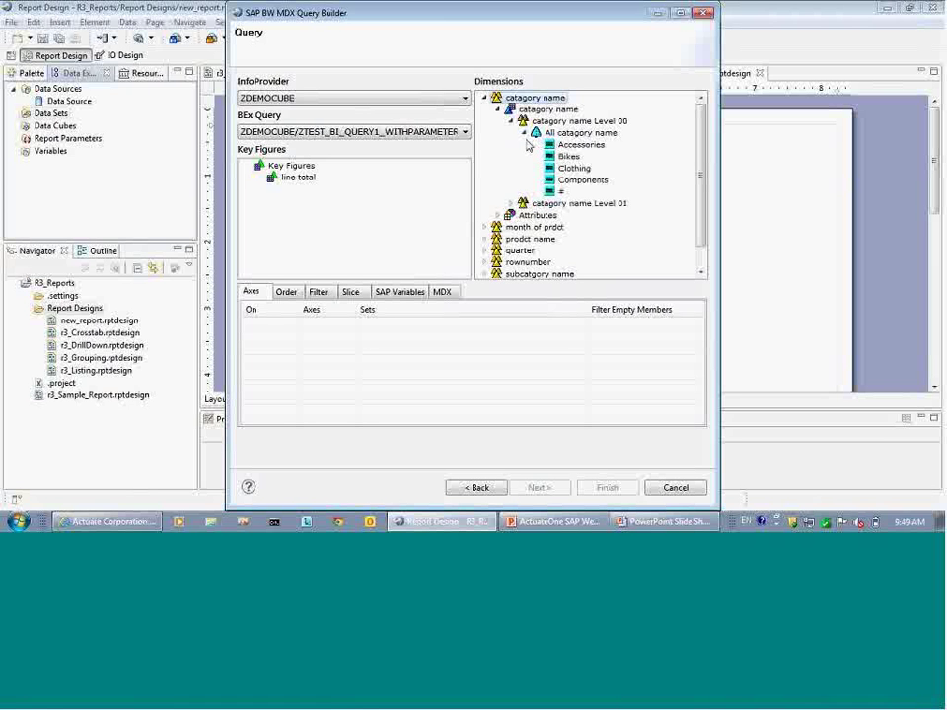
pyautogui.rightClick(530, 115)
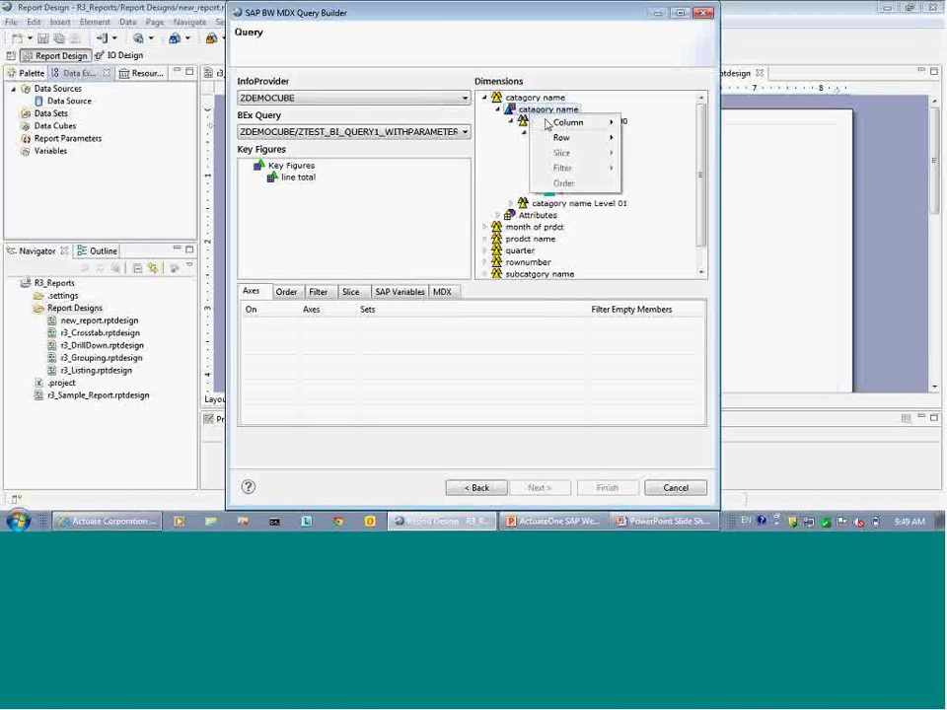
pyautogui.moveTo(550, 124)
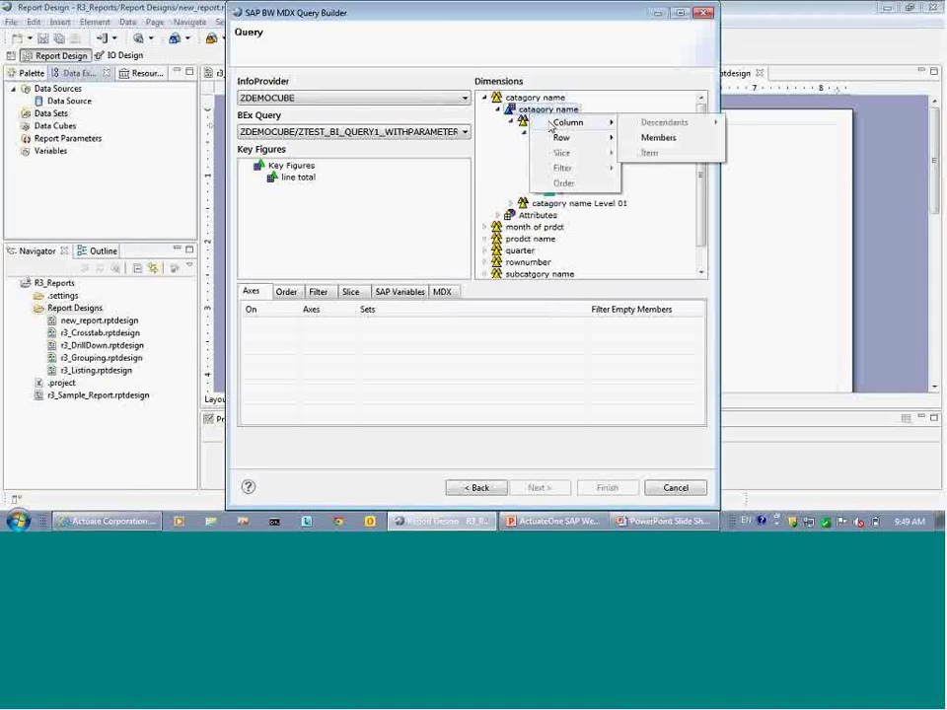
pyautogui.click(512, 133)
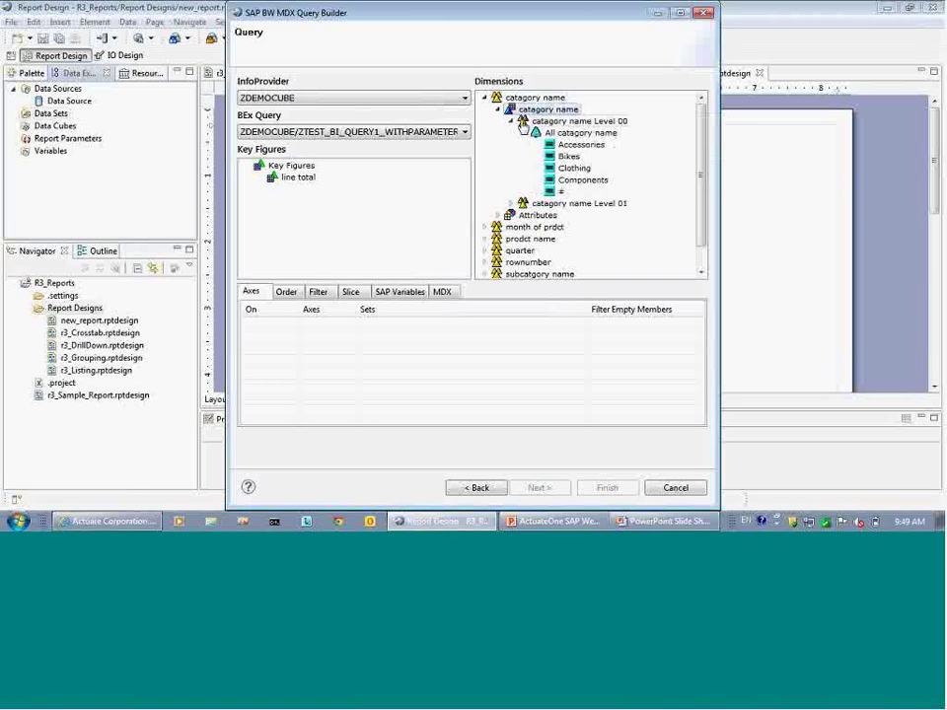
pyautogui.rightClick(531, 102)
pyautogui.moveTo(559, 121)
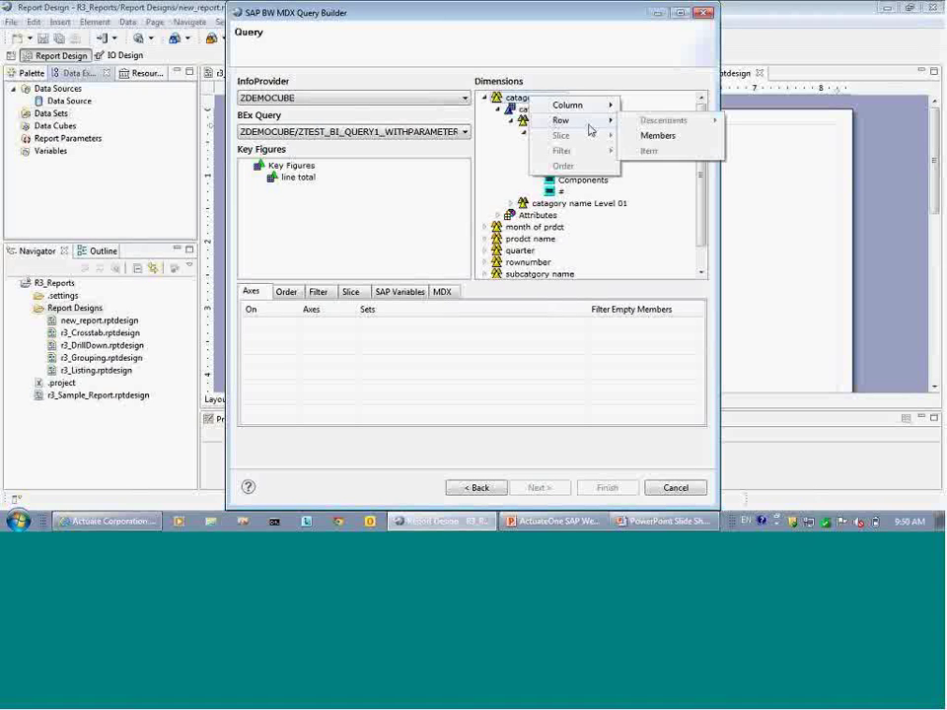
pyautogui.click(644, 136)
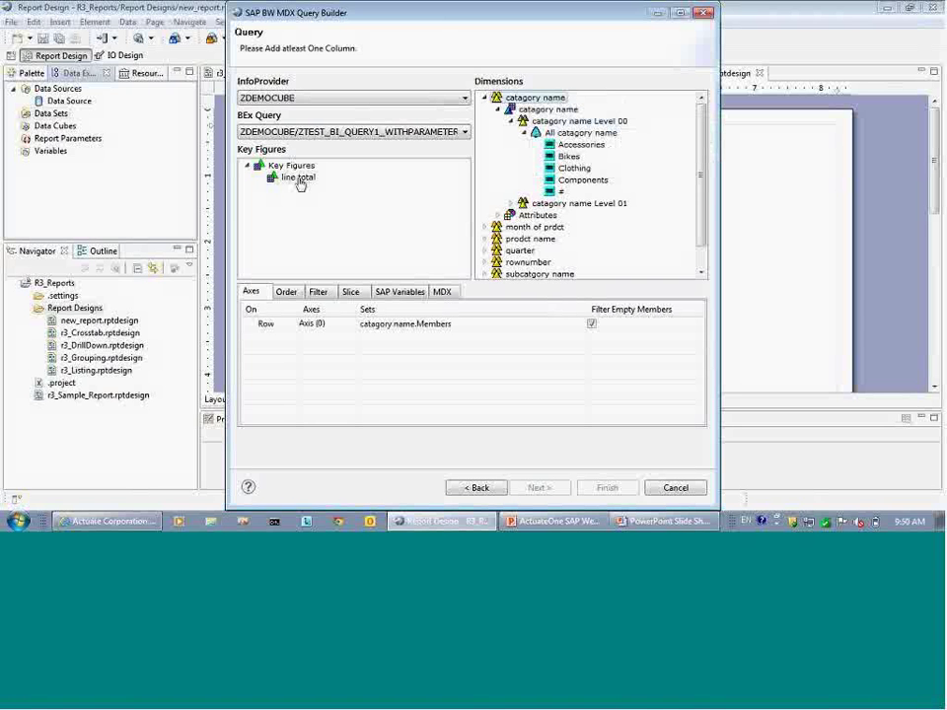
# - Collapse the catagory name dimension and add the subcatgory name members to the query as another row set
pyautogui.click(485, 99)
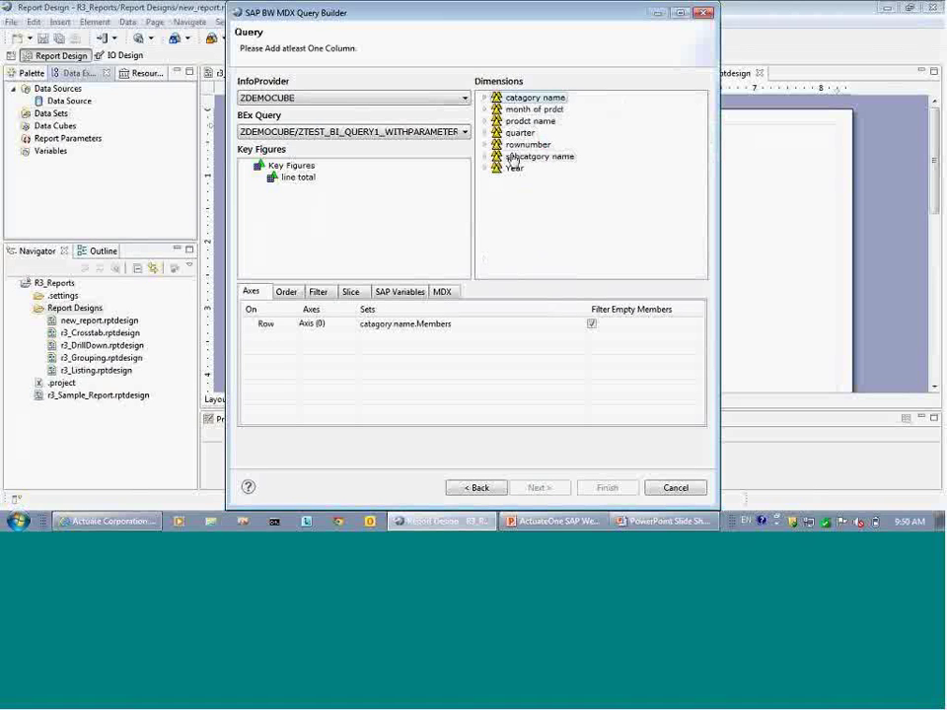
pyautogui.rightClick(512, 159)
pyautogui.moveTo(534, 166)
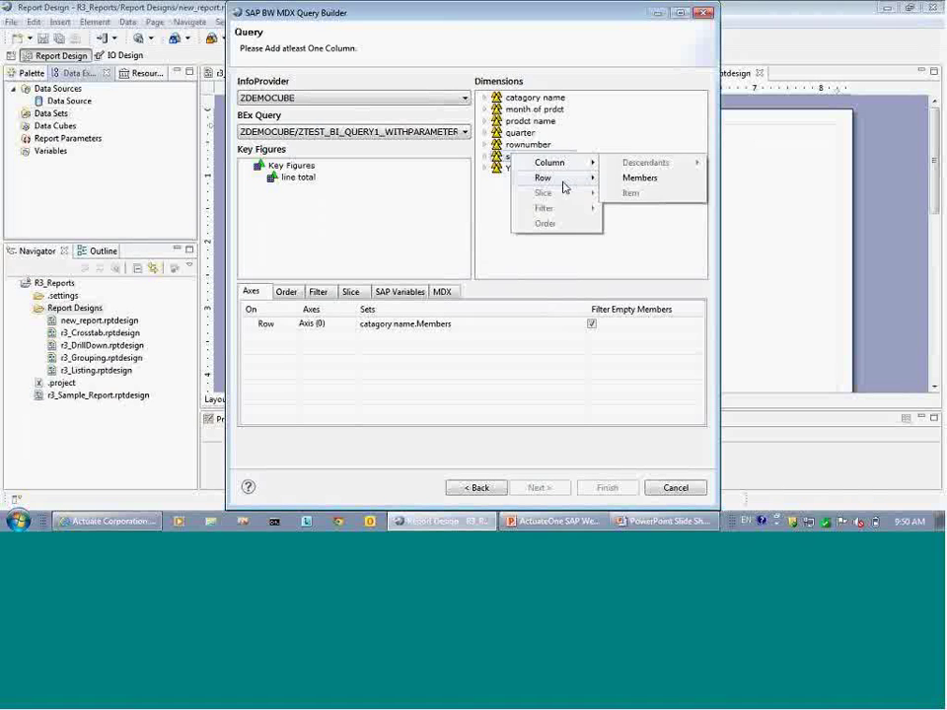
pyautogui.click(648, 192)
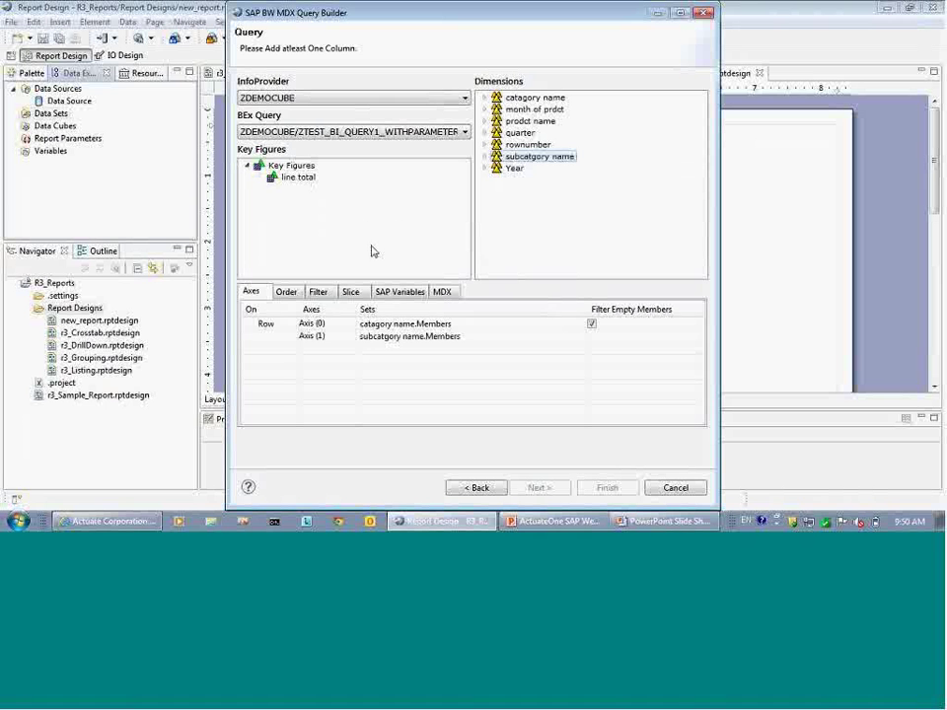
# - Add the line total key figure to the query as a column
pyautogui.rightClick(306, 179)
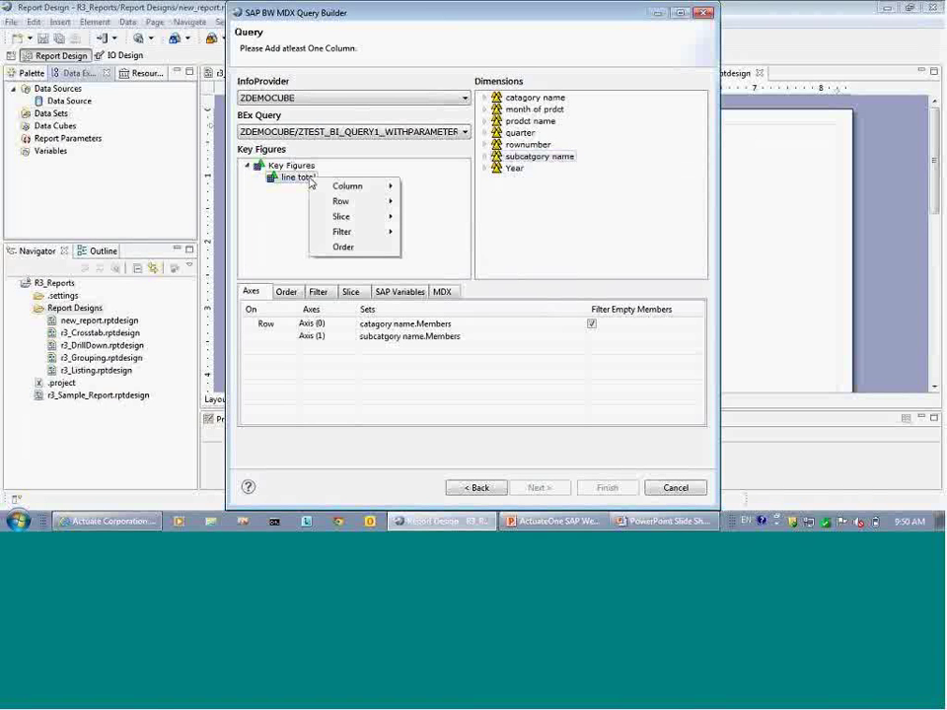
pyautogui.moveTo(356, 186)
pyautogui.click(429, 202)
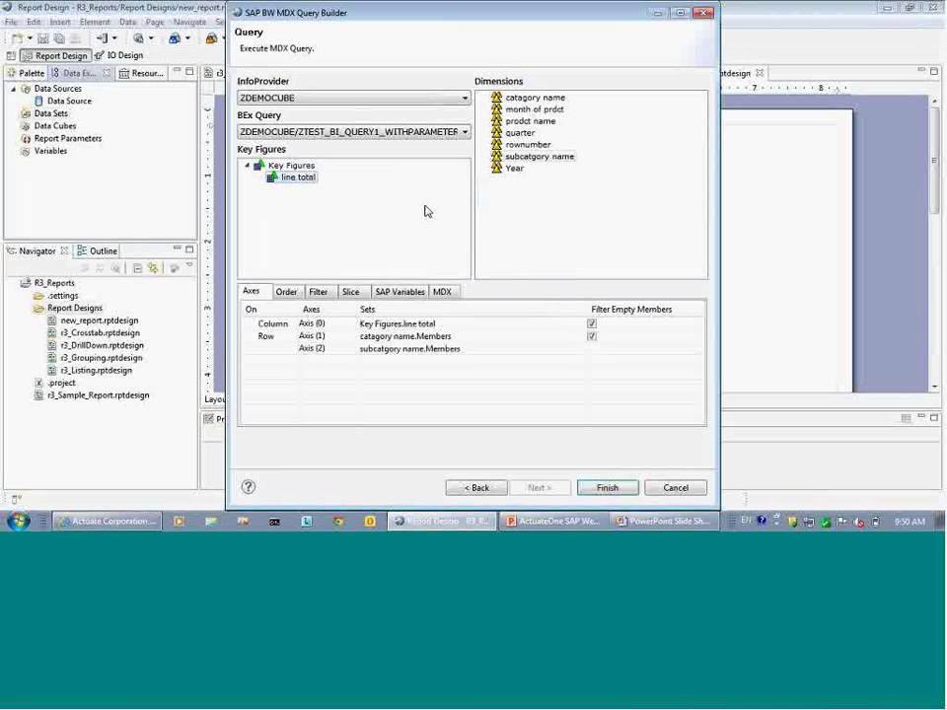
# - Add an order clause that sorts Axis (1), catagory name.Members, by line total in ascending order
pyautogui.click(297, 295)
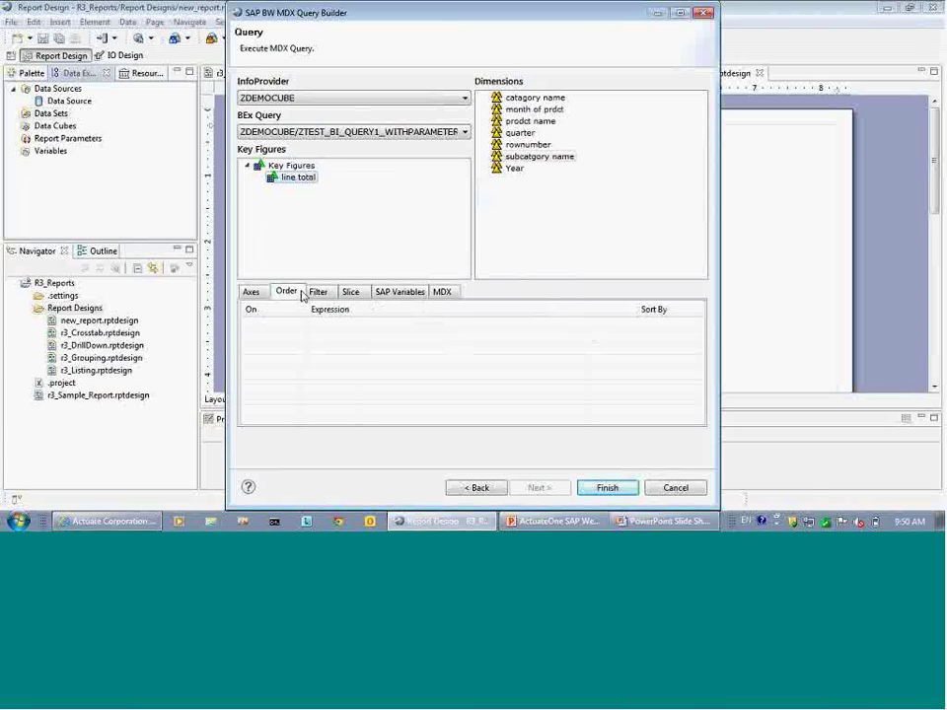
pyautogui.rightClick(307, 184)
pyautogui.click(359, 254)
pyautogui.click(419, 227)
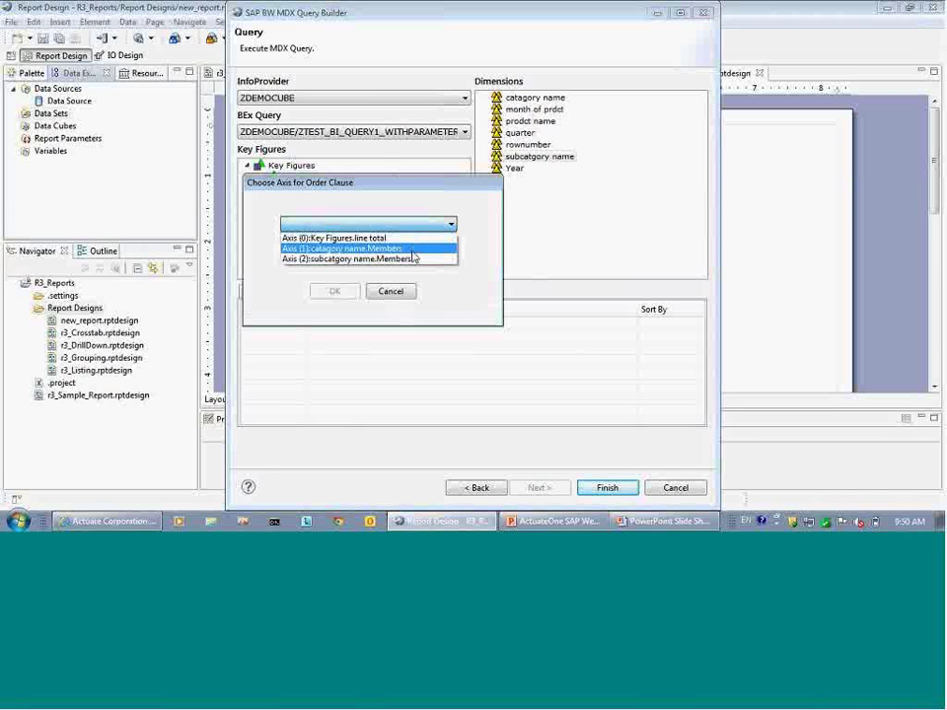
pyautogui.click(409, 248)
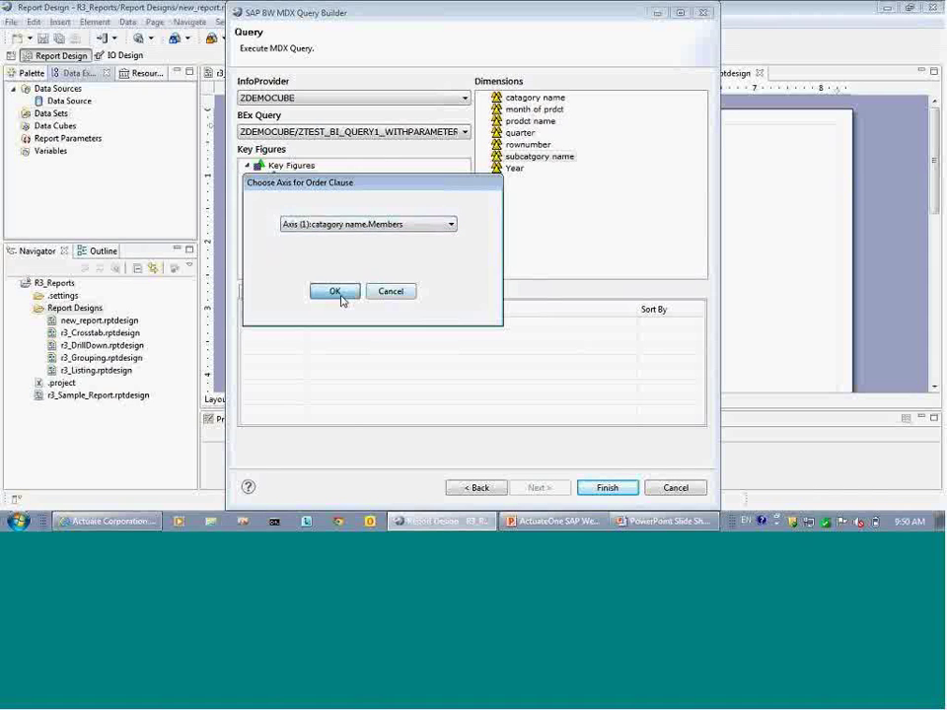
pyautogui.click(342, 300)
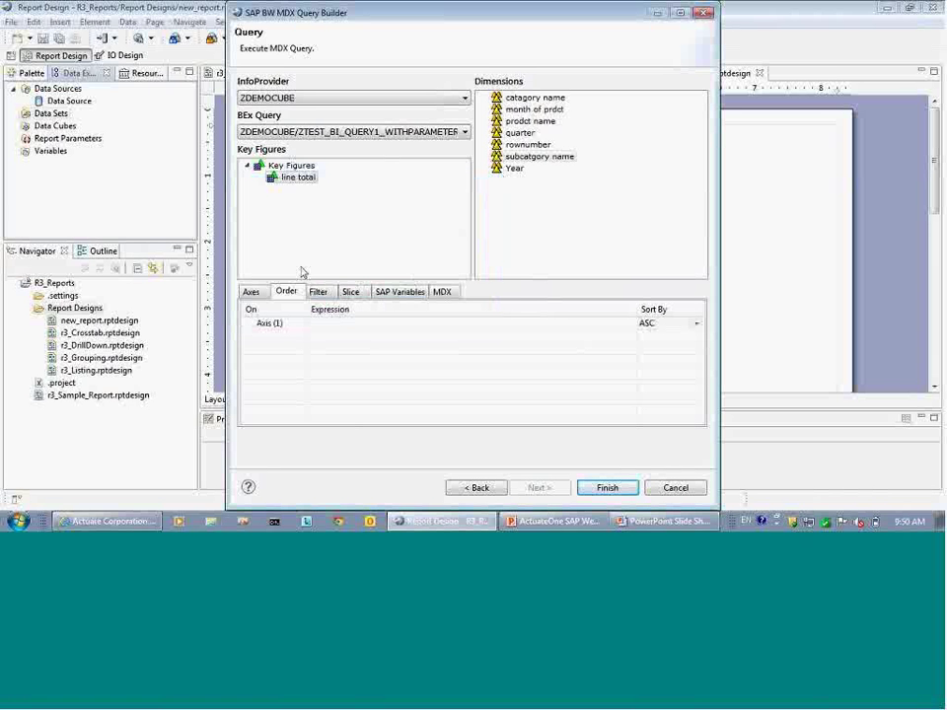
# - Add a filter condition on the line total key figure for Axis (0), Key Figures.line total
pyautogui.click(319, 295)
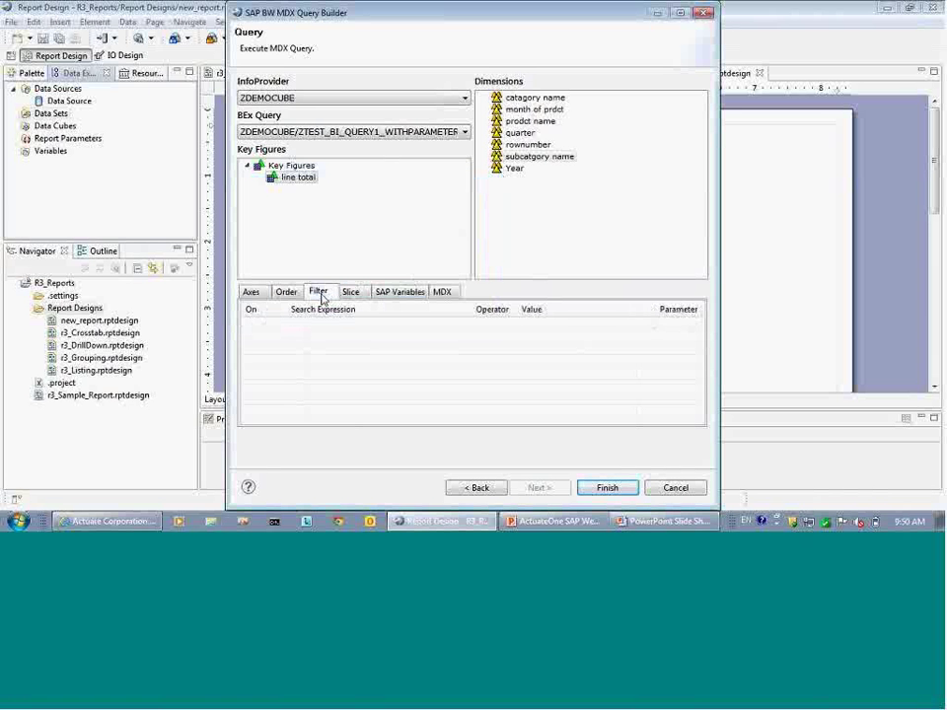
pyautogui.rightClick(304, 182)
pyautogui.moveTo(345, 240)
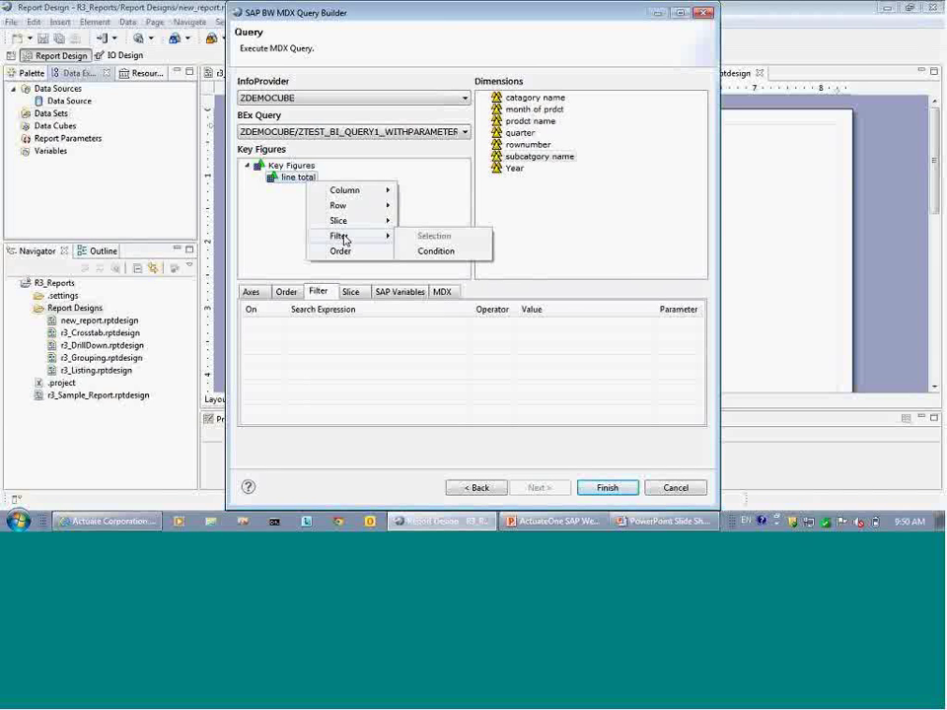
pyautogui.rightClick(285, 179)
pyautogui.moveTo(318, 232)
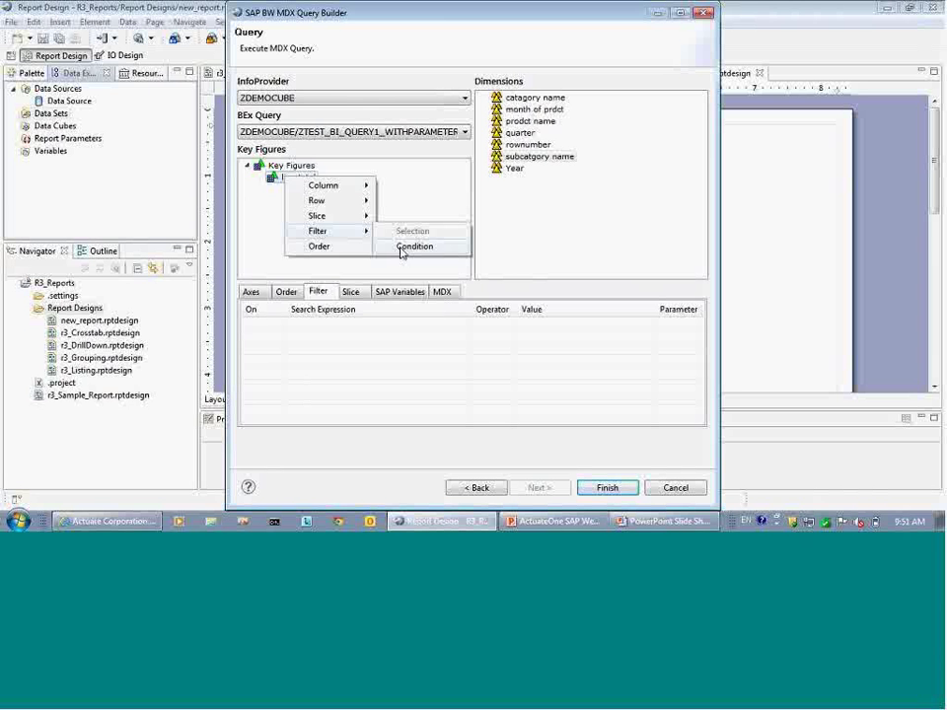
pyautogui.click(413, 246)
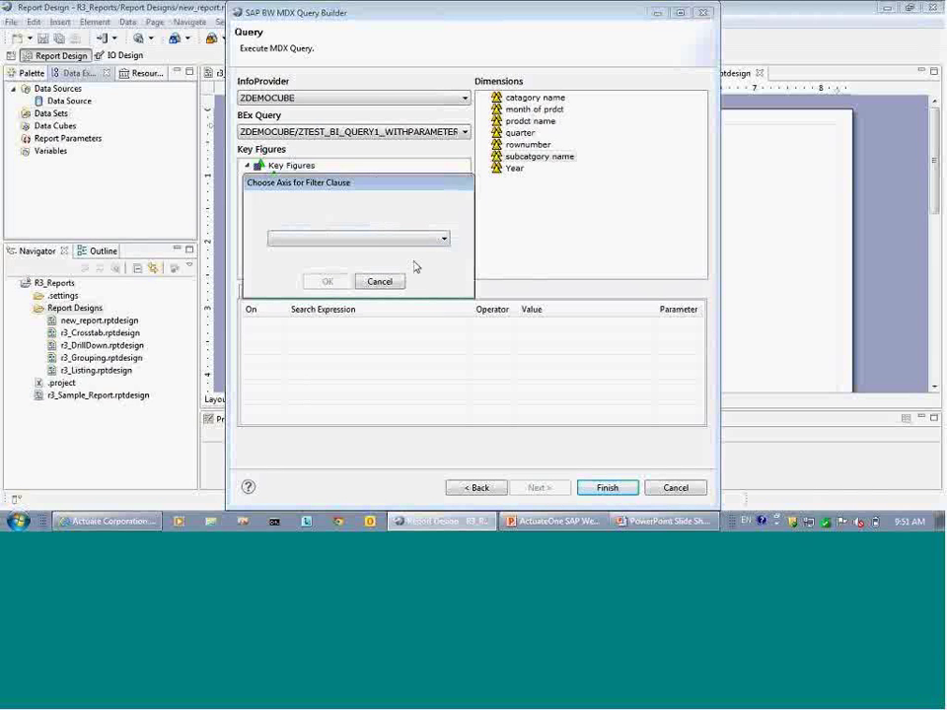
pyautogui.click(376, 239)
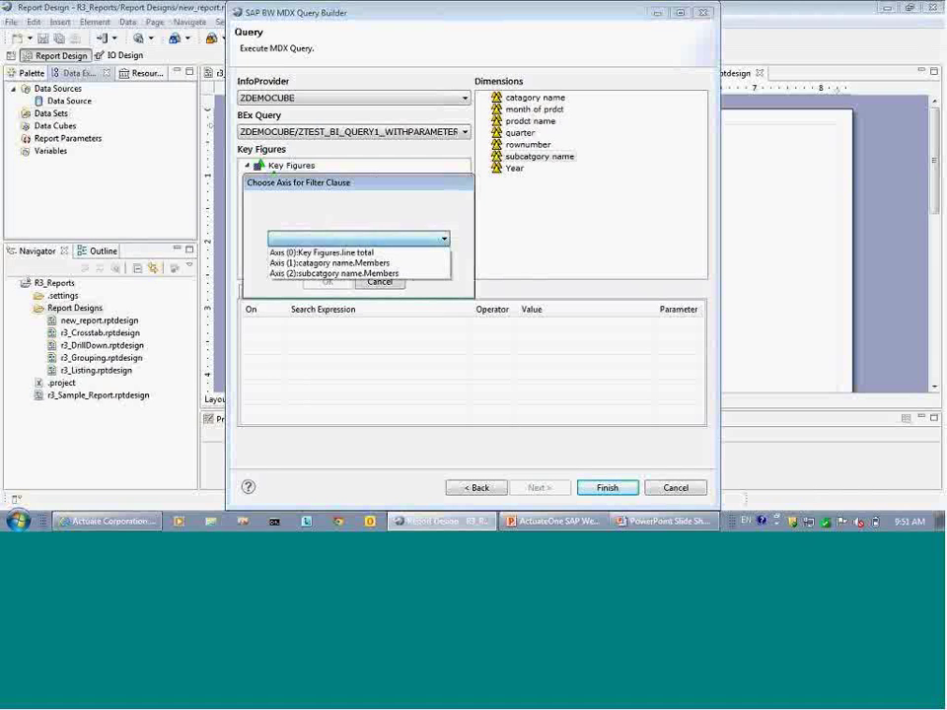
pyautogui.click(384, 253)
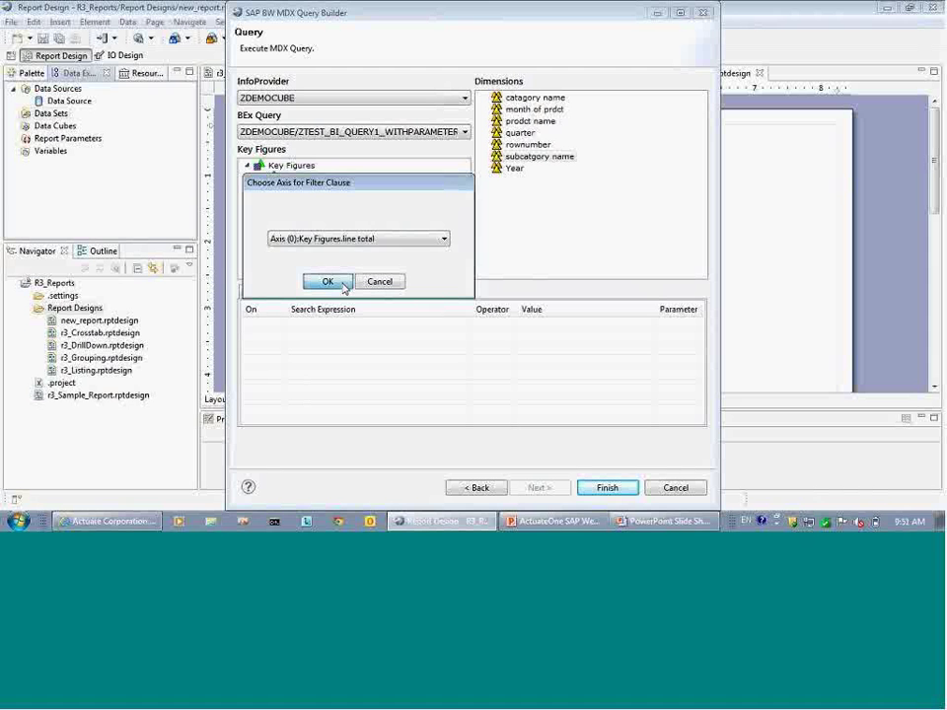
pyautogui.click(344, 285)
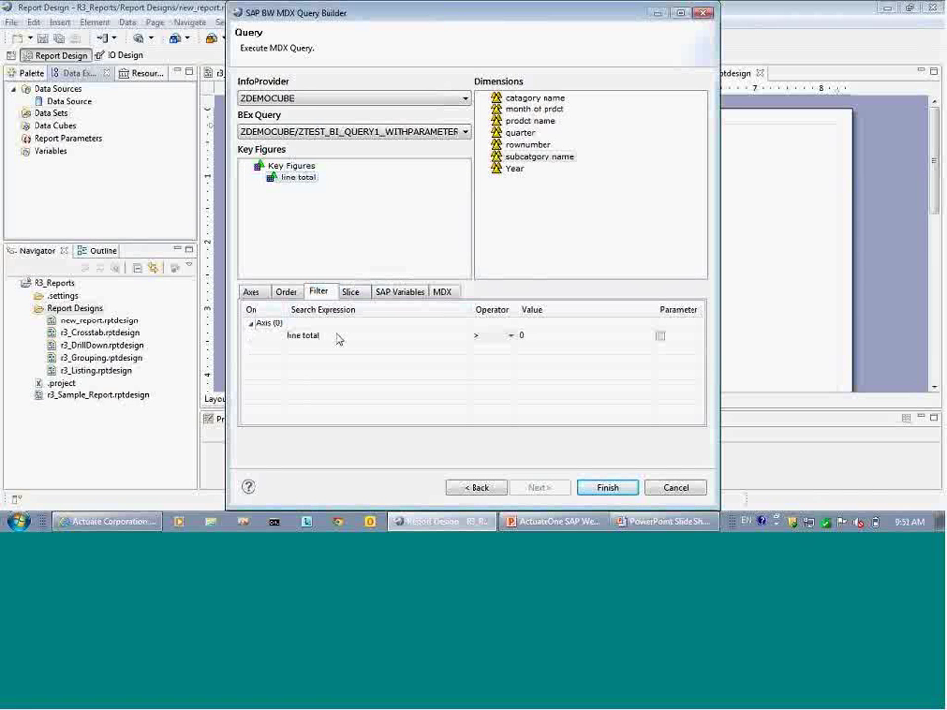
# - Look through the comparison operators of the line total filter, keep >, and set the filter value to 45
pyautogui.click(511, 337)
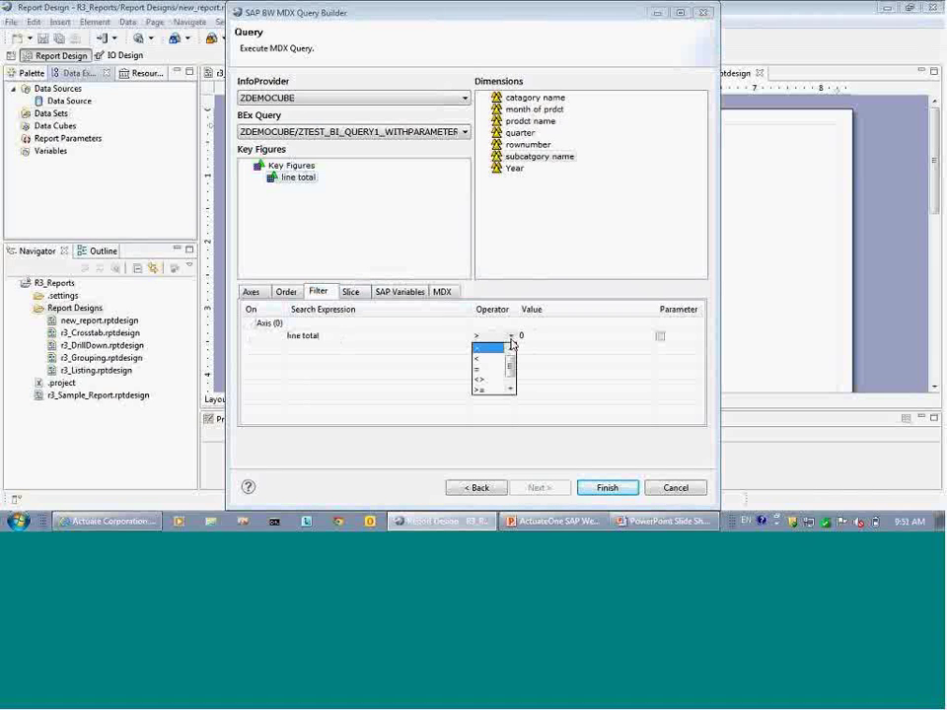
pyautogui.moveTo(512, 364); pyautogui.dragTo(512, 368)
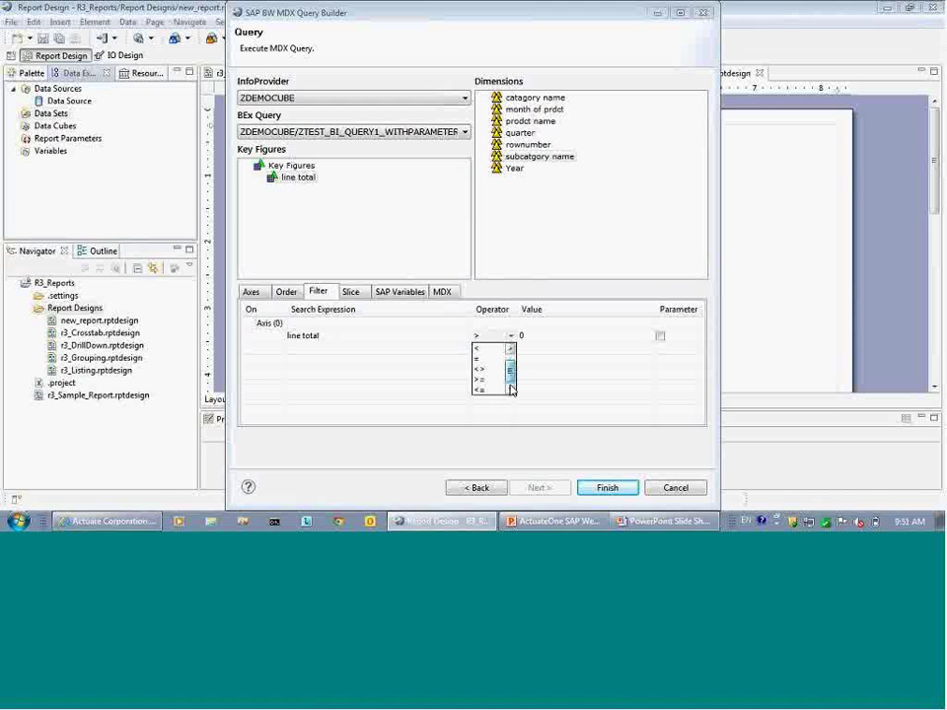
pyautogui.scroll(1, 512, 368)
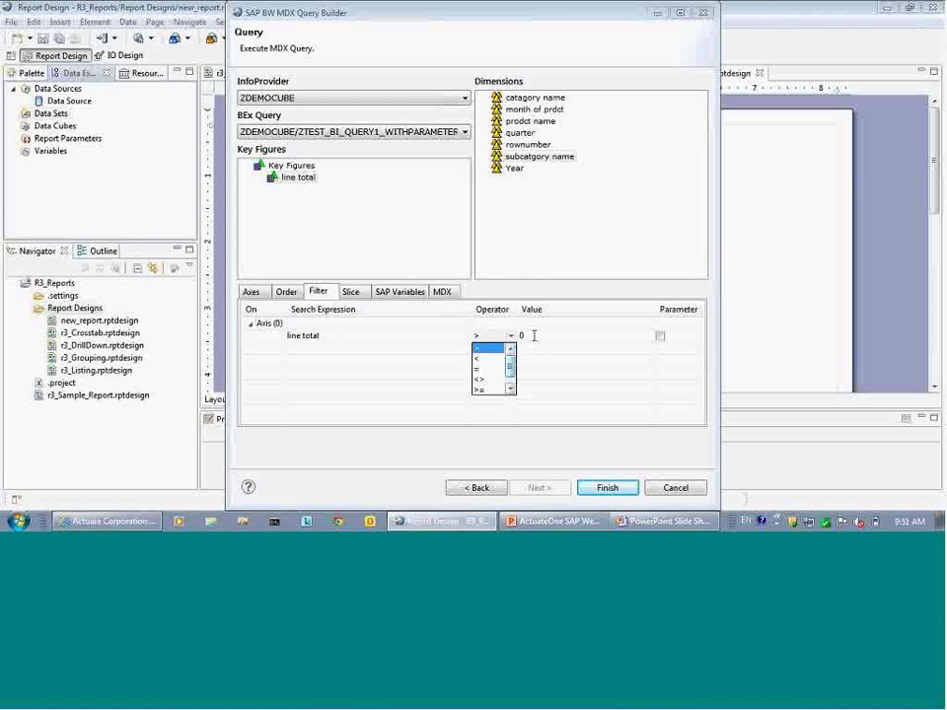
pyautogui.click(531, 336)
pyautogui.click(528, 337)
pyautogui.doubleClick(522, 336)
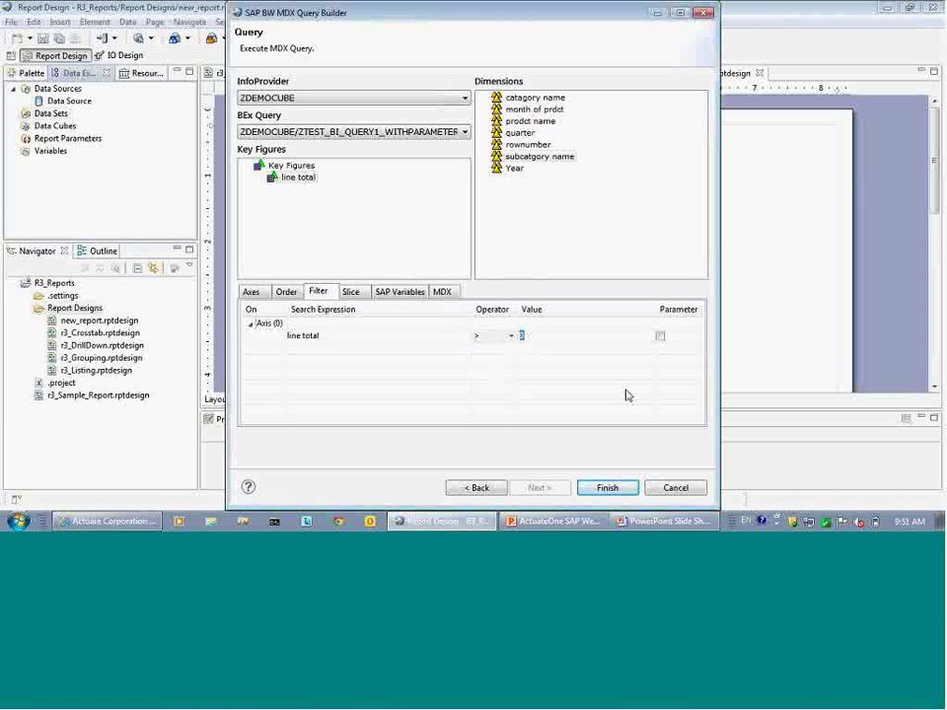
pyautogui.write('4500')
pyautogui.press('BackSpace')
# - Add the line total key figure to a new slice group
pyautogui.click(352, 293)
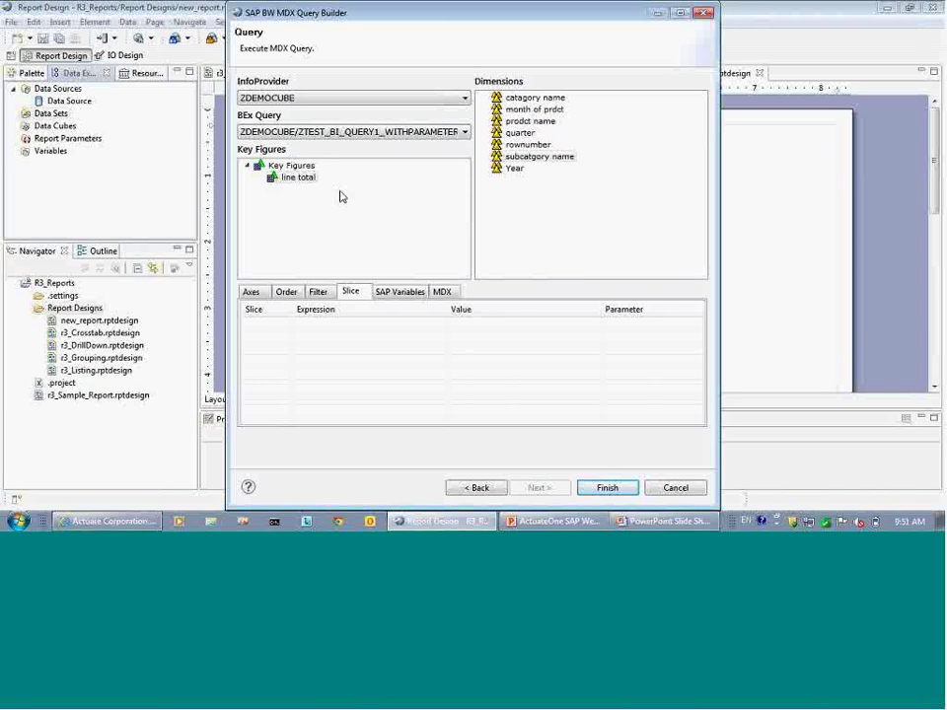
pyautogui.click(314, 178)
pyautogui.rightClick(315, 183)
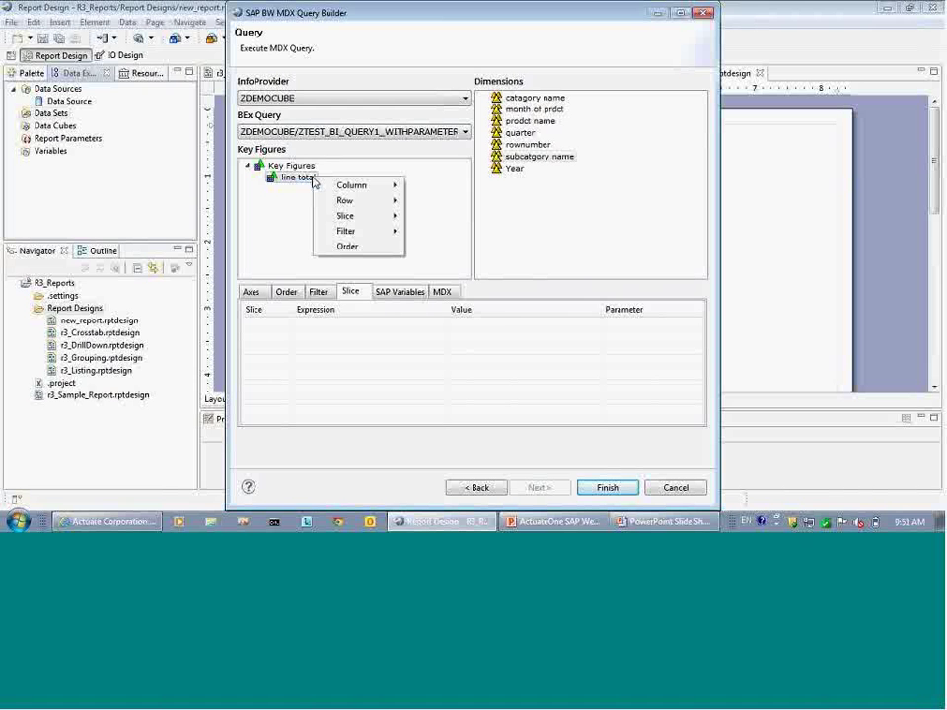
pyautogui.moveTo(347, 218)
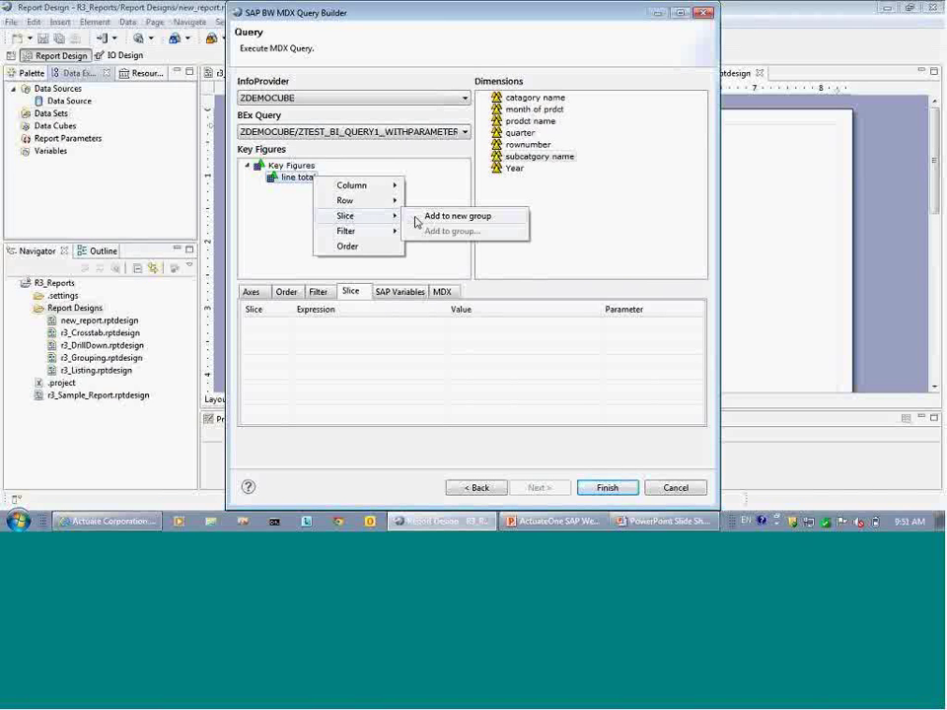
pyautogui.click(457, 216)
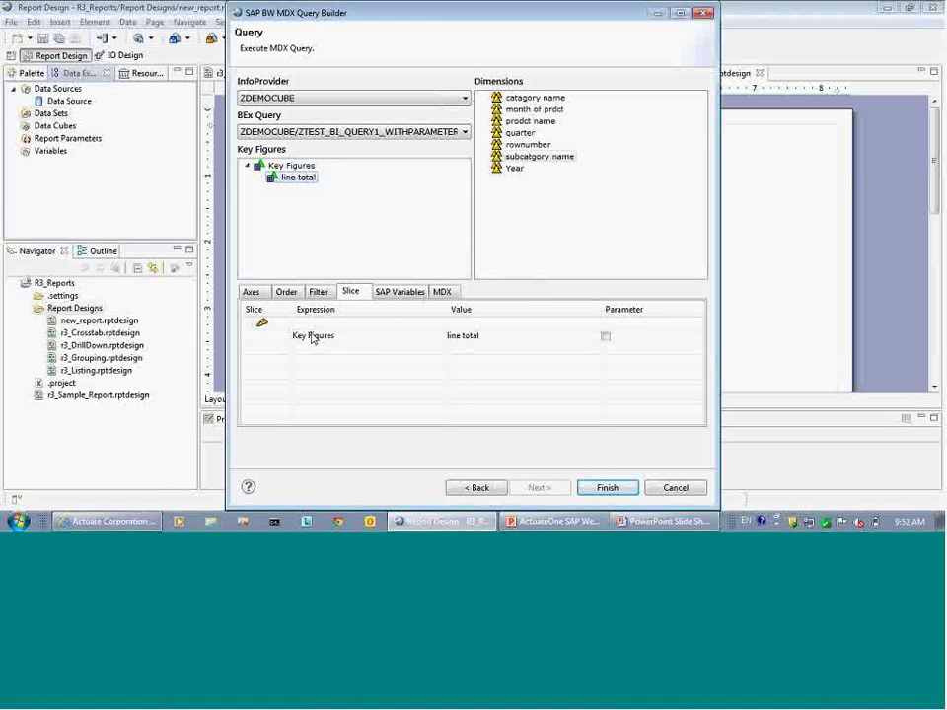
# - Review the SAP variables, the line total filter and the generated MDX statement, and finish the query
pyautogui.click(419, 296)
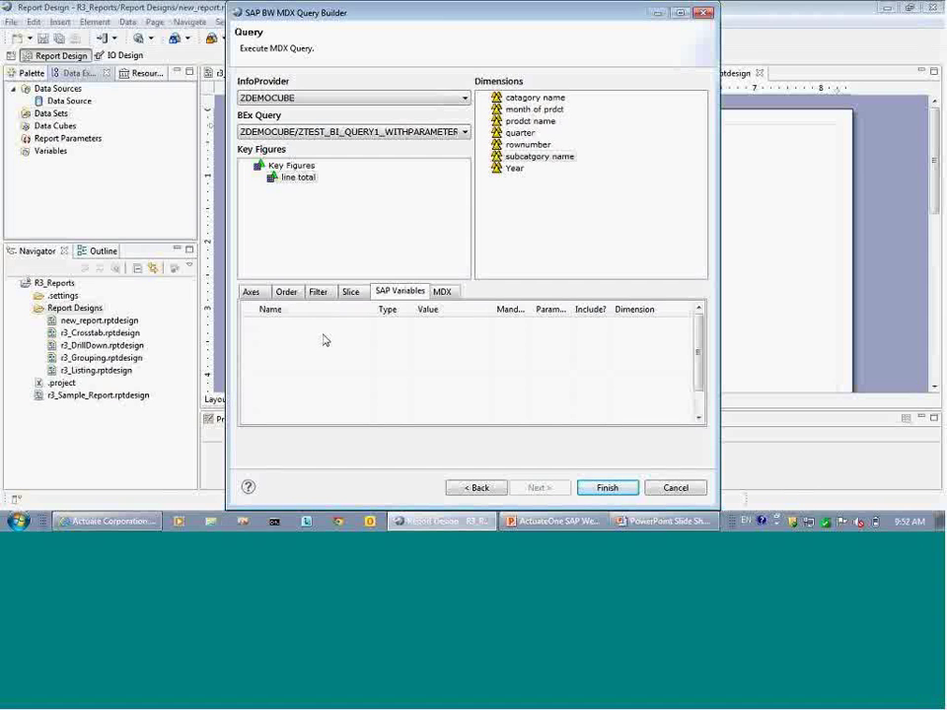
pyautogui.click(317, 292)
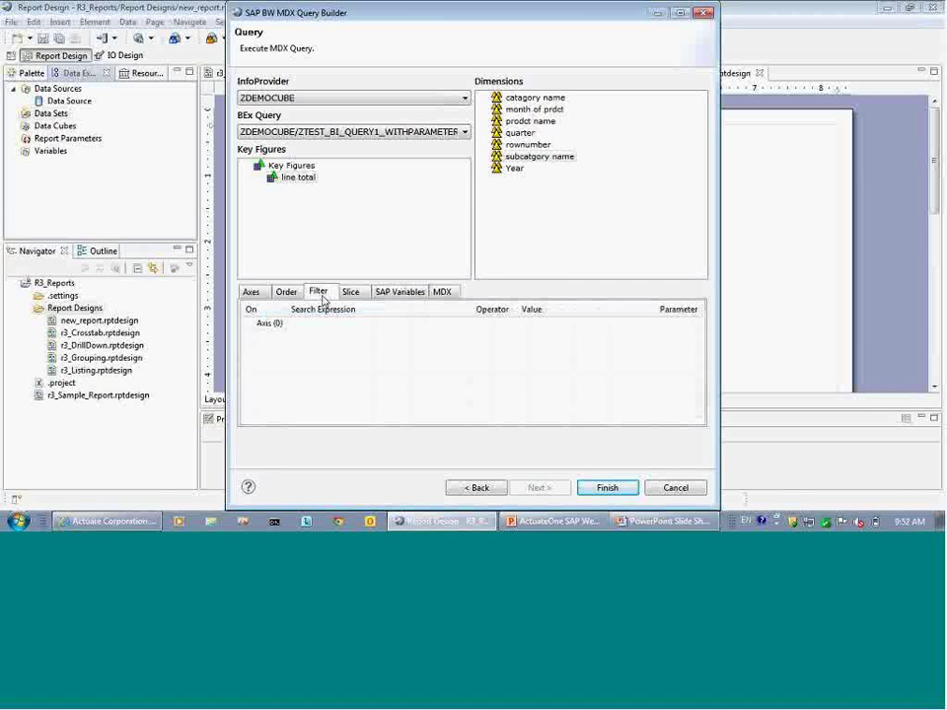
pyautogui.click(251, 325)
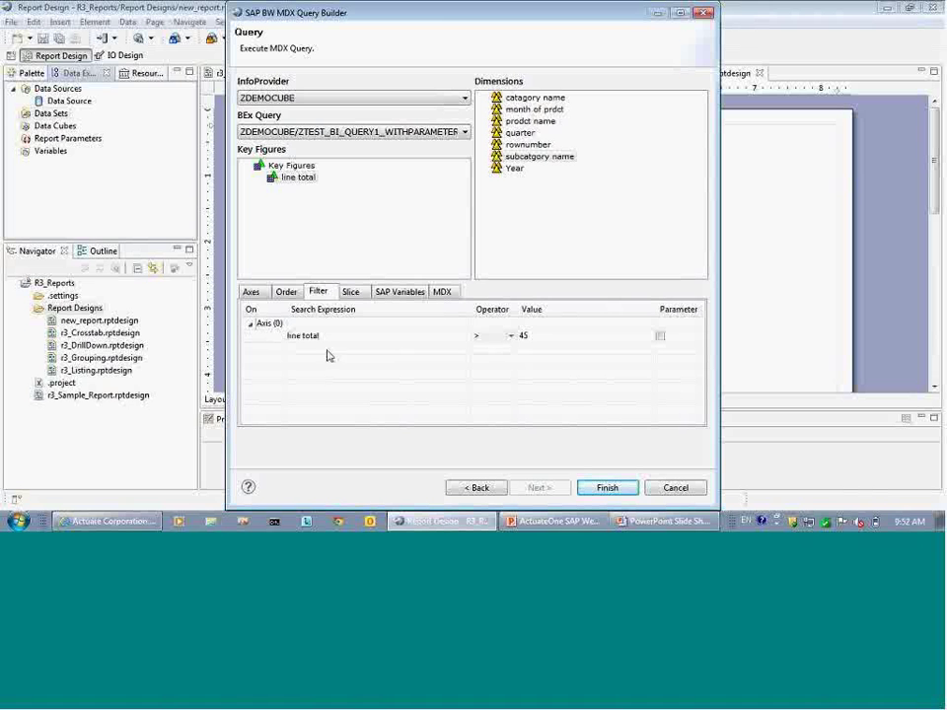
pyautogui.click(401, 292)
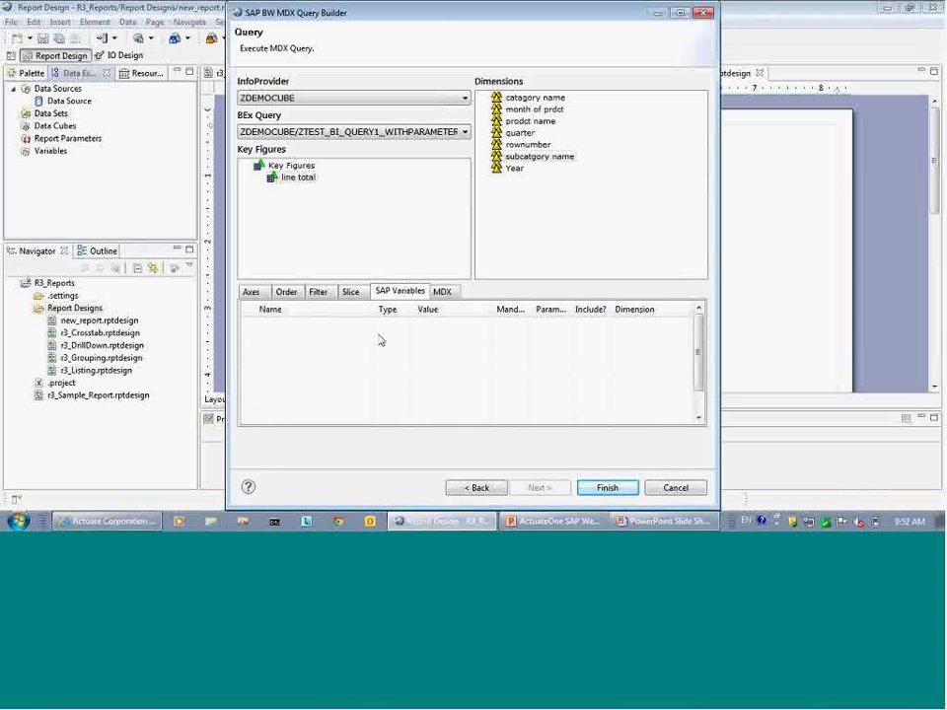
pyautogui.click(449, 300)
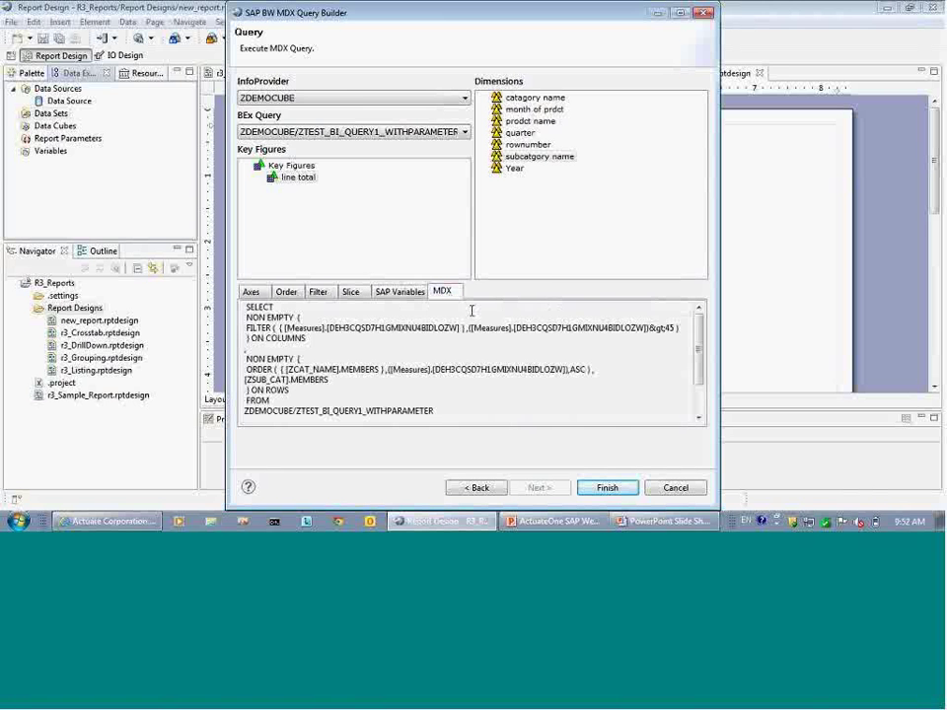
pyautogui.moveTo(698, 353)
pyautogui.mouseDown()
pyautogui.moveTo(704, 385)
pyautogui.moveTo(697, 345)
pyautogui.mouseUp()
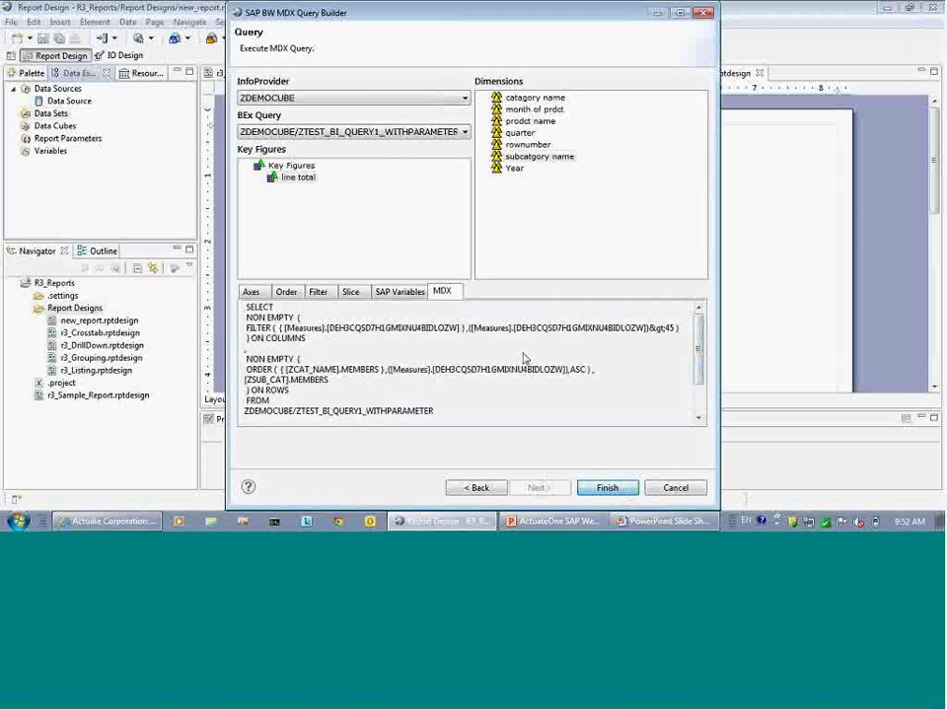
pyautogui.press('Return')
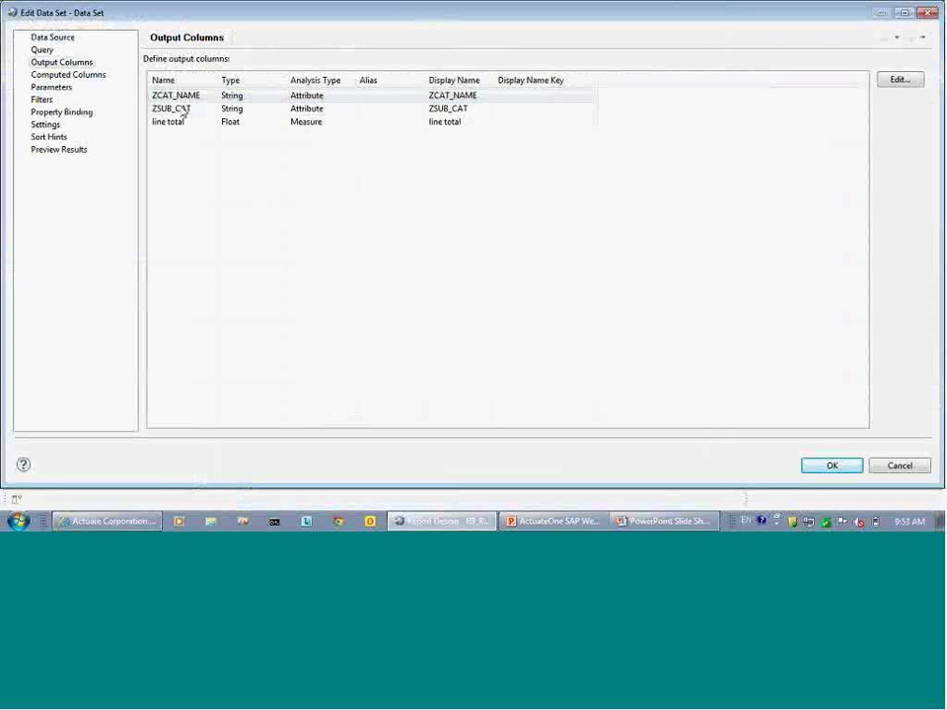
# - Examine the data set's output columns and the options for a new computed column without adding one
pyautogui.click(178, 123)
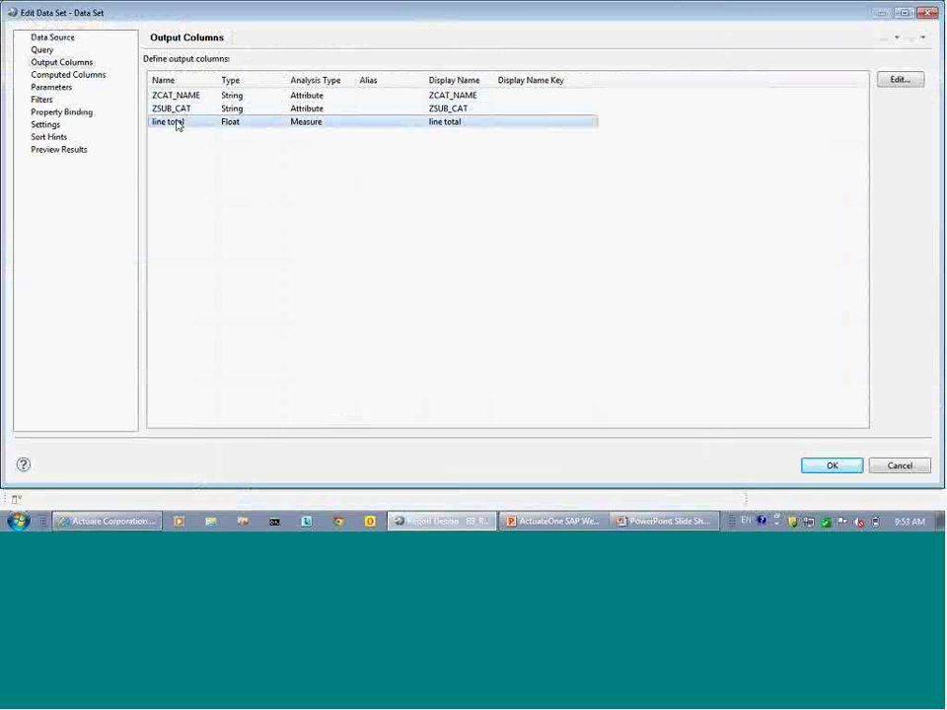
pyautogui.click(179, 111)
pyautogui.click(186, 97)
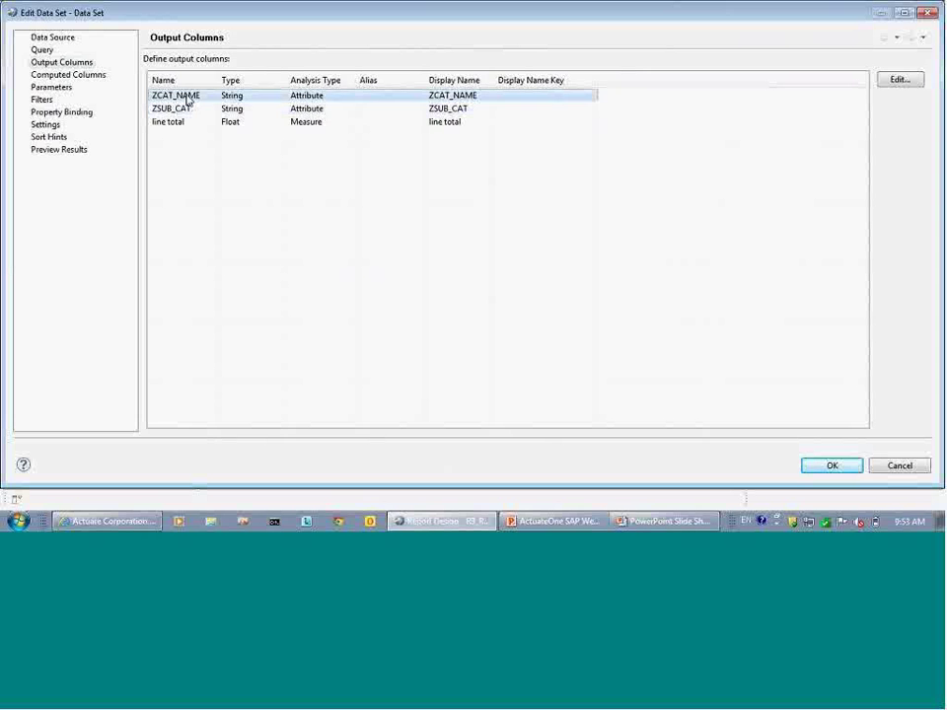
pyautogui.click(87, 79)
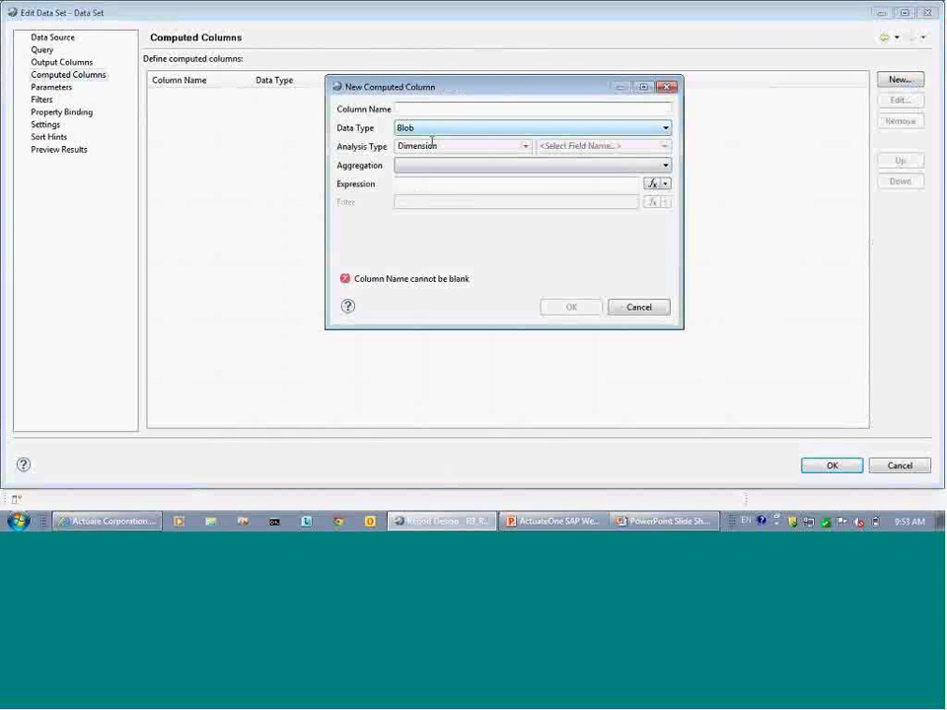
pyautogui.click(638, 307)
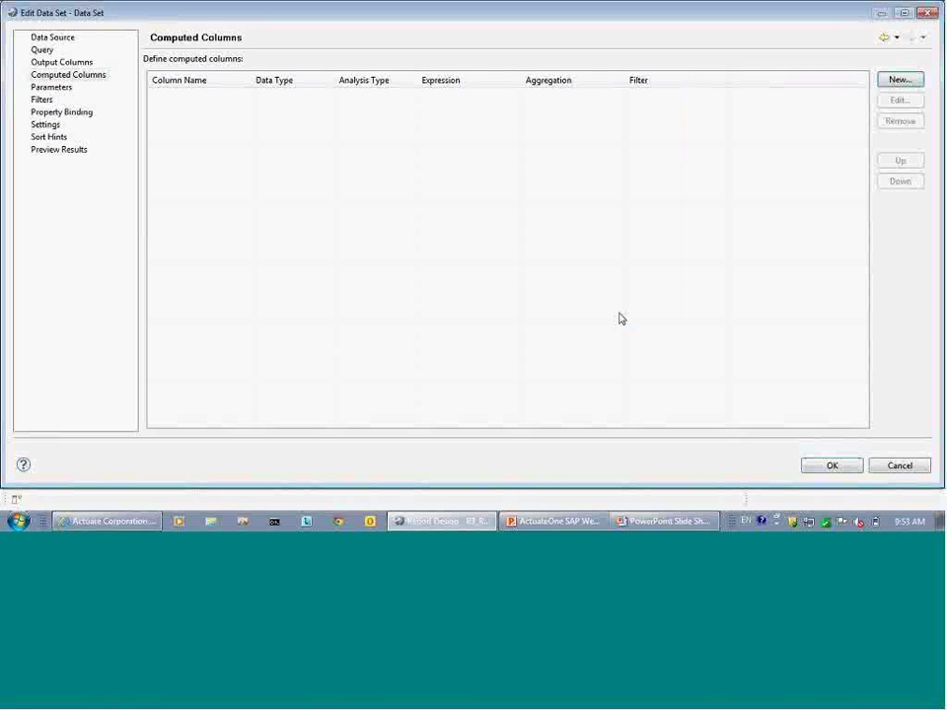
# - Check the data set's parameters and filters, and preview the query results
pyautogui.click(66, 90)
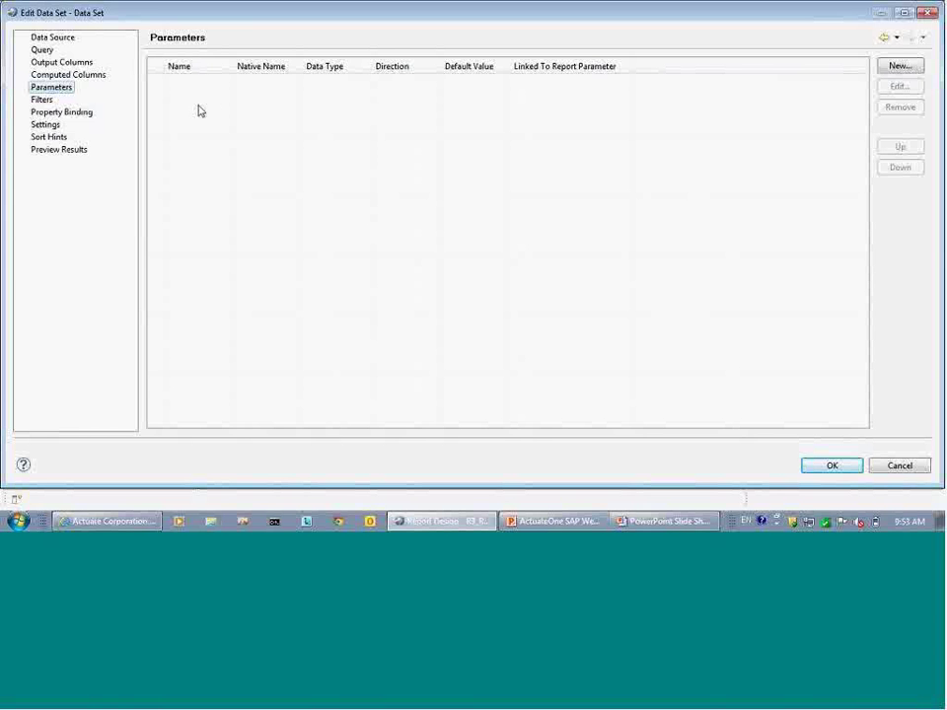
pyautogui.click(44, 101)
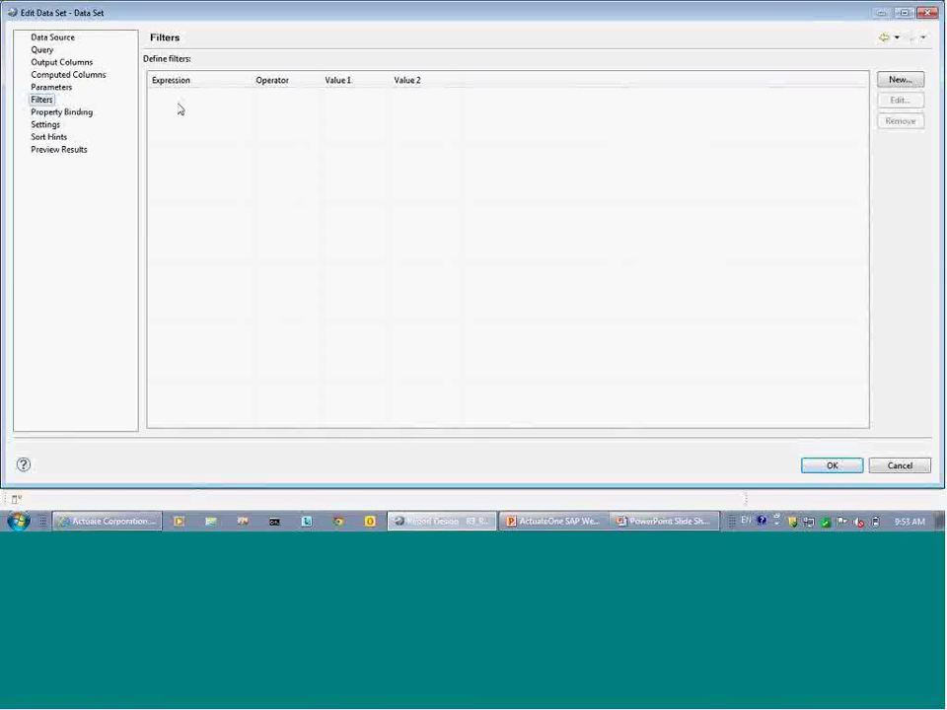
pyautogui.click(44, 150)
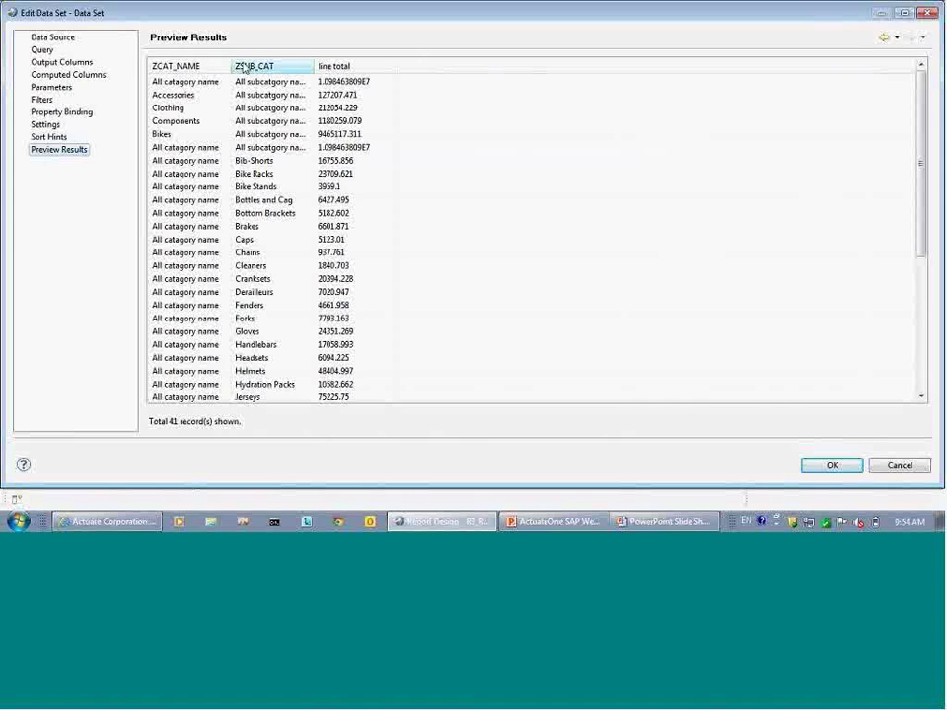
# - Widen the ZSUB_CAT column in the preview, look through the result rows, and accept the data set
pyautogui.moveTo(232, 66); pyautogui.dragTo(314, 66)
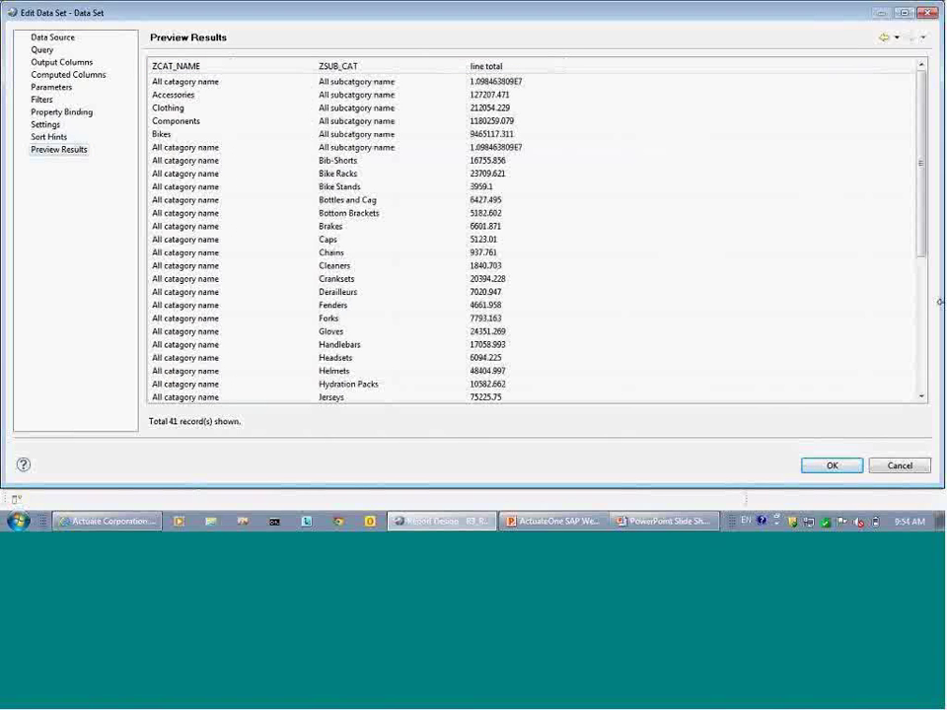
pyautogui.scroll(-5, 923, 197)
pyautogui.scroll(5, 922, 166)
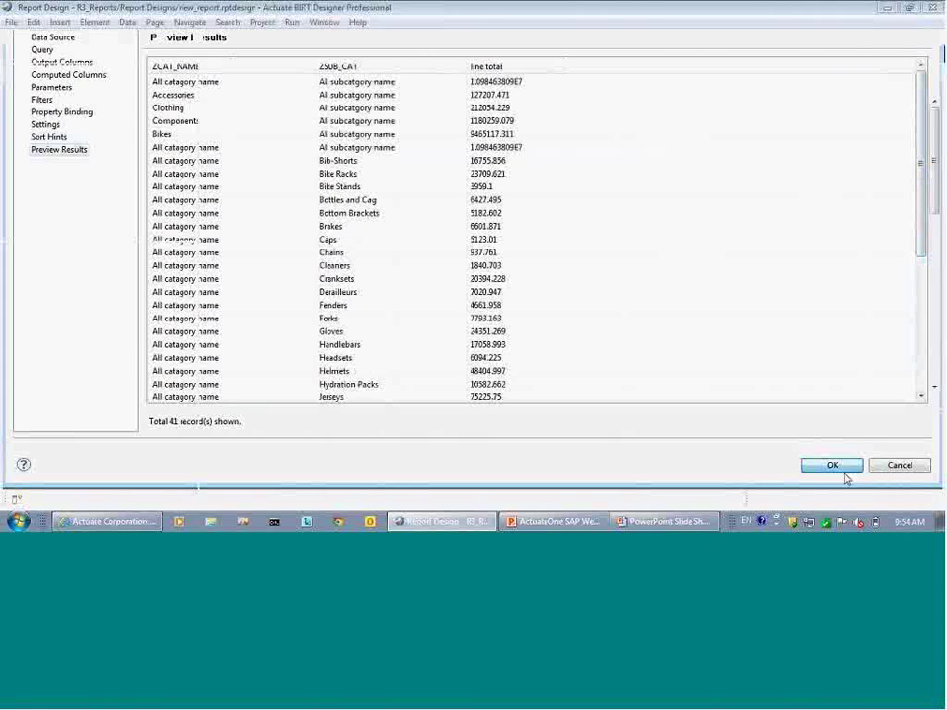
pyautogui.click(844, 472)
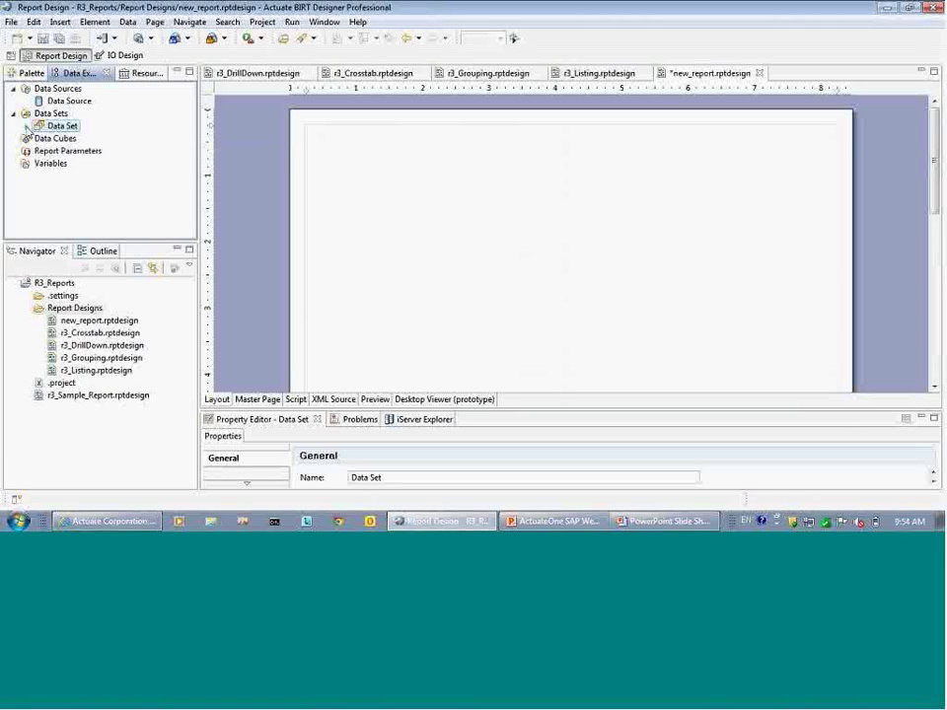
# - Insert the data set's columns as a table in the report layout and view the report in the web viewer
pyautogui.rightClick(40, 127)
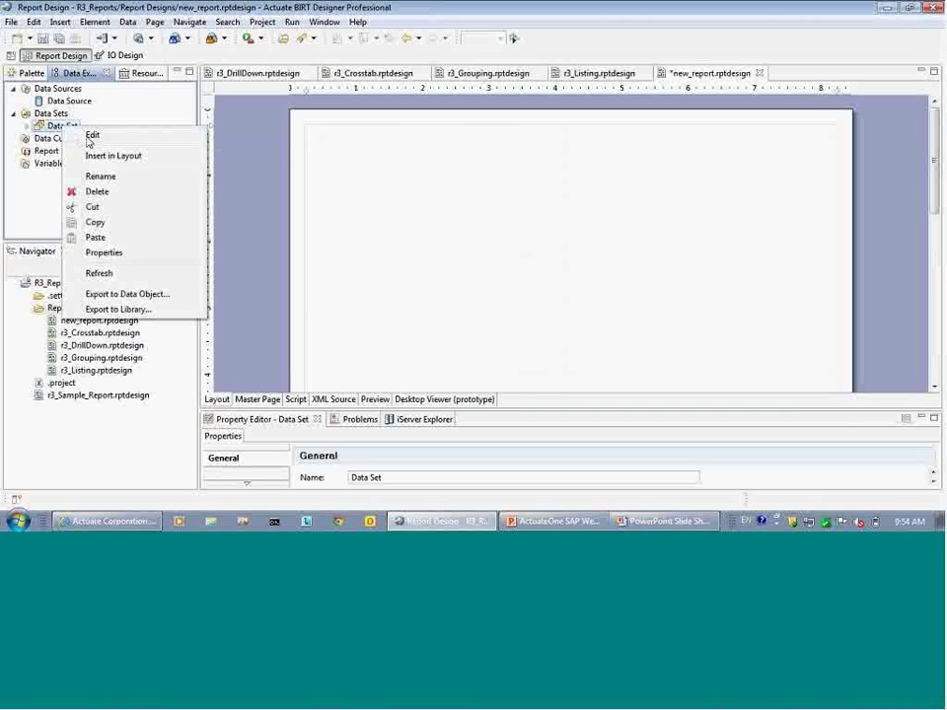
pyautogui.press('Escape')
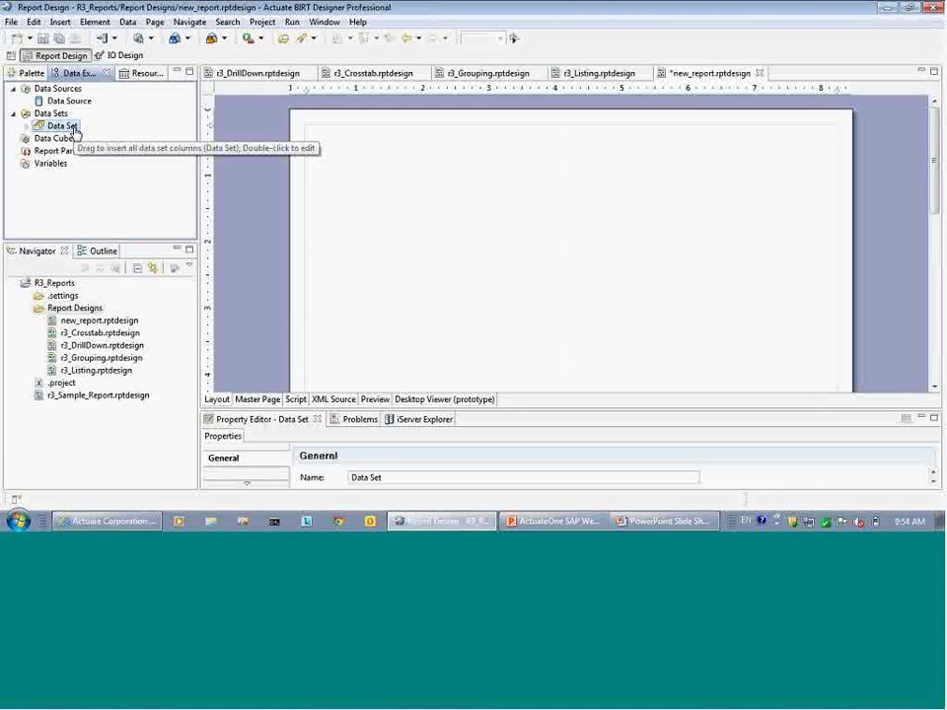
pyautogui.moveTo(74, 131); pyautogui.dragTo(463, 194)
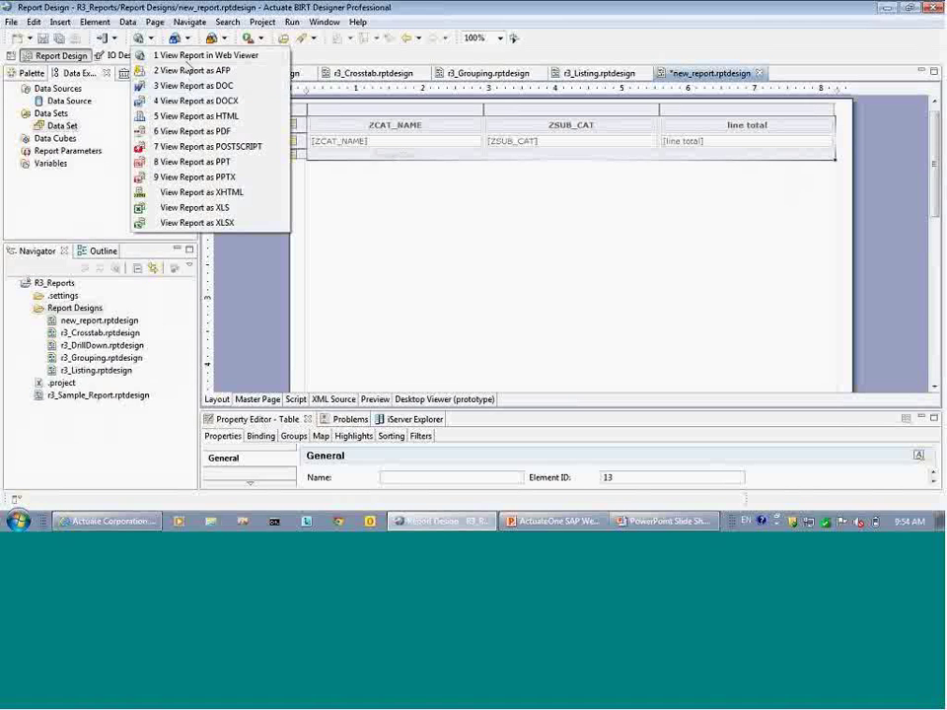
pyautogui.click(190, 56)
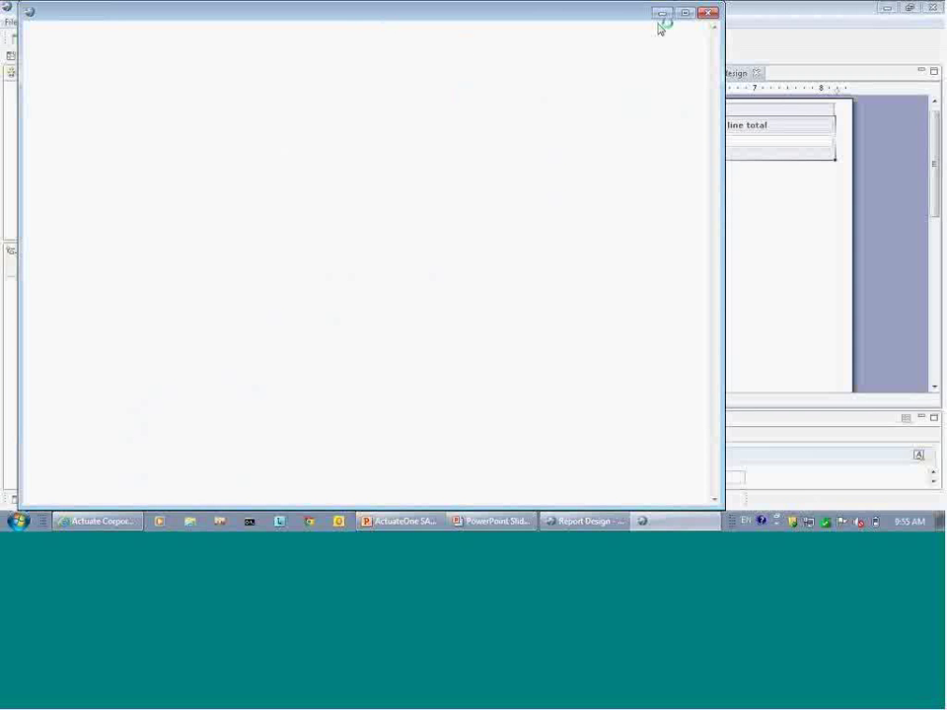
pyautogui.click(711, 14)
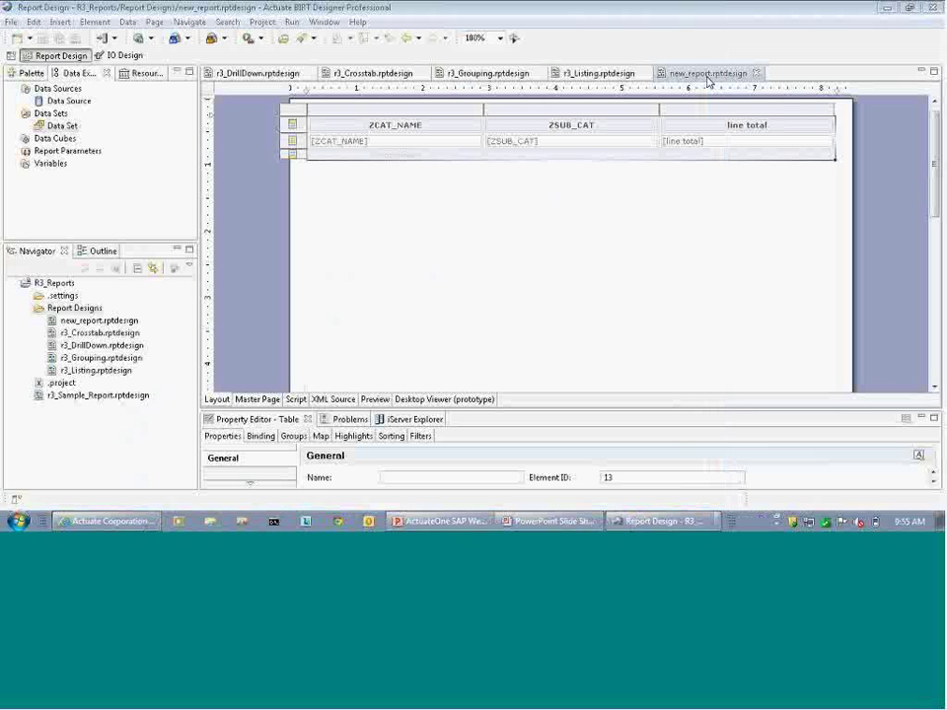
# - Start a new data source of the SAP R/3 Data Source type
pyautogui.click(78, 101)
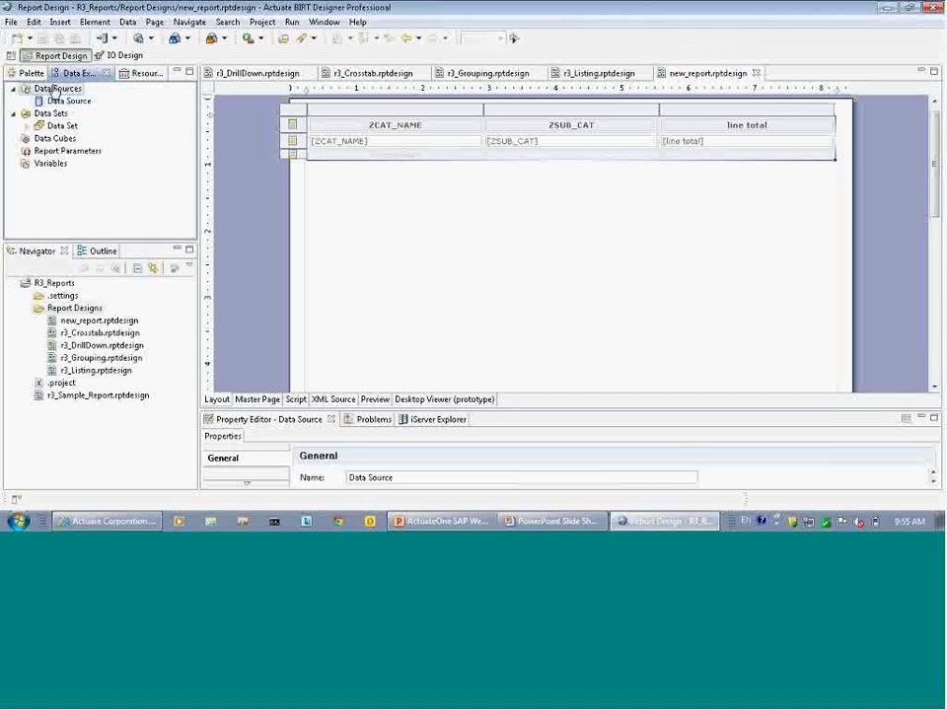
pyautogui.click(56, 90)
pyautogui.rightClick(56, 90)
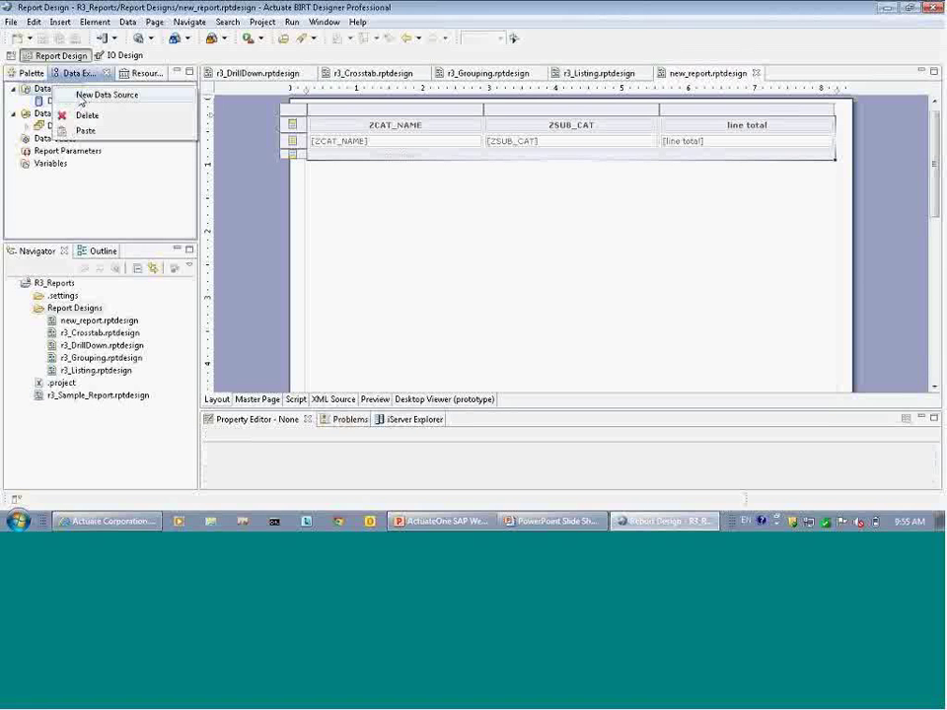
pyautogui.click(86, 98)
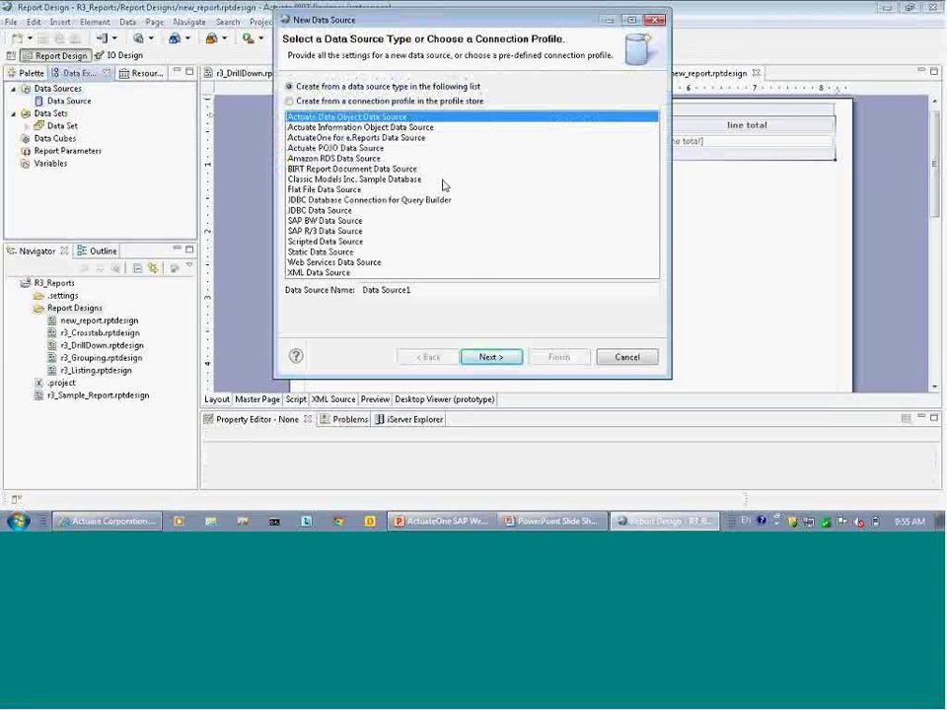
pyautogui.click(355, 232)
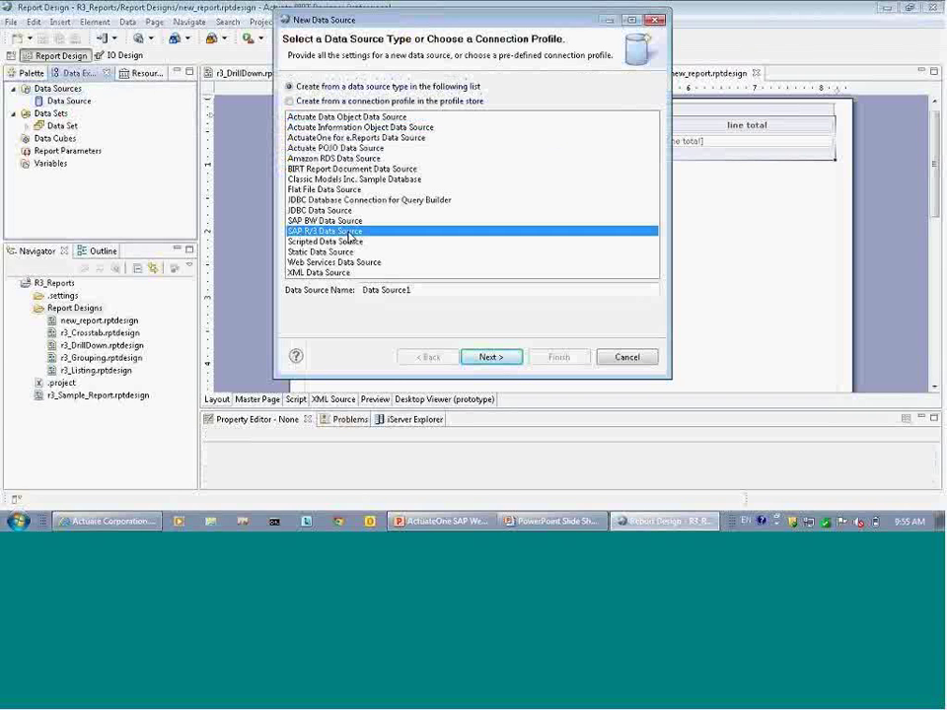
pyautogui.click(509, 361)
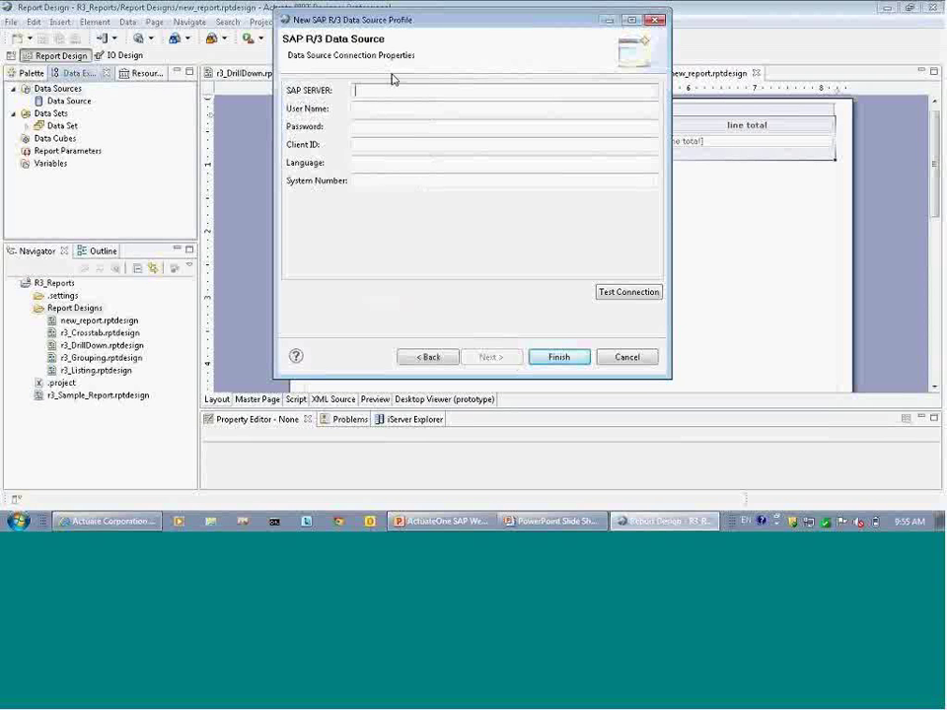
# - Set the SAP server to 10.10.20.134 and the user name to sapdev02, and enter the account password
pyautogui.moveTo(368, 19); pyautogui.dragTo(368, 60)
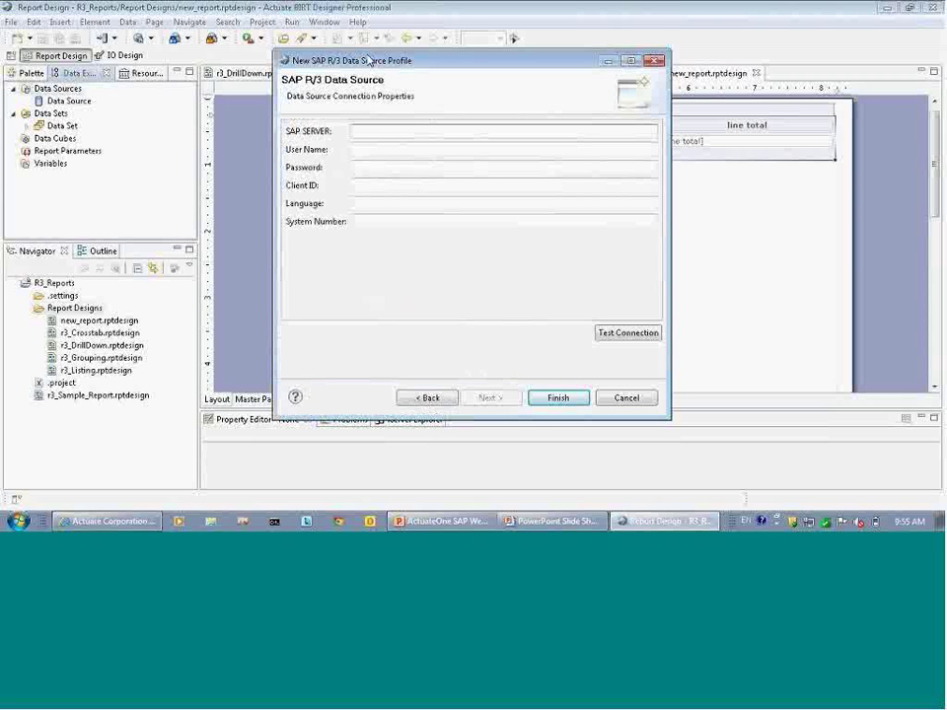
pyautogui.click(401, 128)
pyautogui.write('10')
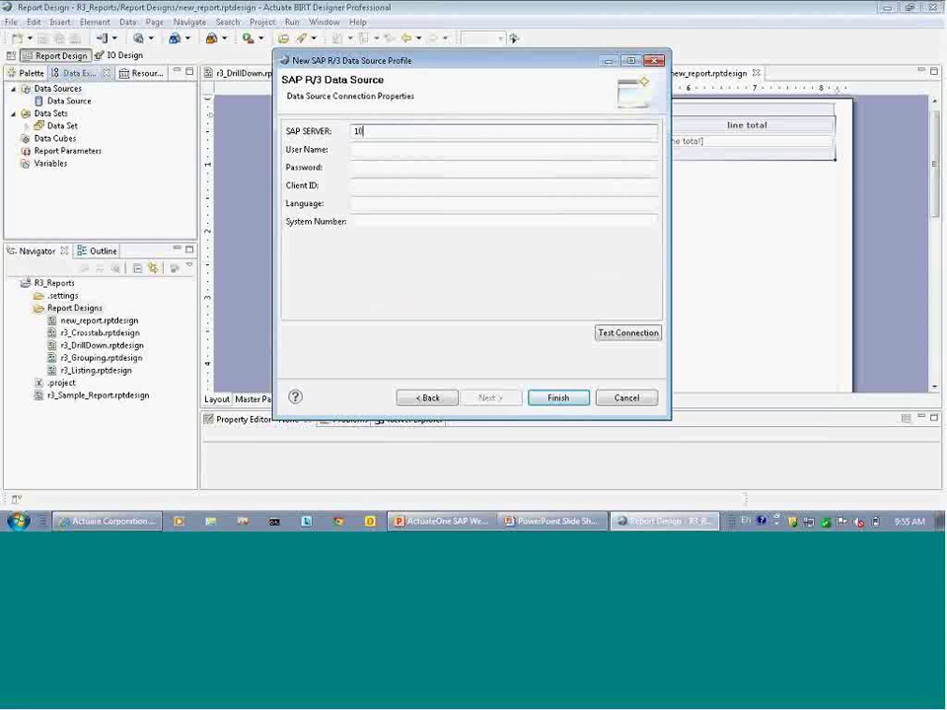
pyautogui.write('.10.20.134')
pyautogui.press('Tab')
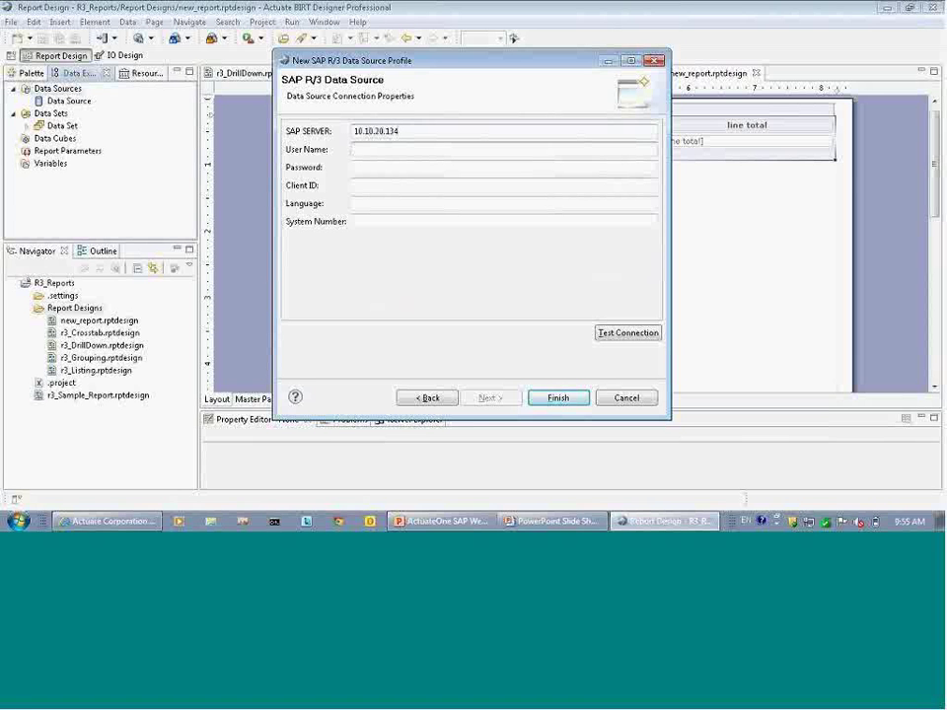
pyautogui.write('sapdev02')
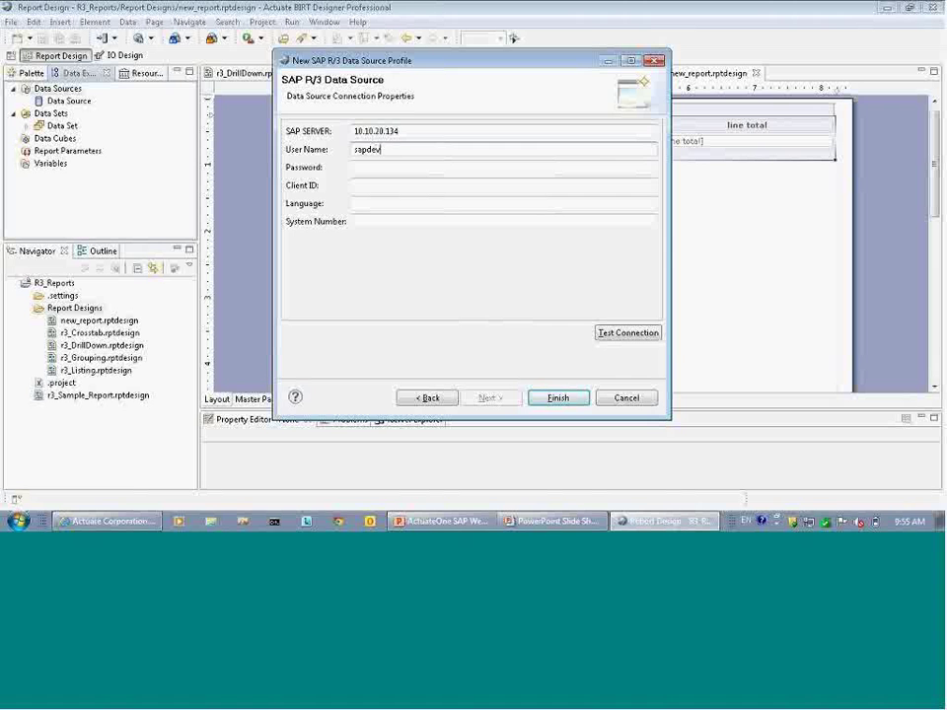
pyautogui.press('Tab')
pyautogui.write('•••••••')
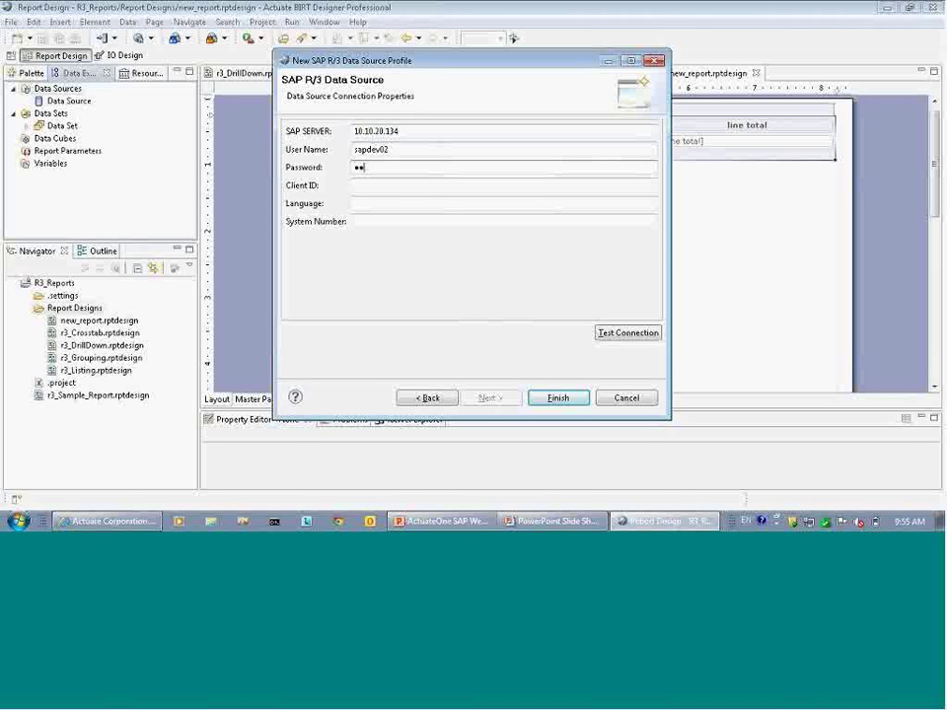
pyautogui.write('•')
pyautogui.press('Tab')
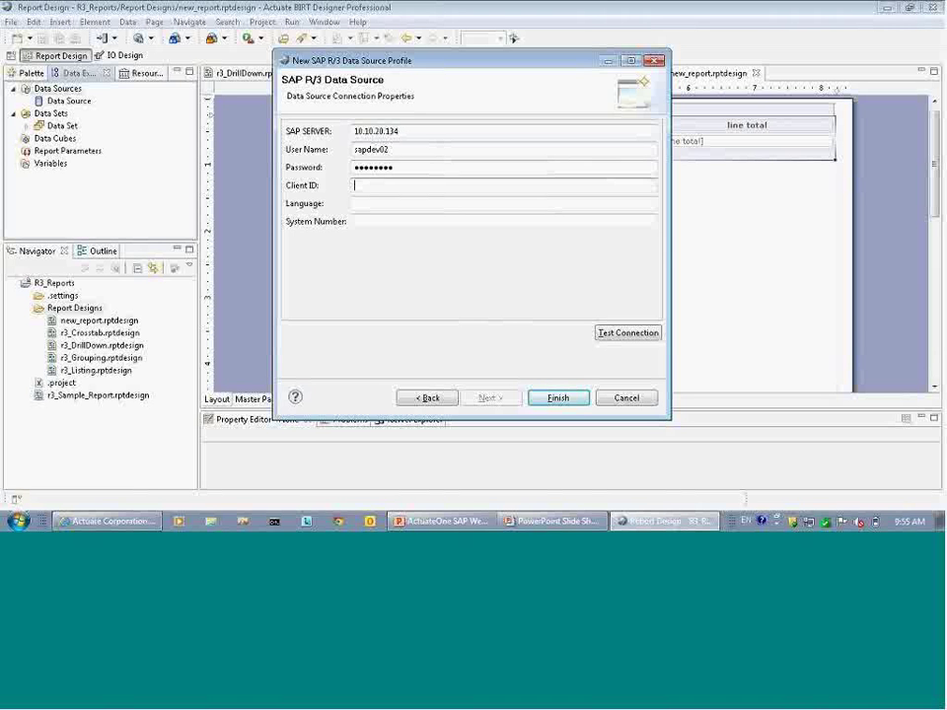
# - Set client ID 900, language en and system number 00, test the connection, and finish the SAP R/3 data source
pyautogui.write('900')
pyautogui.press('Tab')
pyautogui.write('en')
pyautogui.press('Tab')
pyautogui.write('00')
pyautogui.click(606, 333)
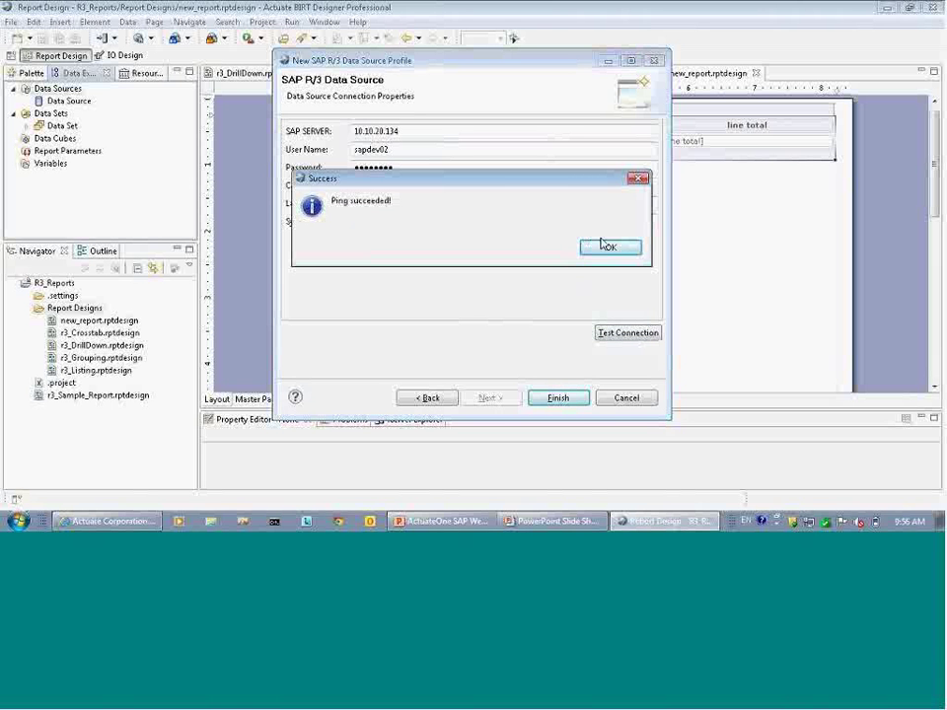
pyautogui.click(607, 250)
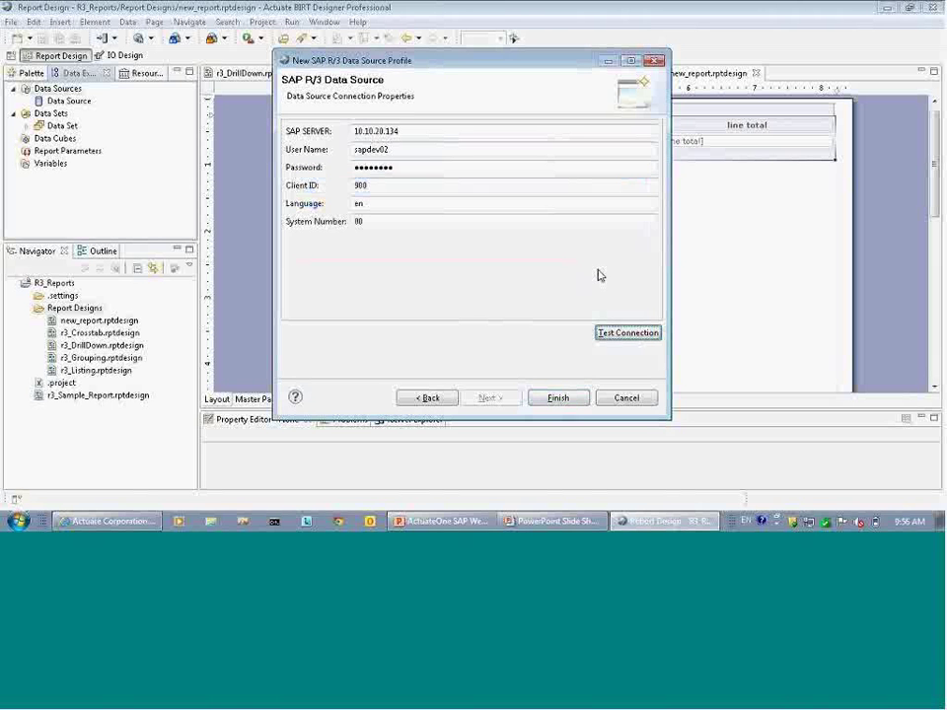
pyautogui.click(558, 398)
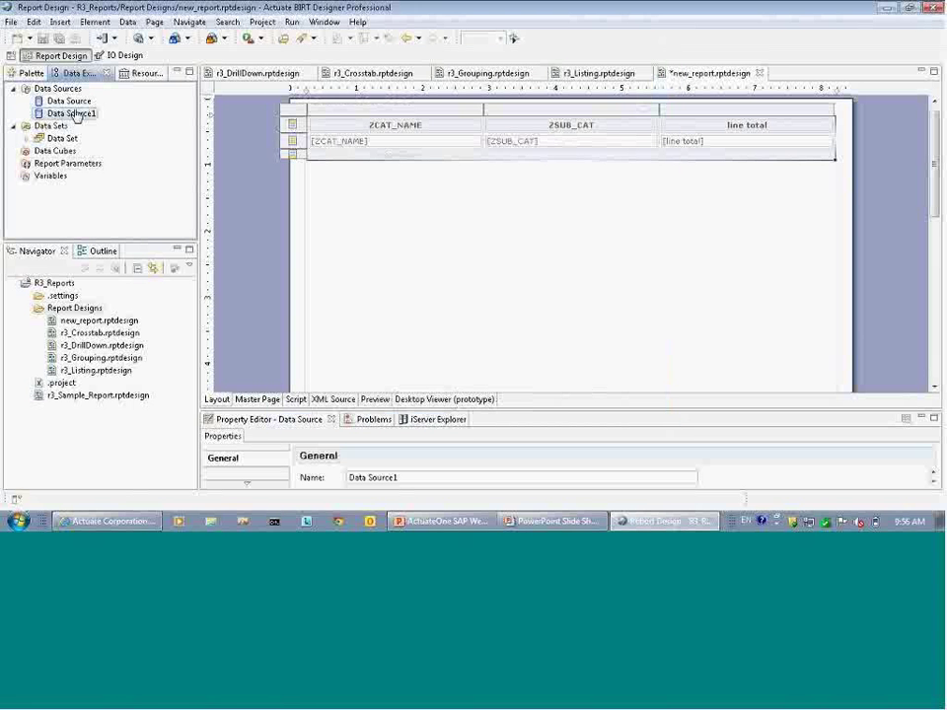
# - Start a new SAP R/3 data set based on Data Source1 and continue to its query builder
pyautogui.click(56, 130)
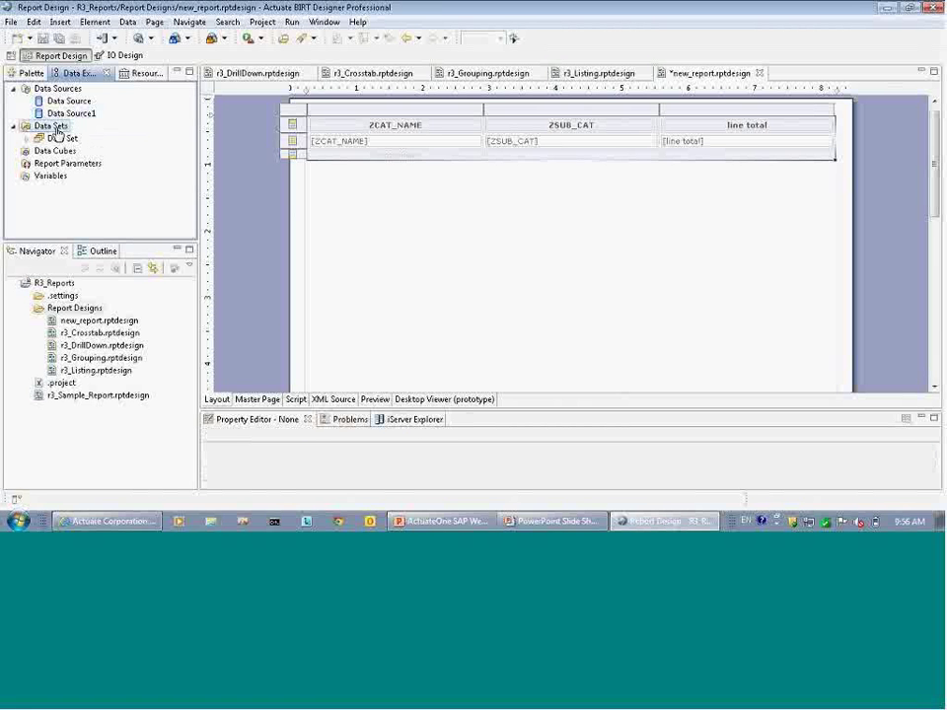
pyautogui.rightClick(57, 131)
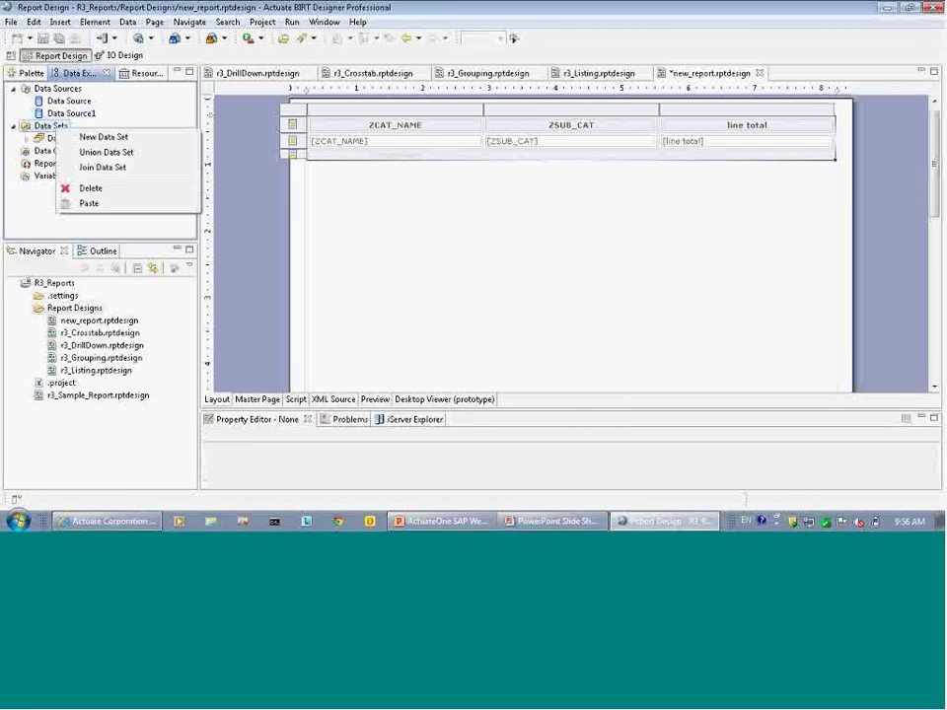
pyautogui.click(81, 137)
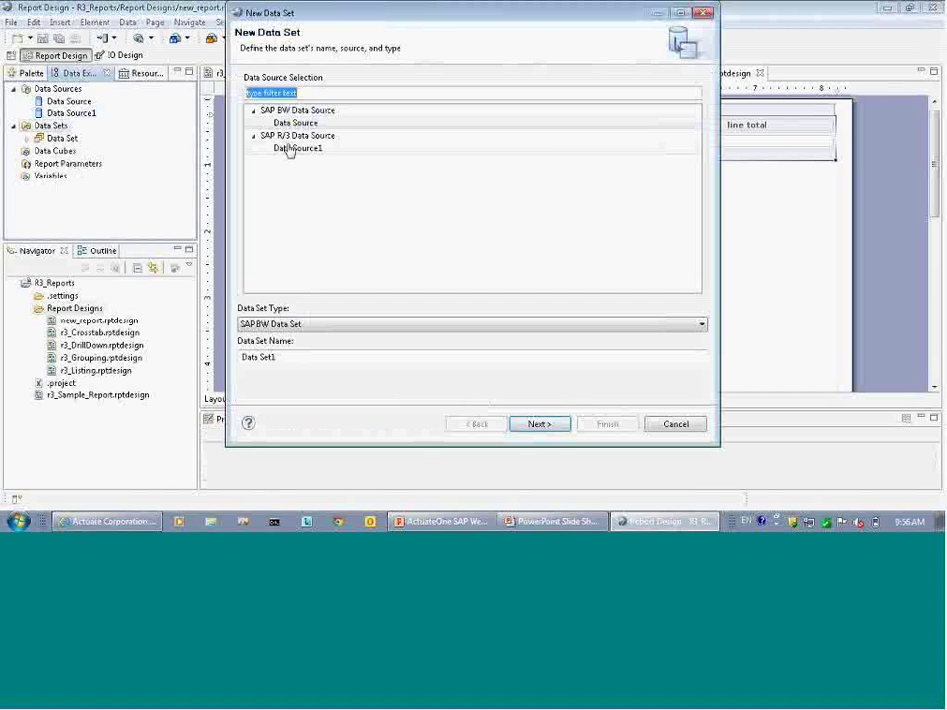
pyautogui.click(289, 149)
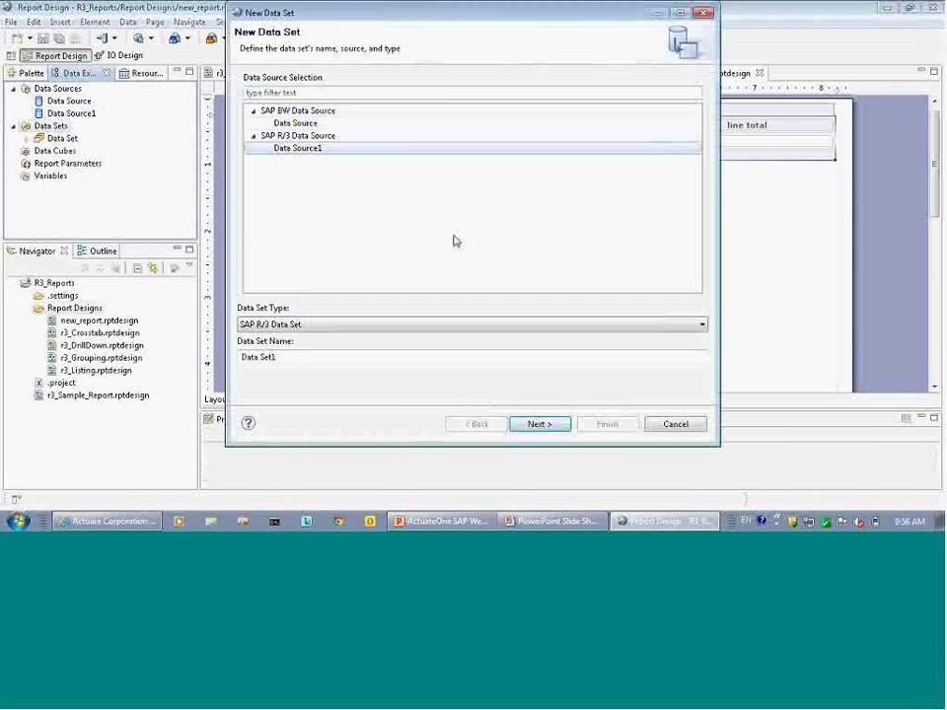
pyautogui.click(538, 427)
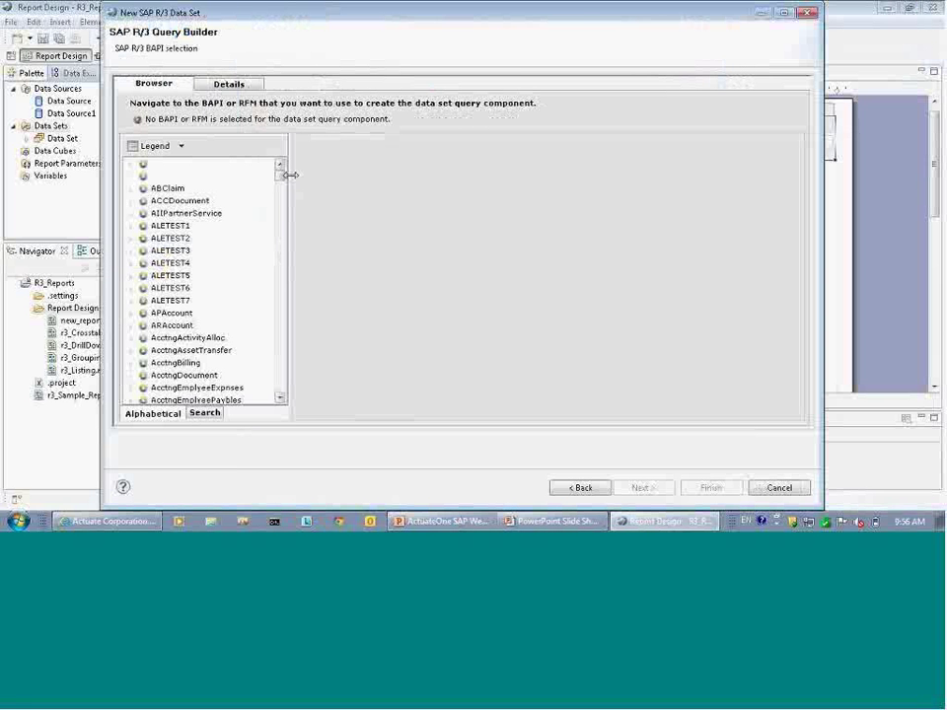
# - Find the ZFI_DEMO business object in the BAPI browser and show the details of its ZbapiData1 BAPI
pyautogui.moveTo(290, 178); pyautogui.dragTo(305, 391)
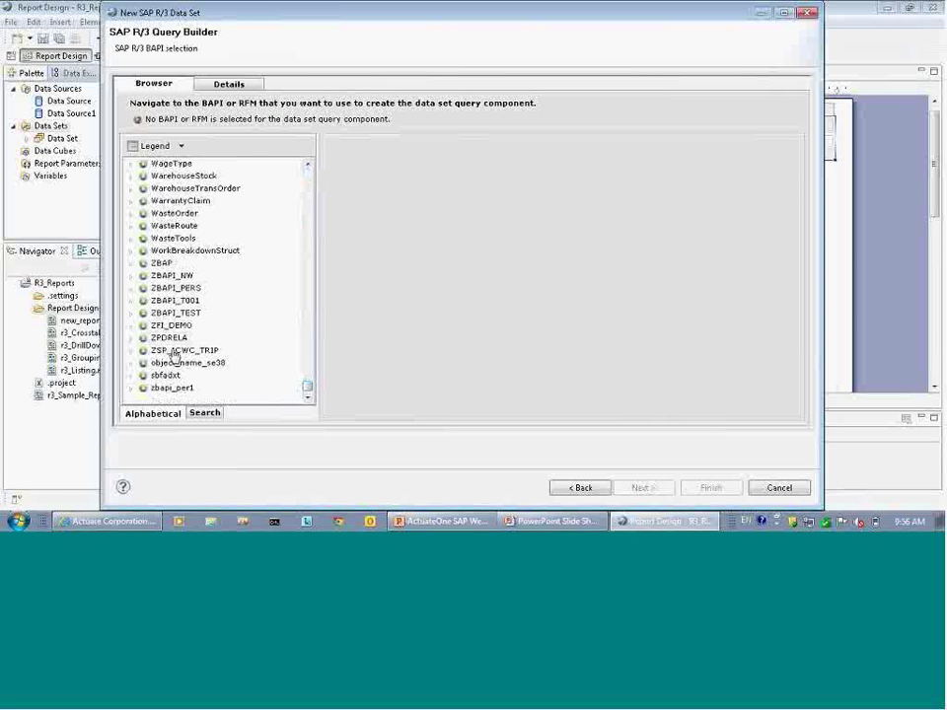
pyautogui.click(130, 326)
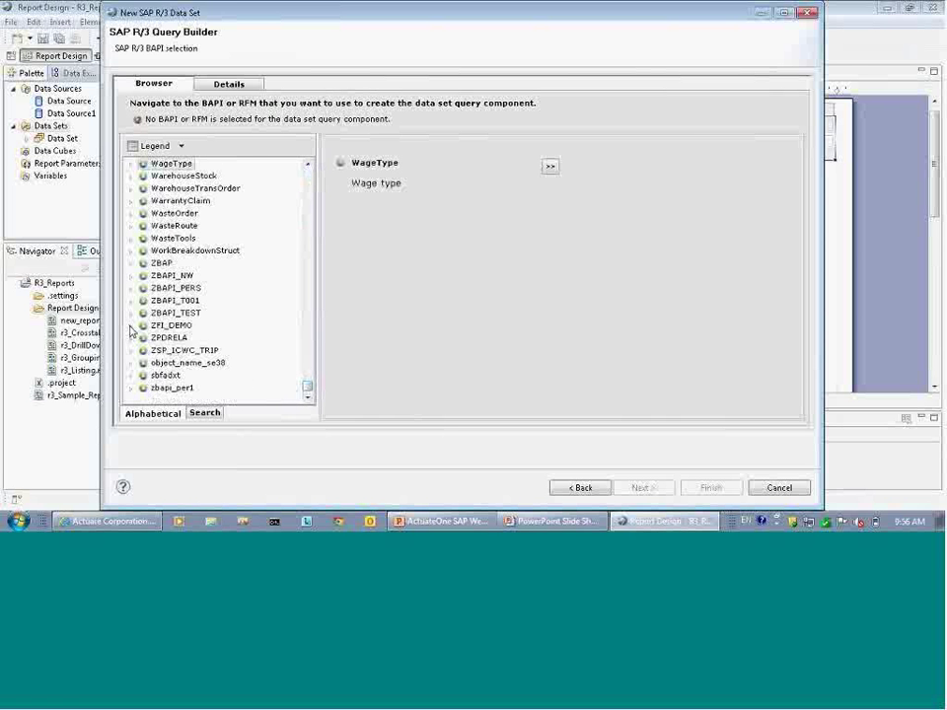
pyautogui.click(131, 326)
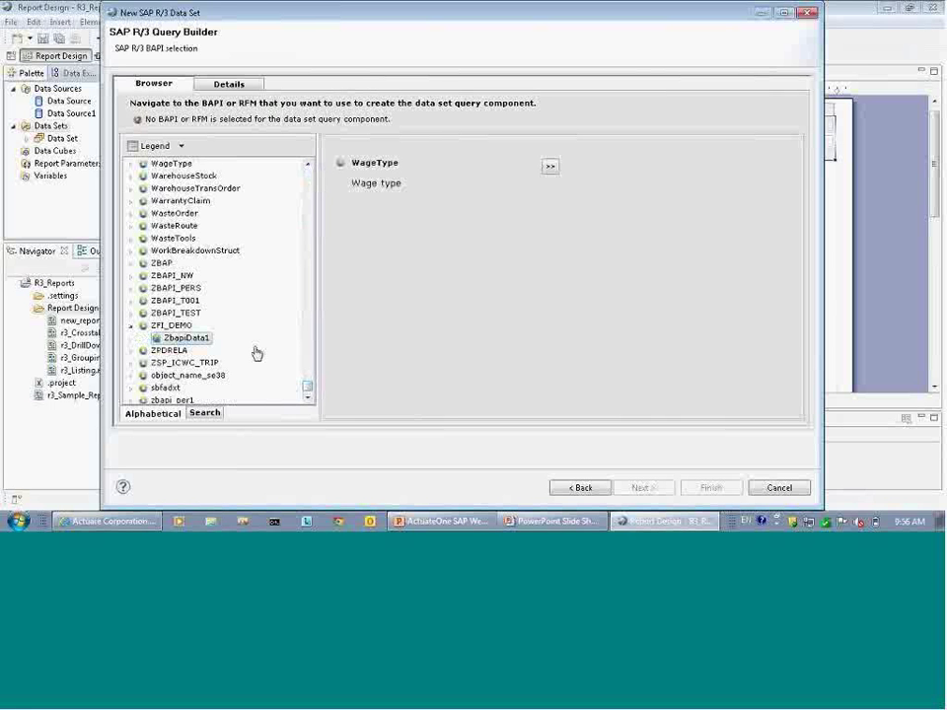
pyautogui.click(187, 337)
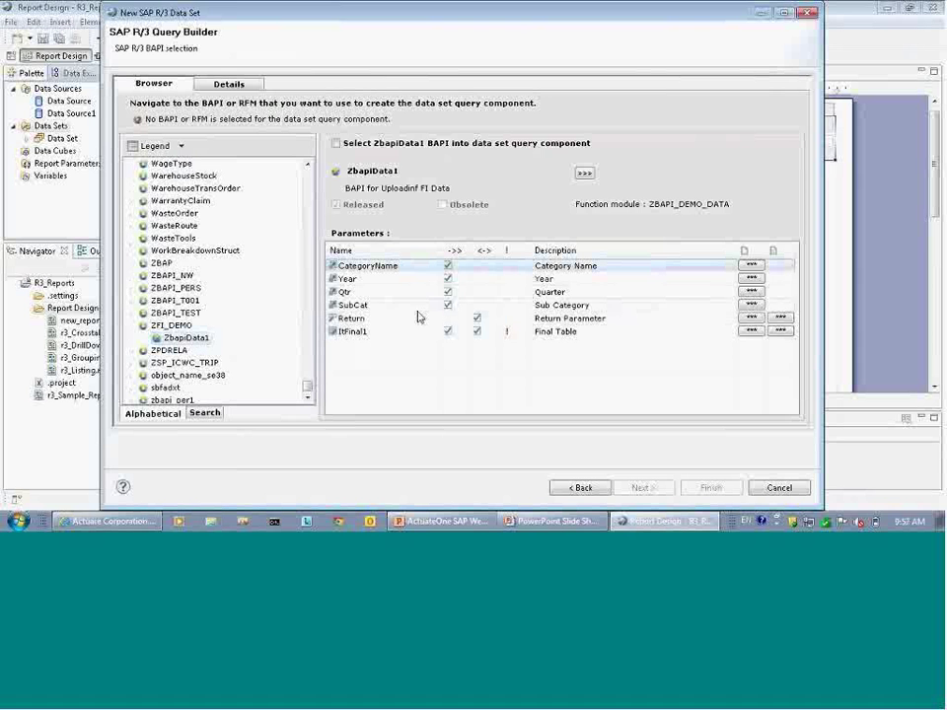
# - View the documentation of the ZbapiData1 BAPI and of its CategoryName parameter, closing each documentation window
pyautogui.click(583, 175)
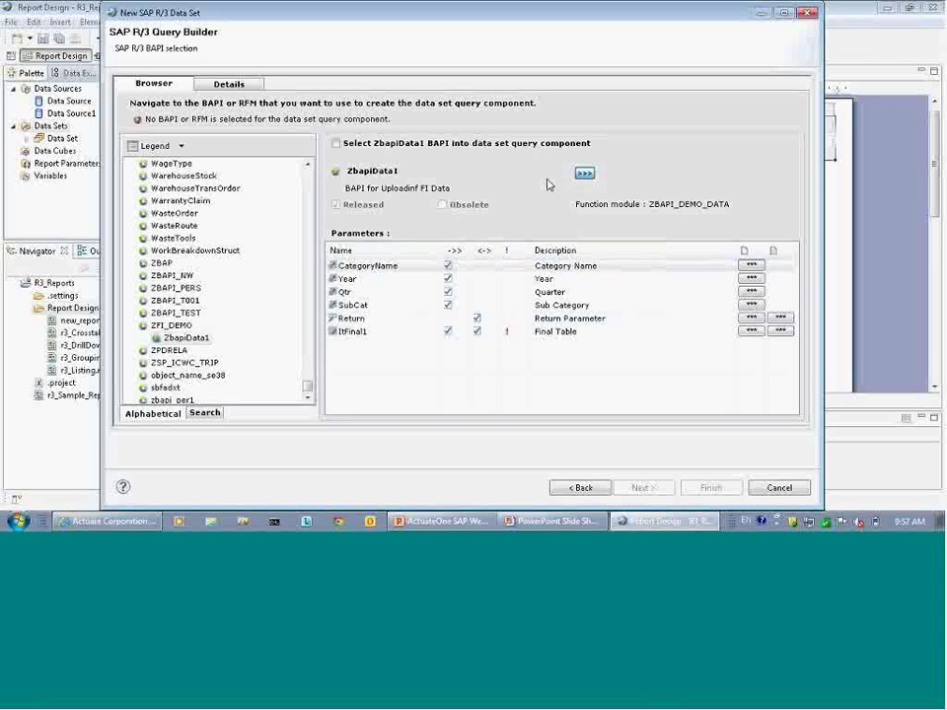
pyautogui.click(584, 174)
pyautogui.moveTo(409, 194); pyautogui.dragTo(458, 161)
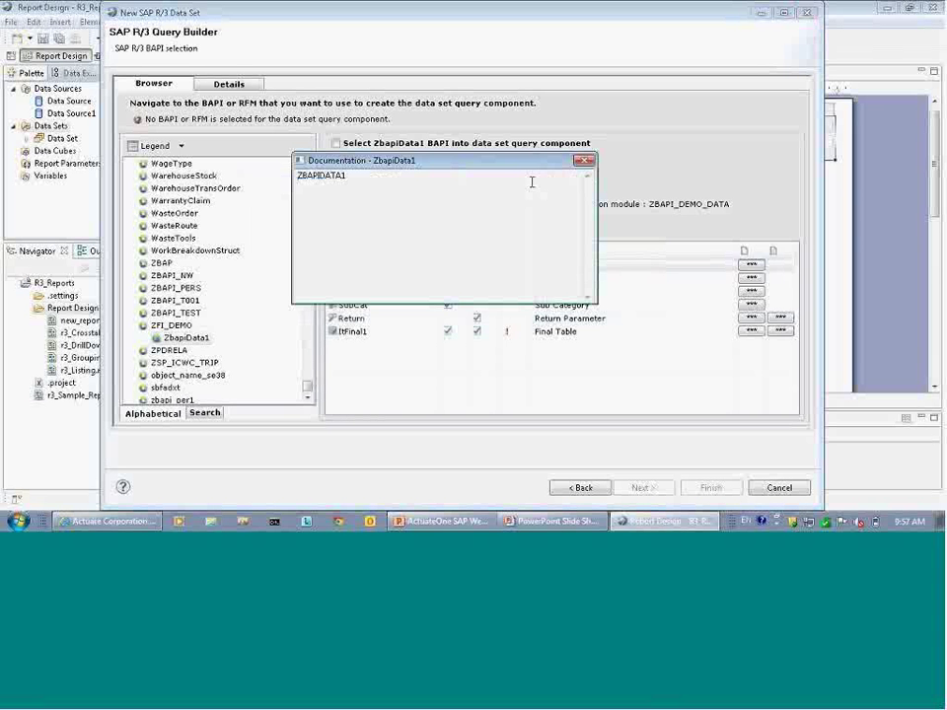
pyautogui.click(585, 161)
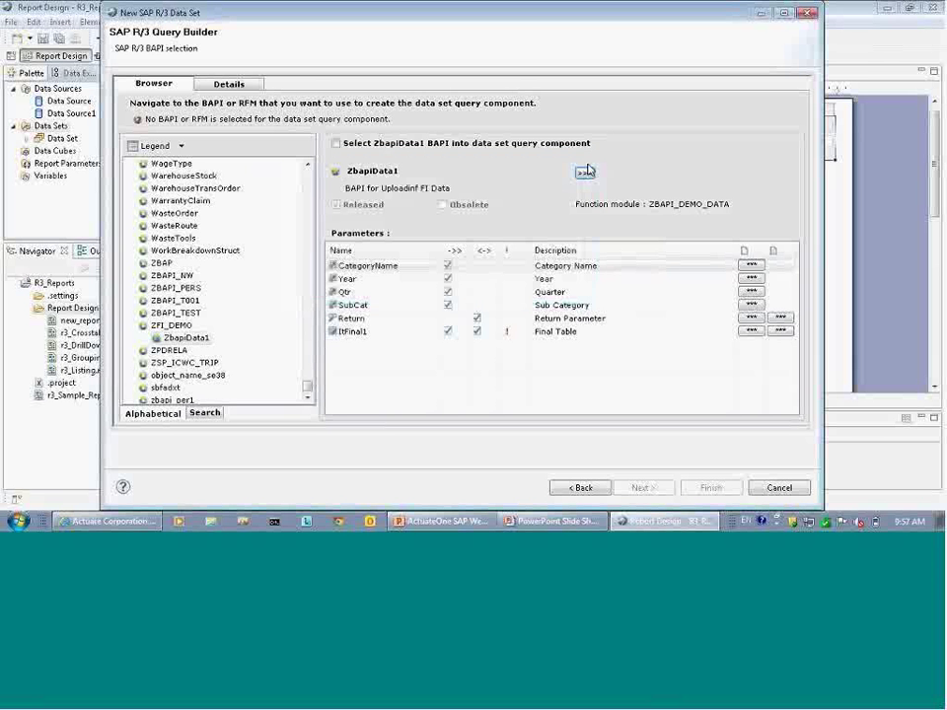
pyautogui.click(751, 267)
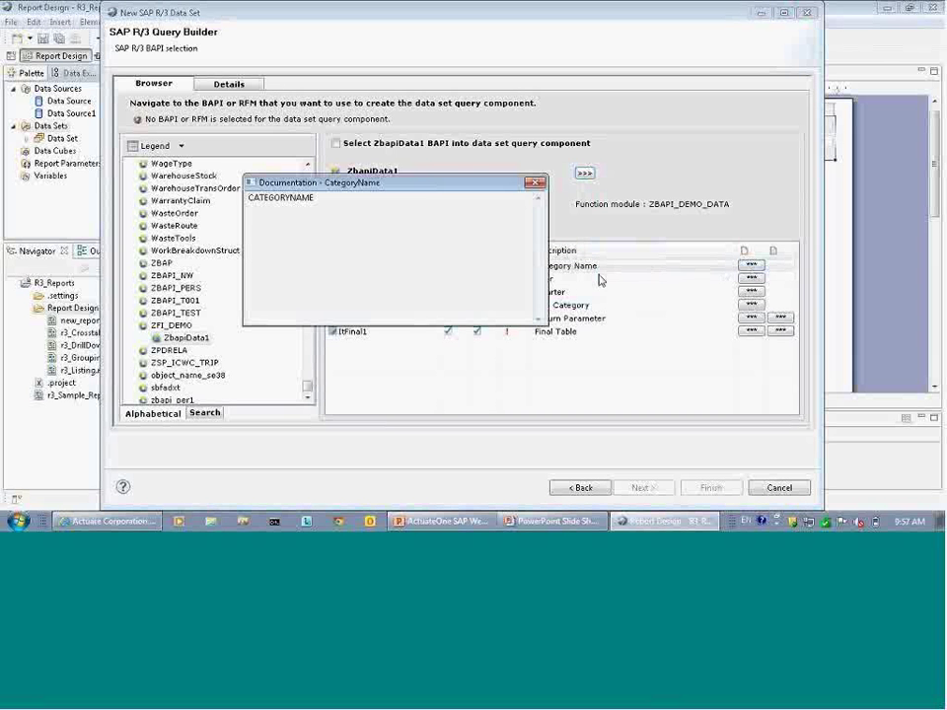
pyautogui.moveTo(385, 195); pyautogui.dragTo(513, 283)
pyautogui.click(665, 272)
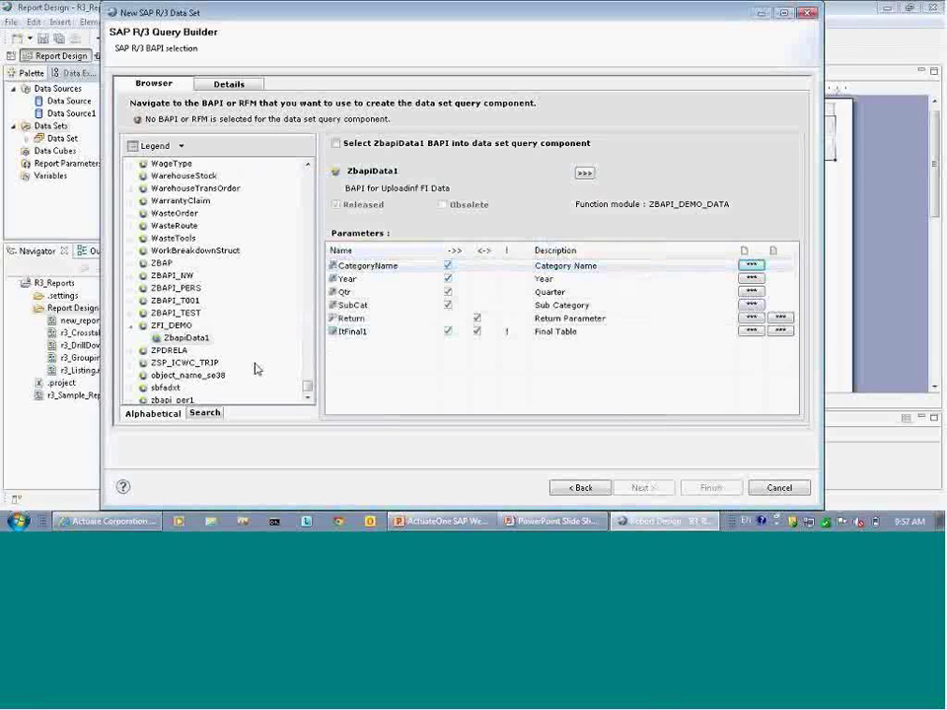
# - Select the ZbapiData1 BAPI of ZFI_DEMO into the data set query component
pyautogui.click(187, 340)
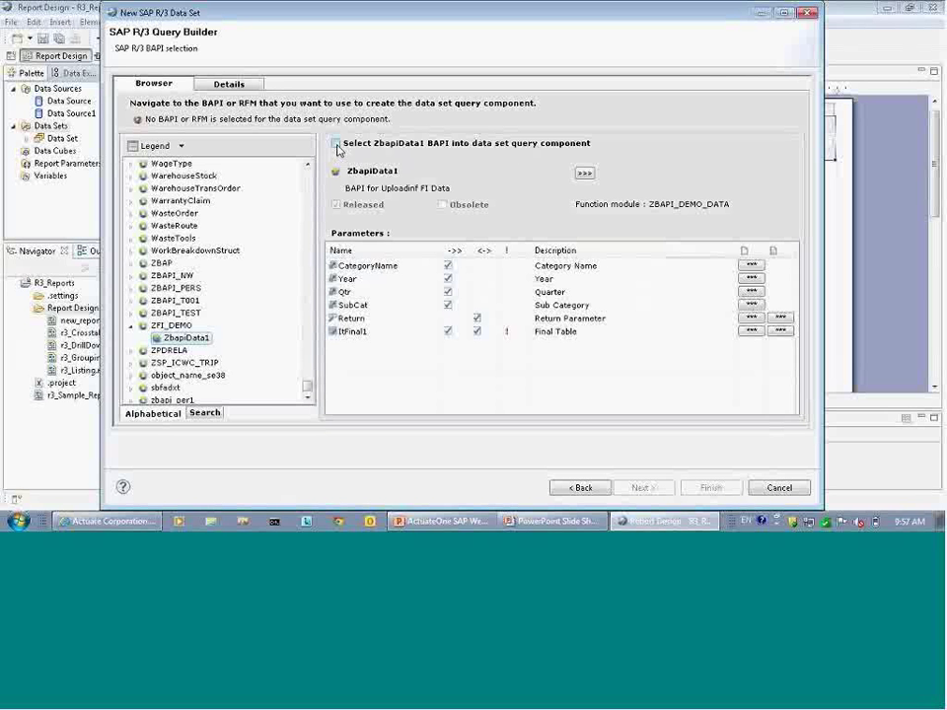
pyautogui.click(336, 144)
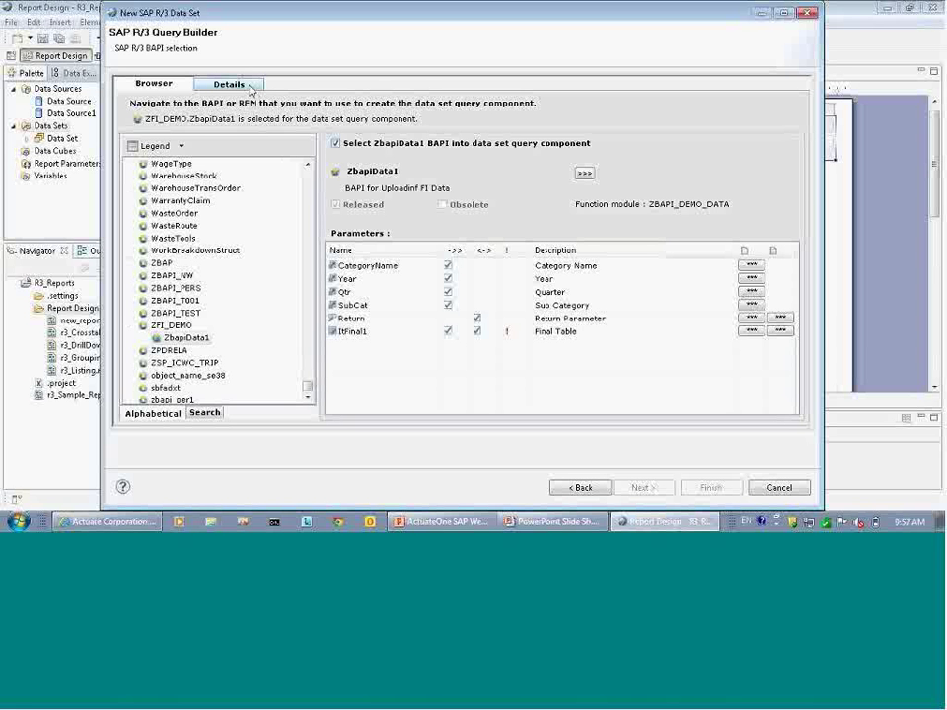
# - Look over the RFM search form with its function and group name fields and the alphabetical list of business objects
pyautogui.click(205, 414)
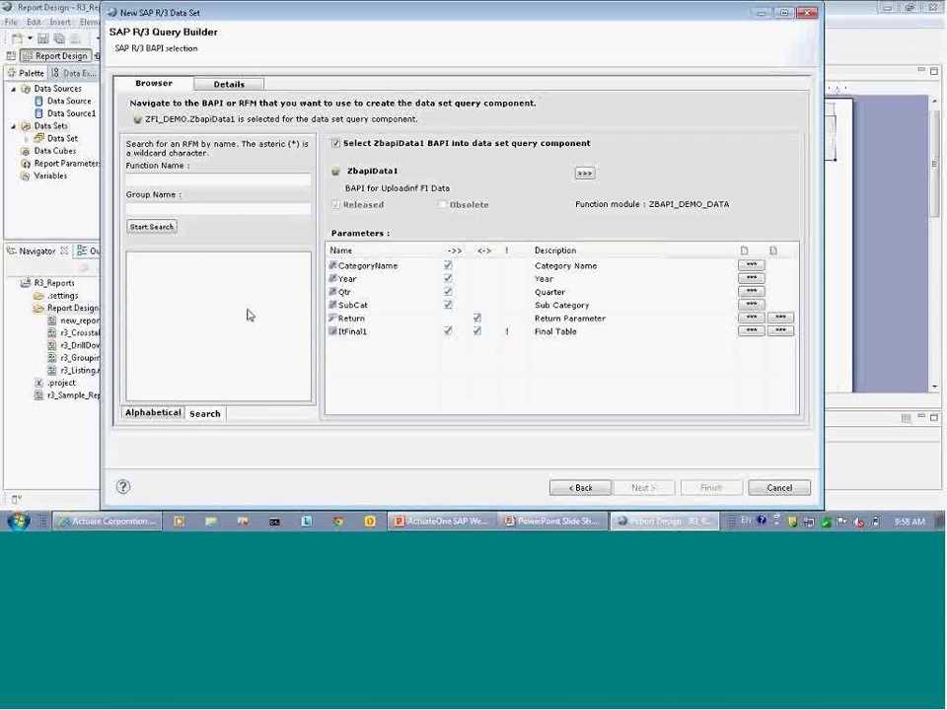
pyautogui.click(153, 414)
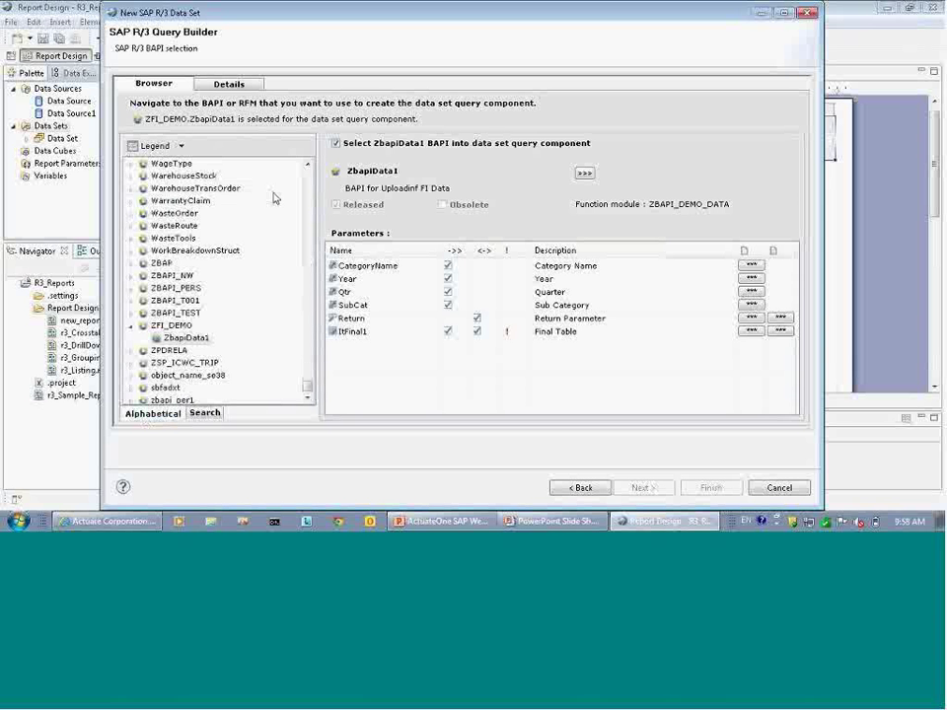
pyautogui.moveTo(307, 372); pyautogui.dragTo(312, 187)
pyautogui.click(204, 414)
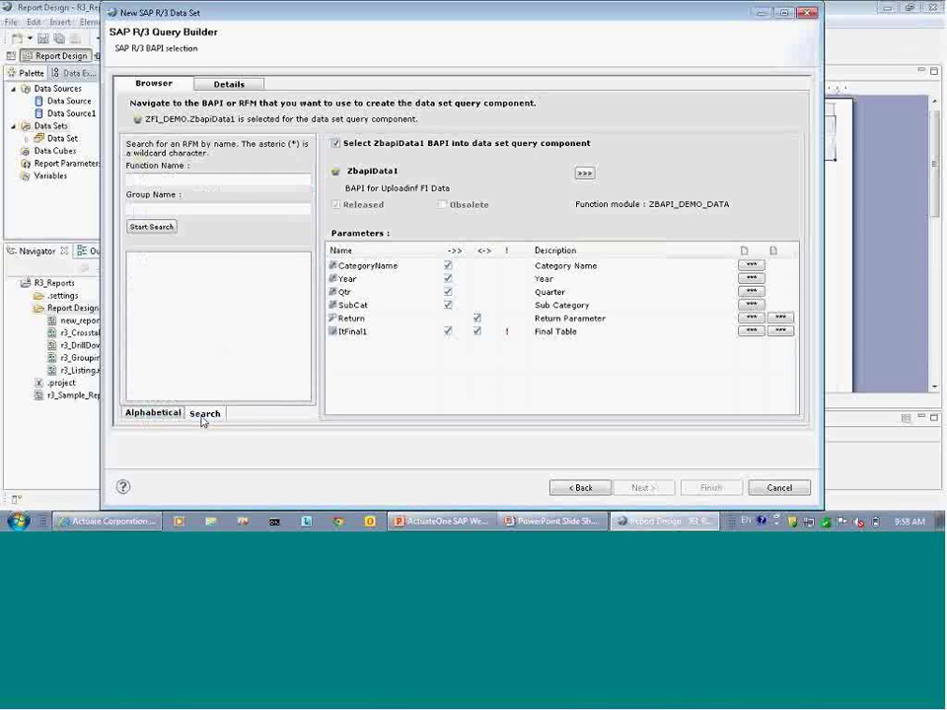
pyautogui.click(186, 179)
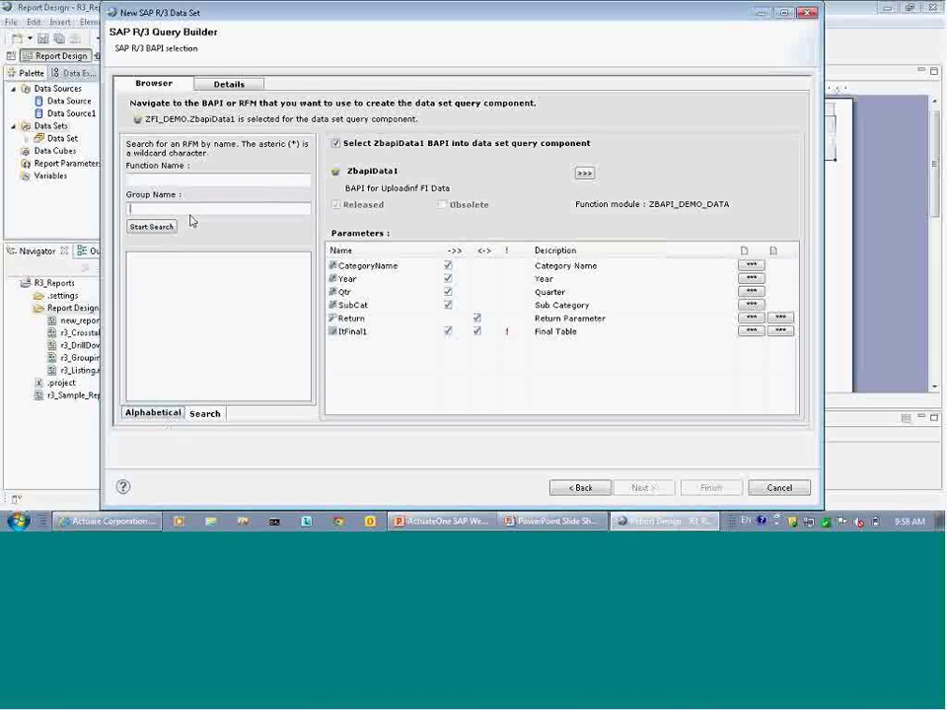
pyautogui.click(166, 415)
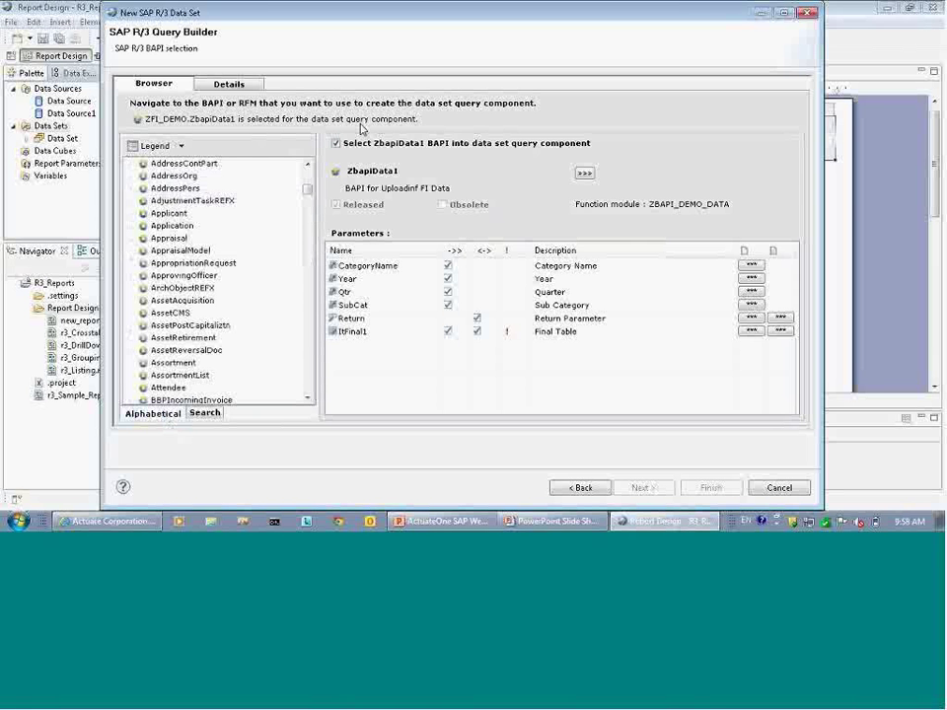
# - Show the ItFinal1 export table in the query details and widen its description, Actuate type and reference name columns
pyautogui.click(233, 85)
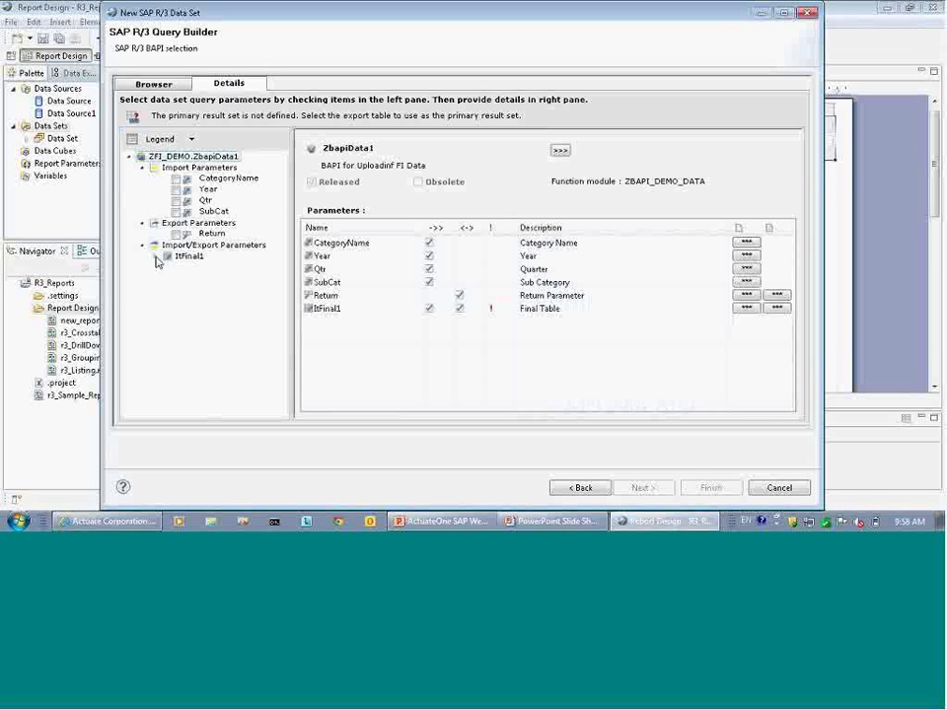
pyautogui.click(157, 258)
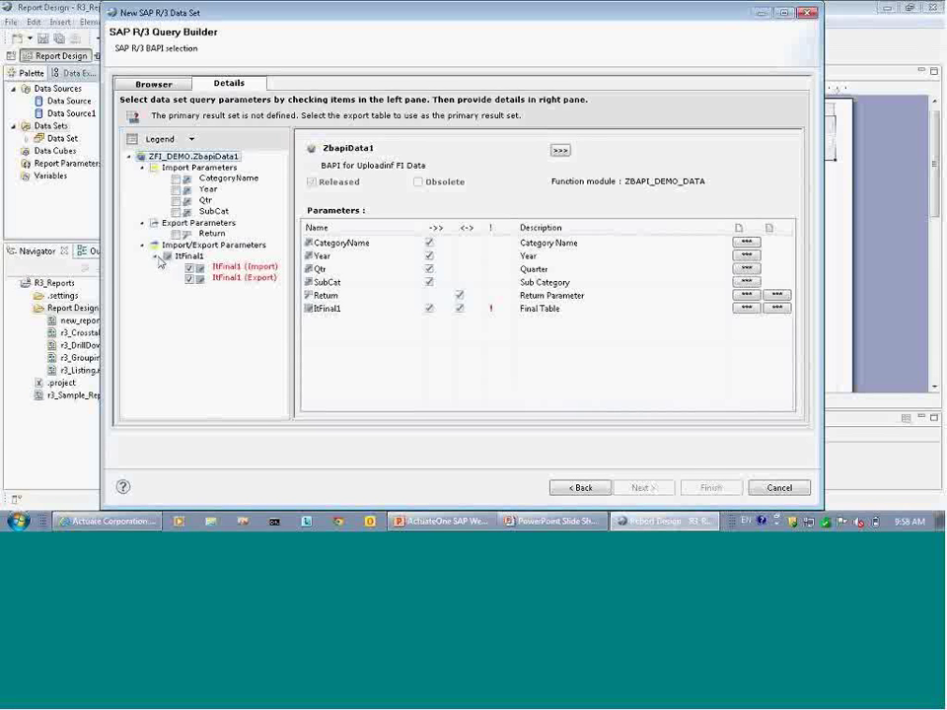
pyautogui.click(229, 280)
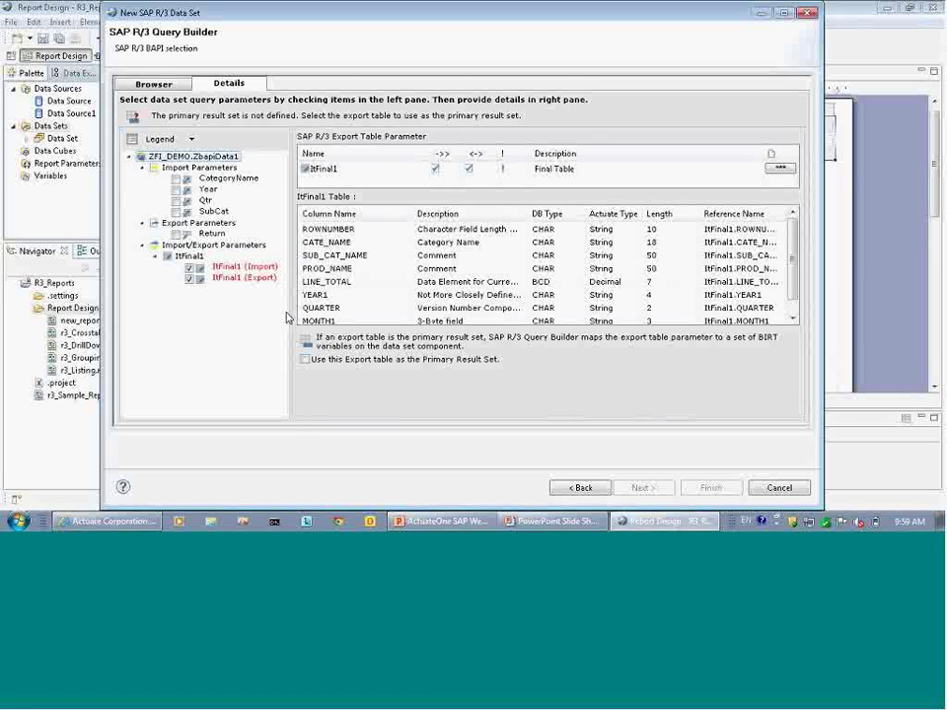
pyautogui.click(243, 281)
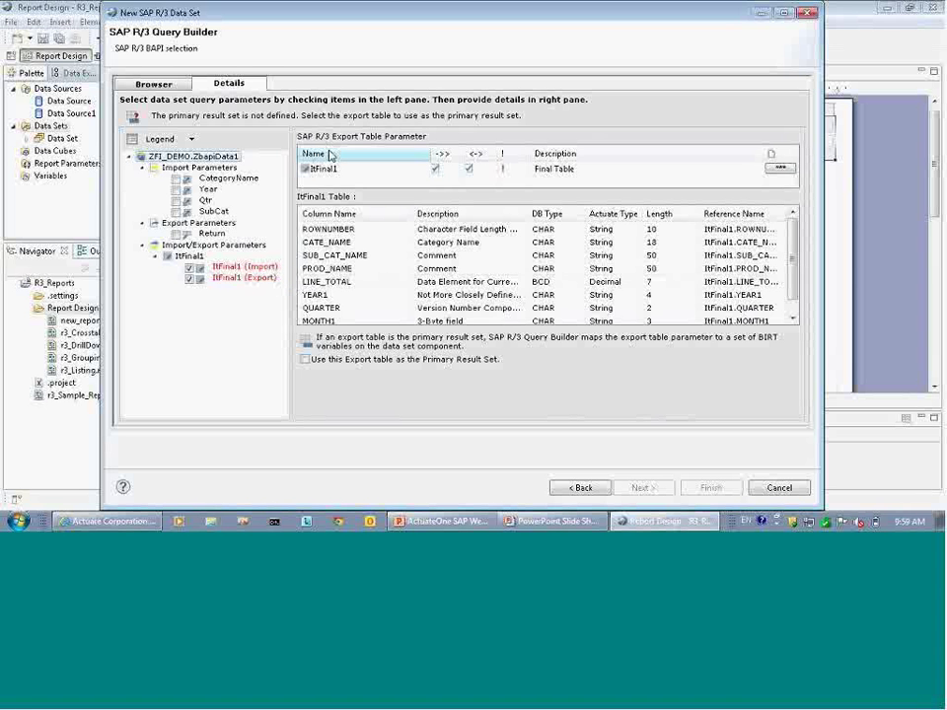
pyautogui.moveTo(414, 214)
pyautogui.mouseDown()
pyautogui.moveTo(435, 217)
pyautogui.moveTo(416, 217)
pyautogui.mouseUp()
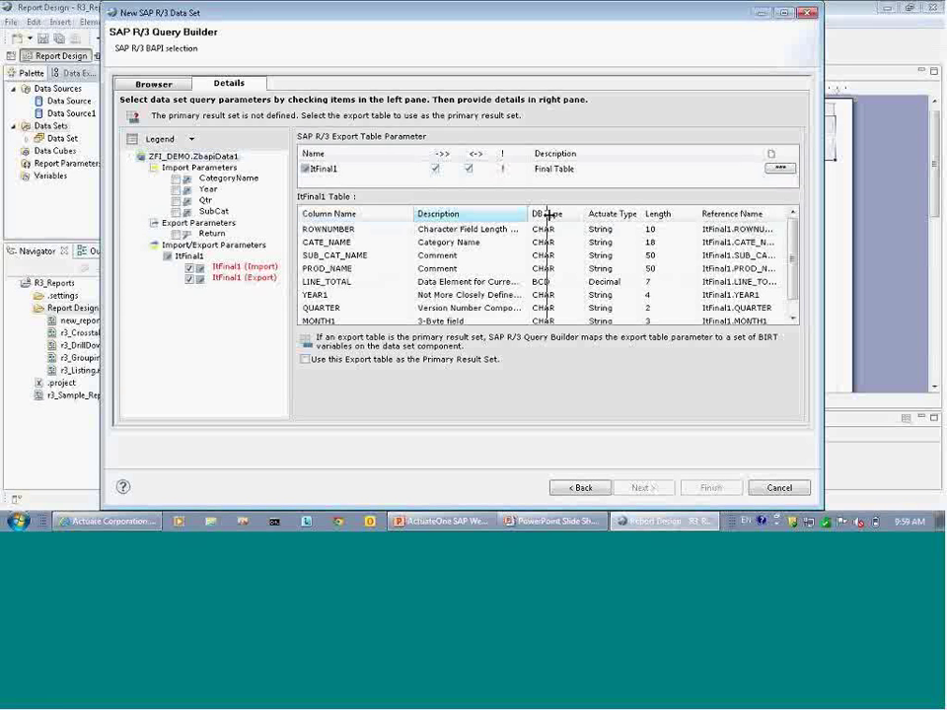
pyautogui.moveTo(529, 214); pyautogui.dragTo(548, 215)
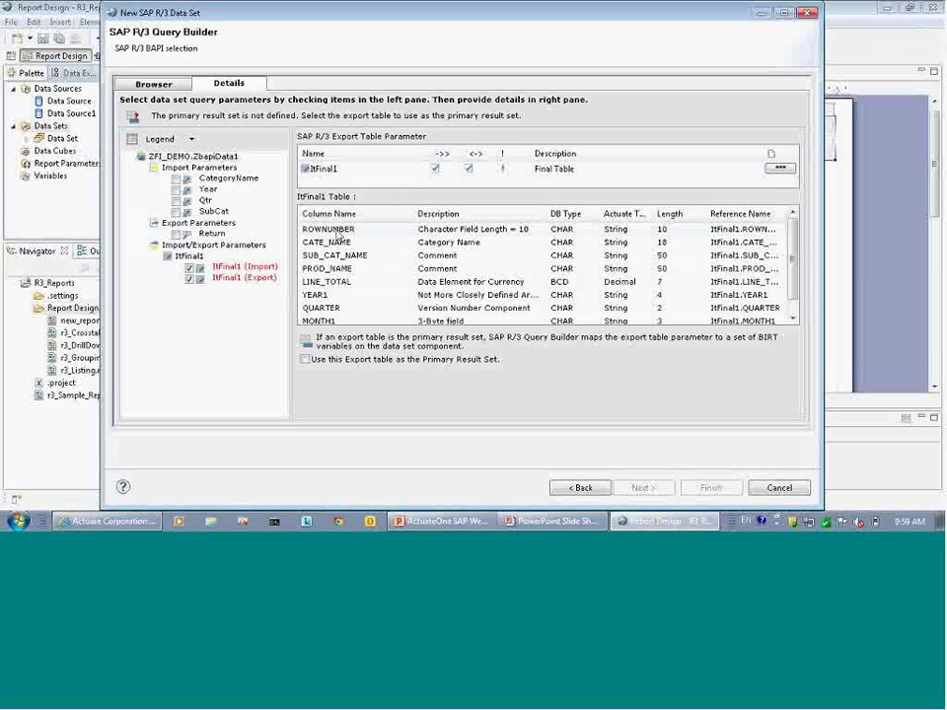
pyautogui.doubleClick(655, 213)
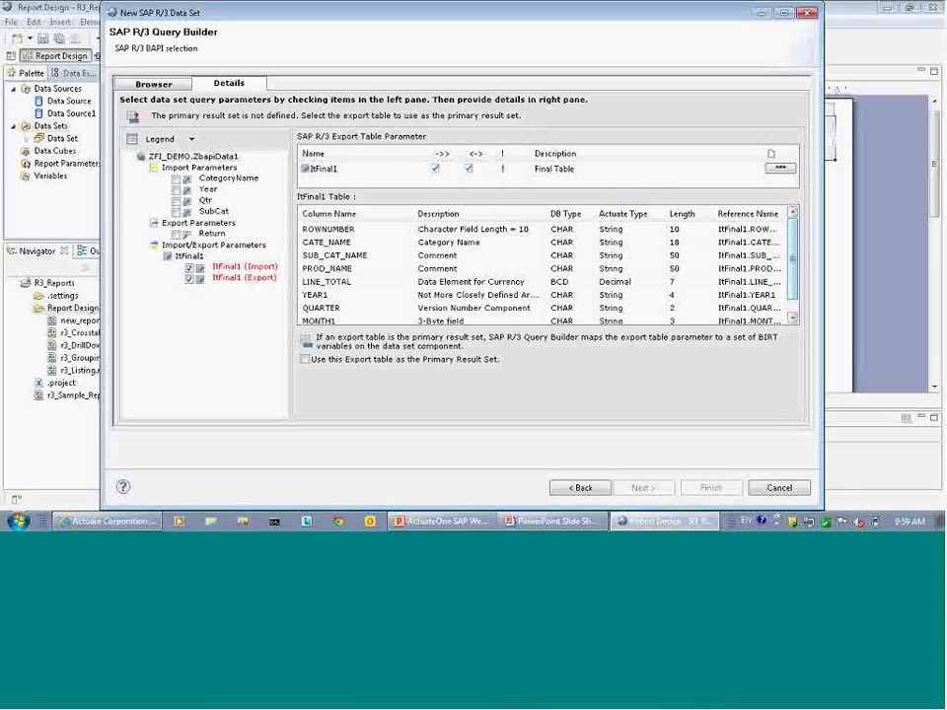
pyautogui.doubleClick(782, 212)
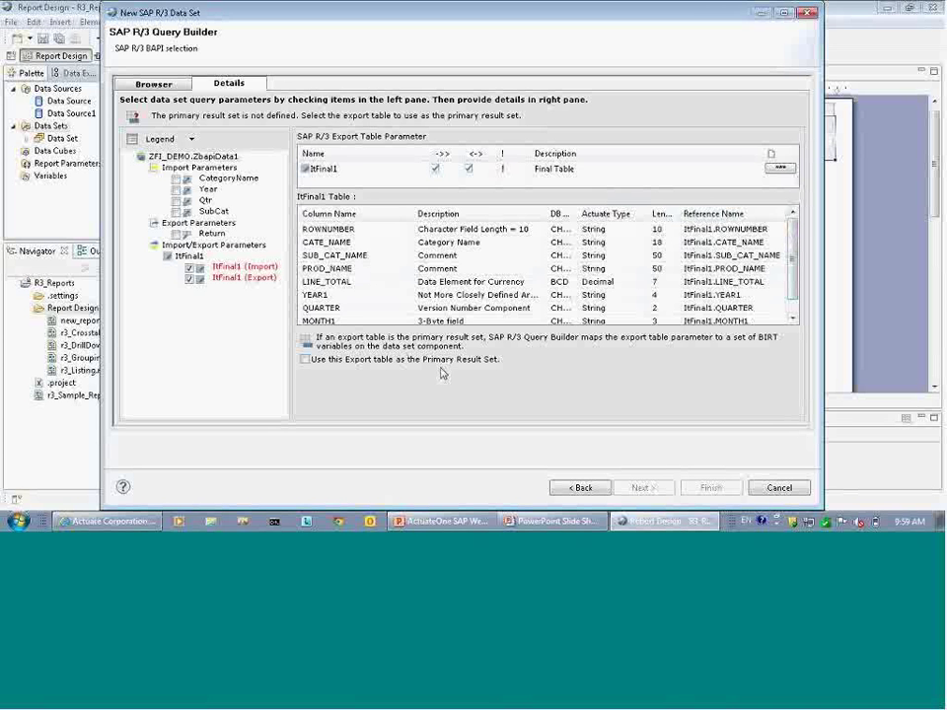
# - Use the ItFinal1 export table as the primary result set and finish creating the data set
pyautogui.click(306, 361)
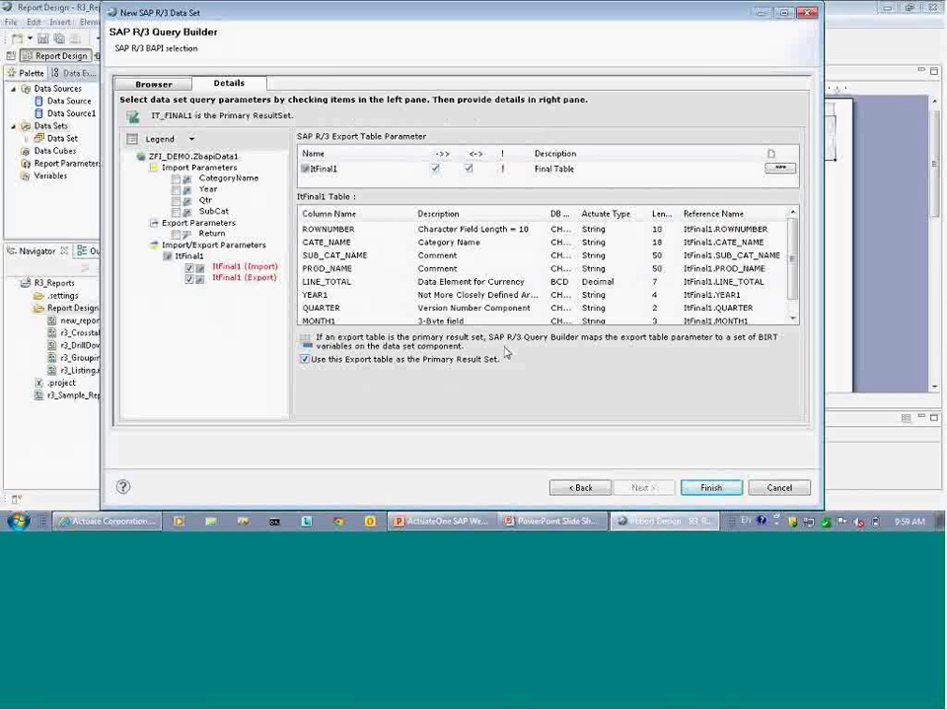
pyautogui.click(711, 489)
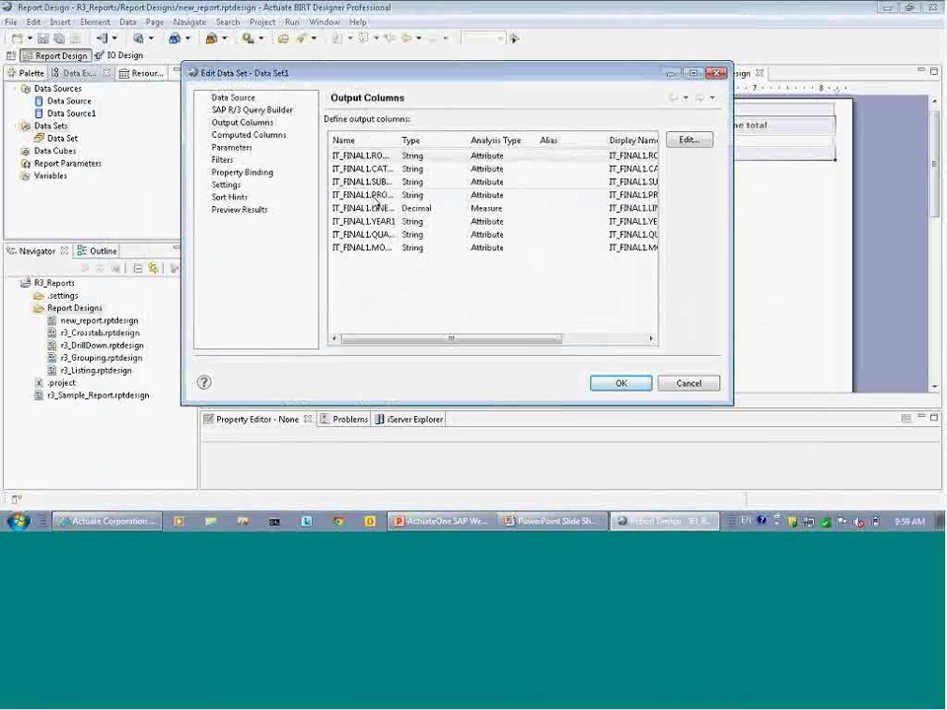
# - Sort the data set's output columns by type, widen the name column and review all column properties
pyautogui.click(422, 141)
pyautogui.moveTo(397, 141); pyautogui.dragTo(433, 140)
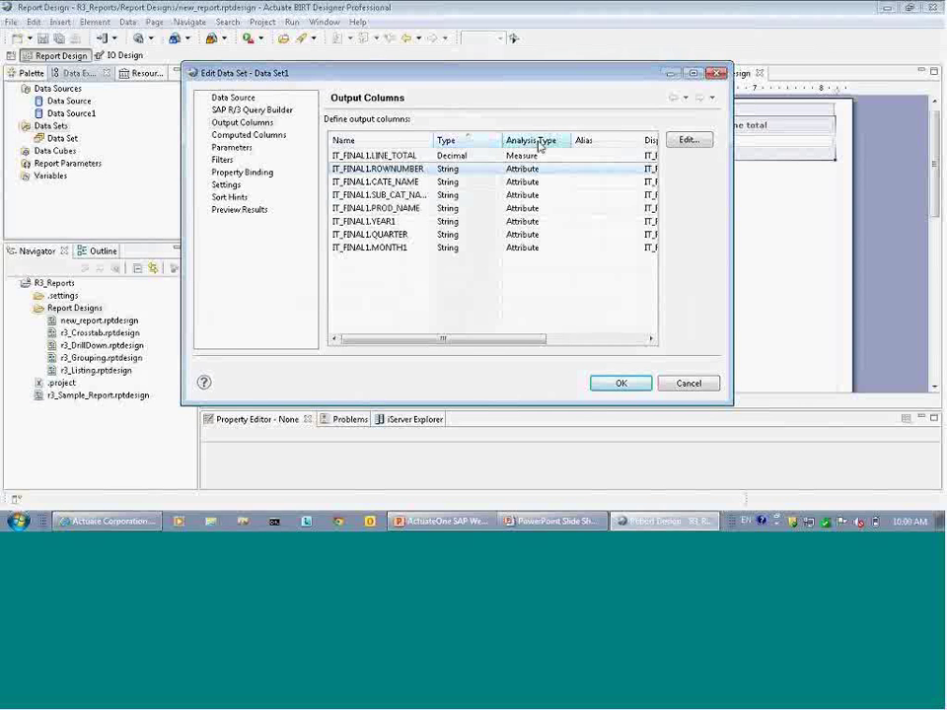
pyautogui.moveTo(538, 341); pyautogui.dragTo(653, 345)
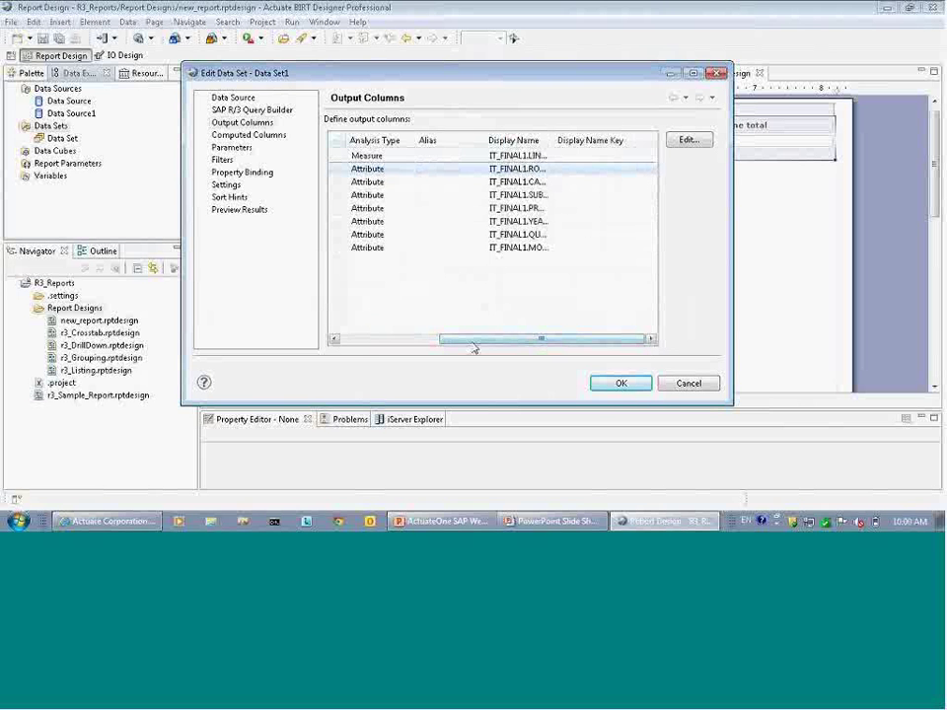
pyautogui.moveTo(473, 349); pyautogui.dragTo(360, 351)
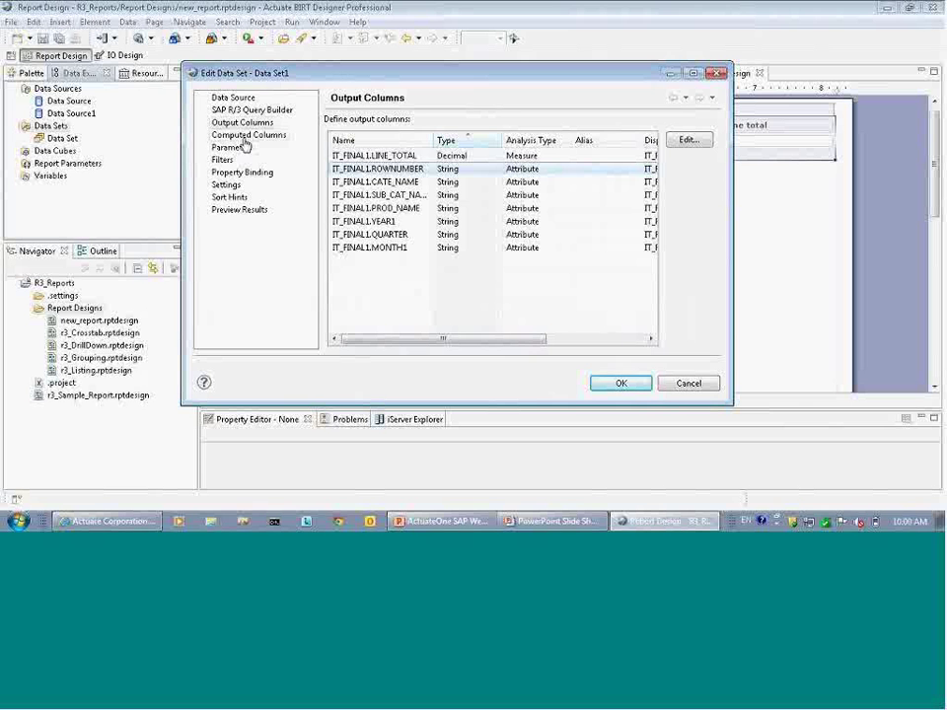
# - Review the data set's computed columns and its parameters, including their native names, directions, default values and report parameter links
pyautogui.click(245, 139)
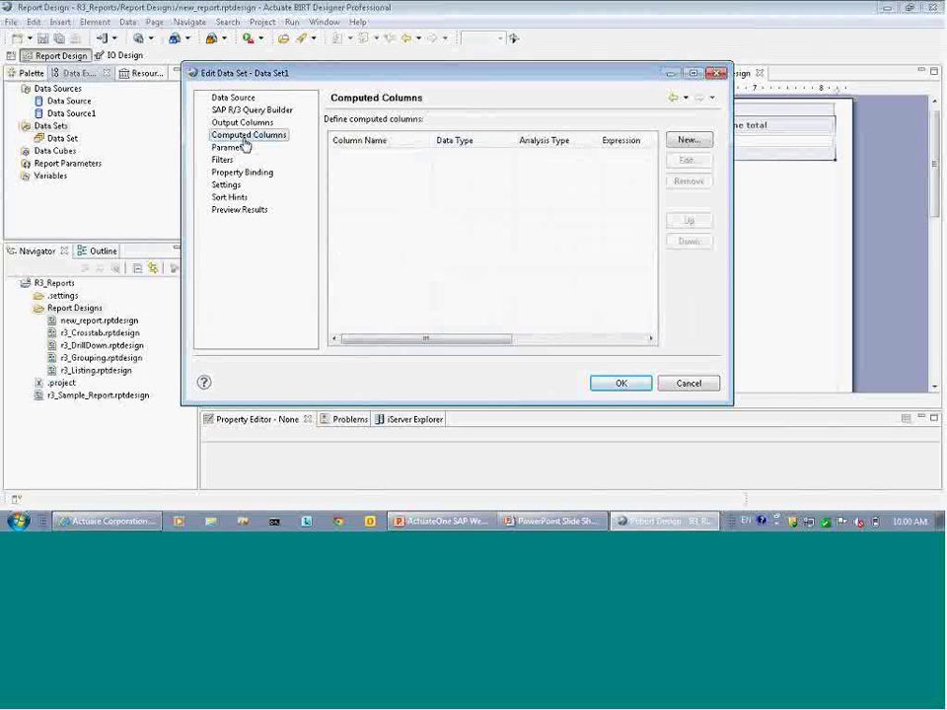
pyautogui.click(241, 148)
pyautogui.moveTo(415, 130); pyautogui.dragTo(454, 131)
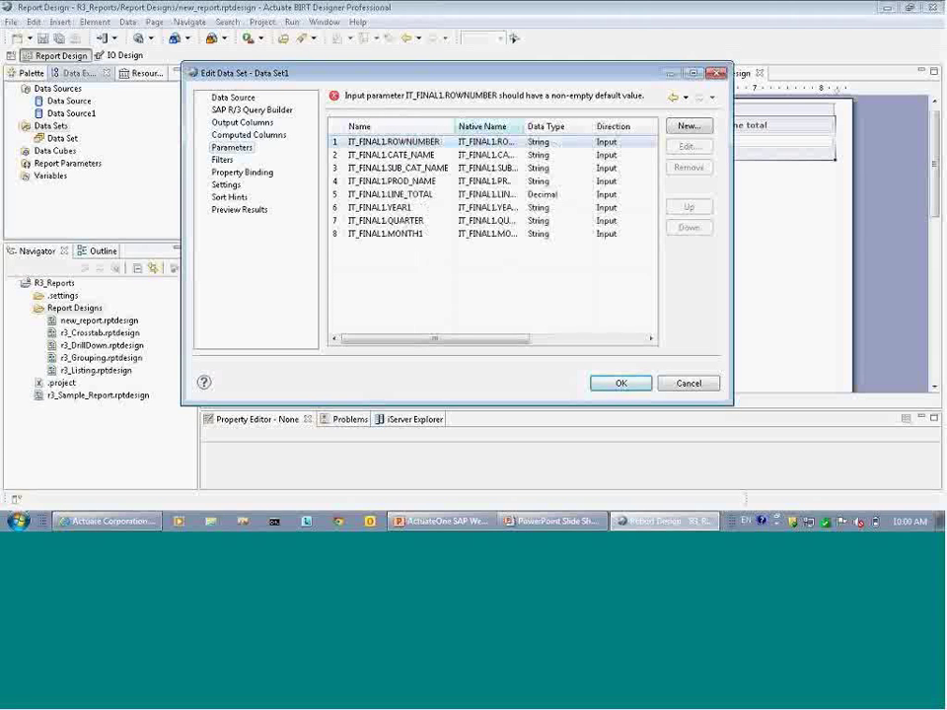
pyautogui.moveTo(524, 131); pyautogui.dragTo(558, 132)
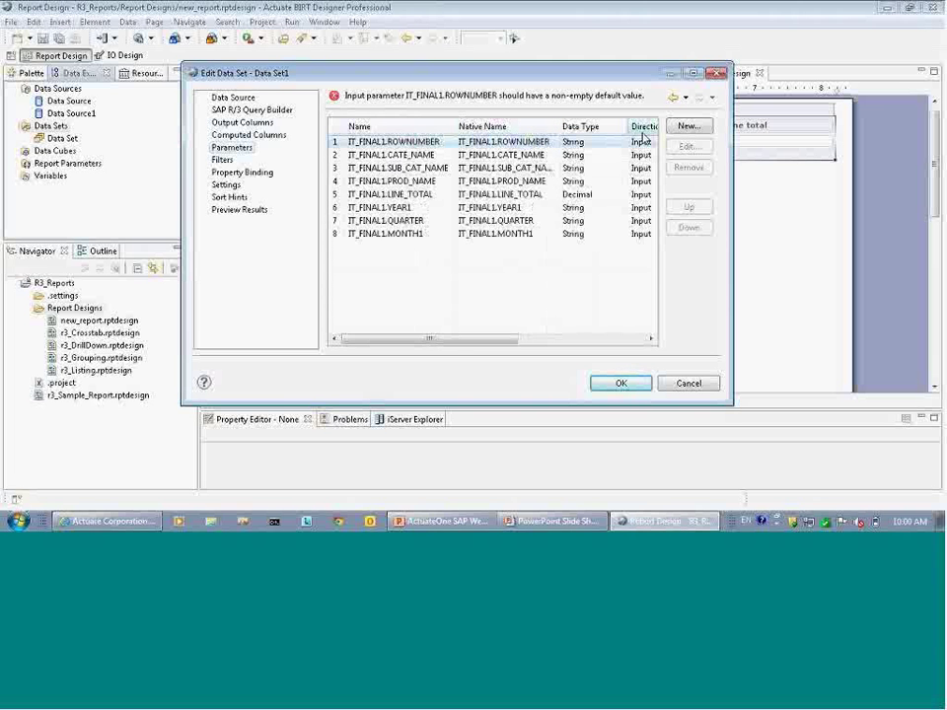
pyautogui.moveTo(449, 339); pyautogui.dragTo(499, 342)
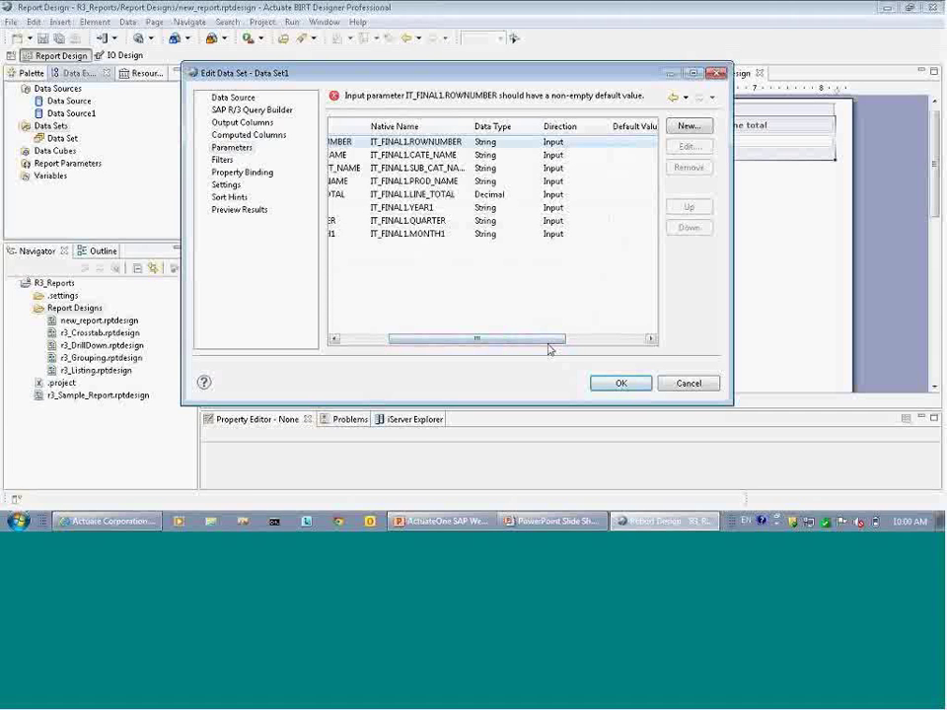
pyautogui.moveTo(547, 345); pyautogui.dragTo(629, 349)
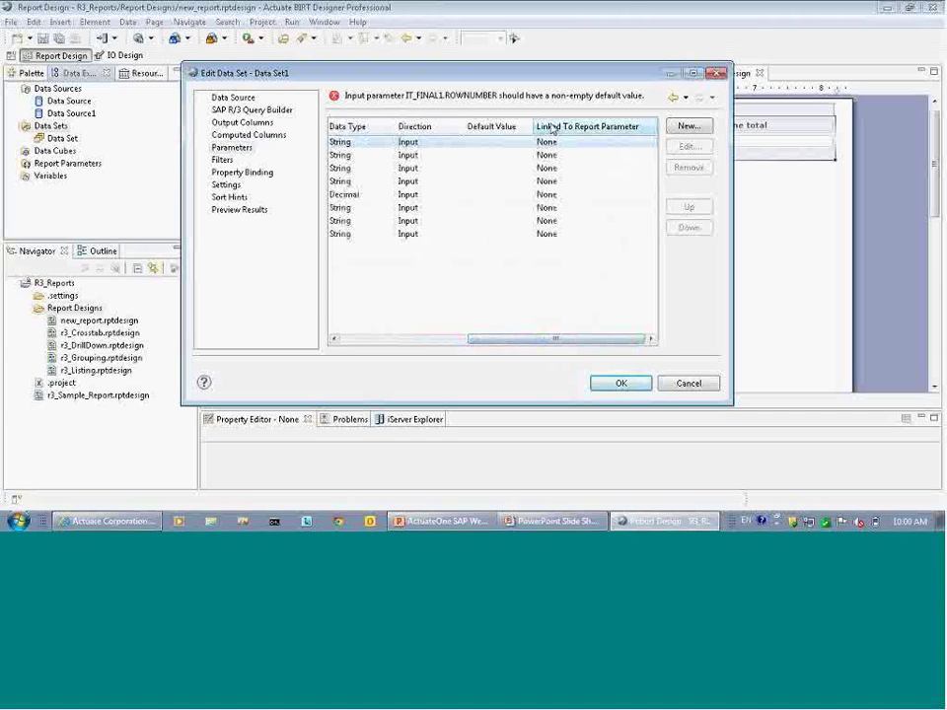
# - View the settings of the IT_FINAL1.ROWNUMBER input parameter and close them without changing anything
pyautogui.click(602, 160)
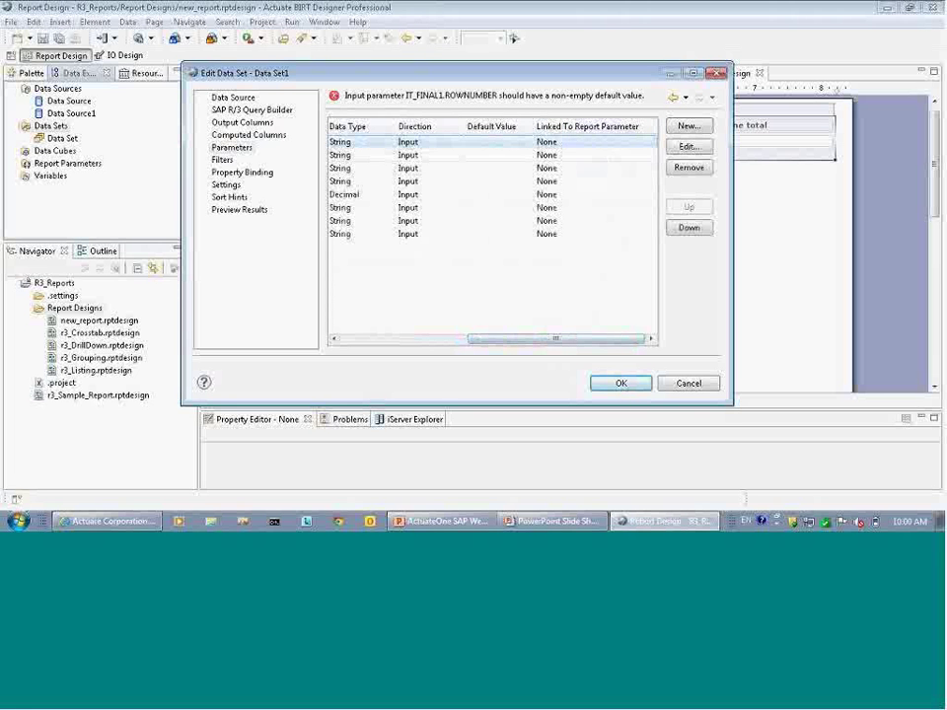
pyautogui.click(690, 148)
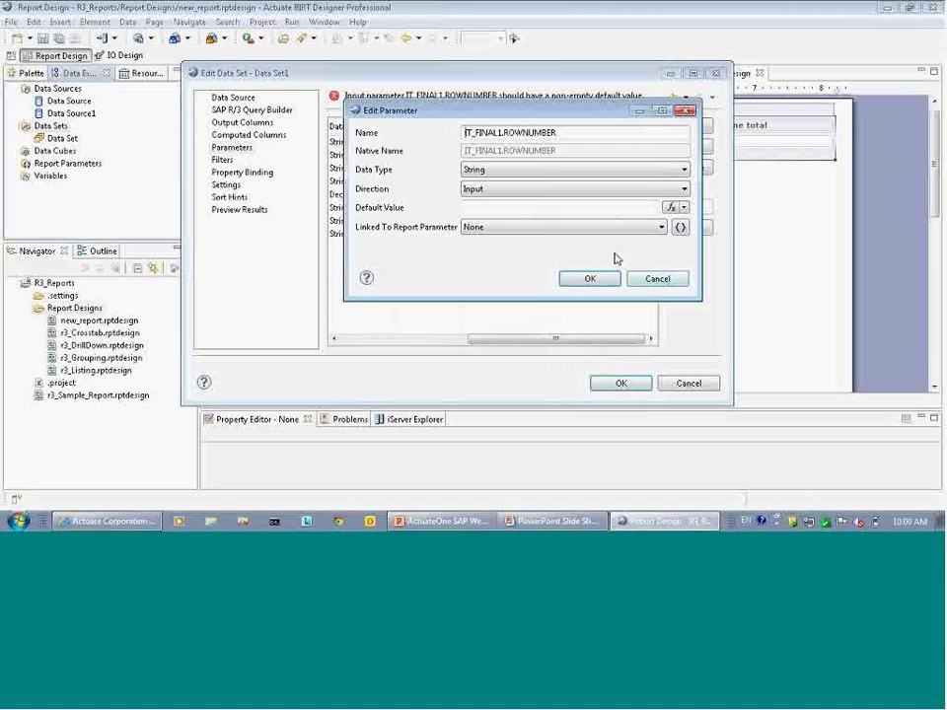
pyautogui.click(660, 279)
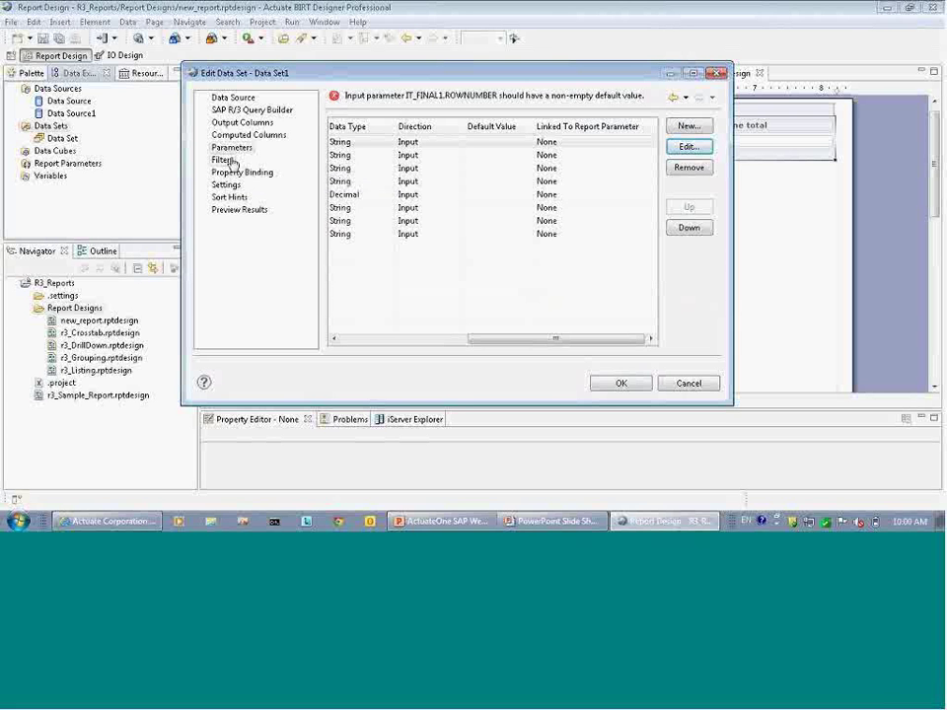
# - Check the data set's filters and preview its results
pyautogui.click(222, 160)
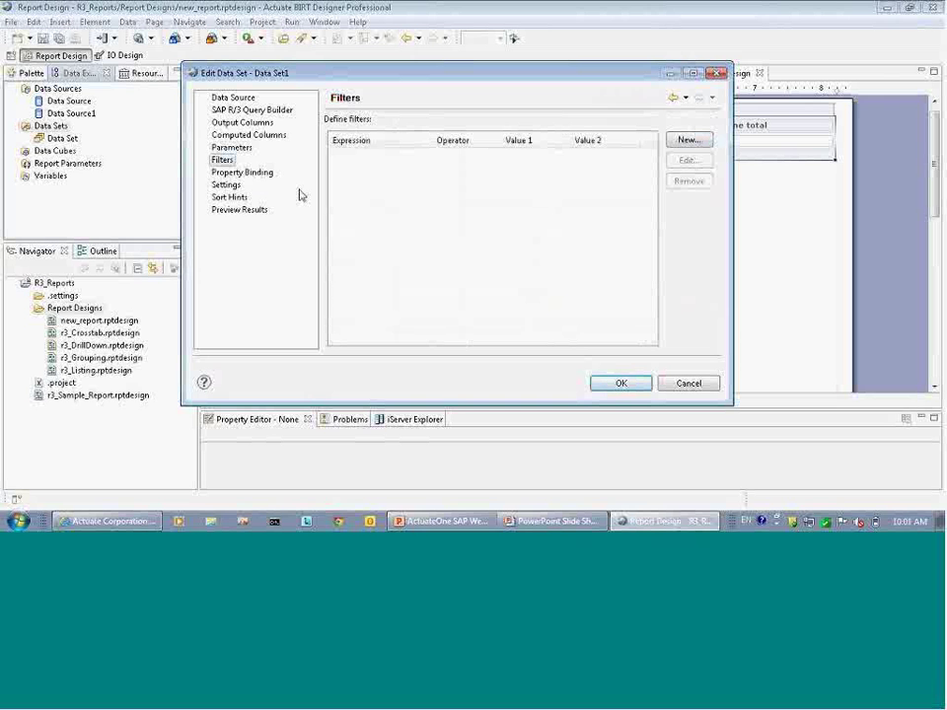
pyautogui.click(239, 210)
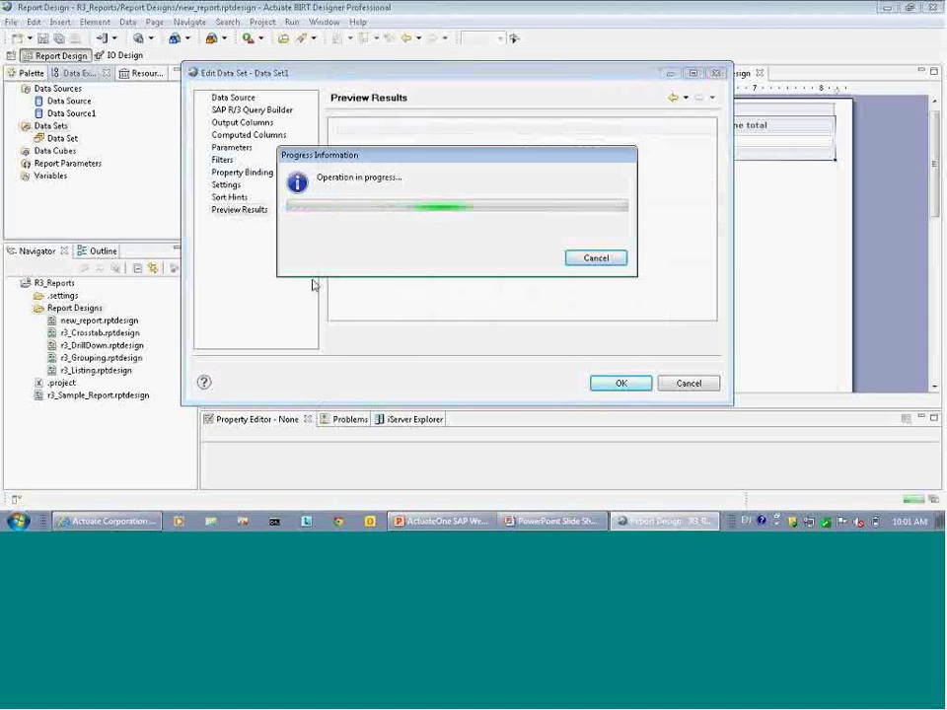
# - Enlarge the data set window to review the previewed records, and accept the Data Set1 definition
pyautogui.moveTo(371, 165); pyautogui.dragTo(392, 155)
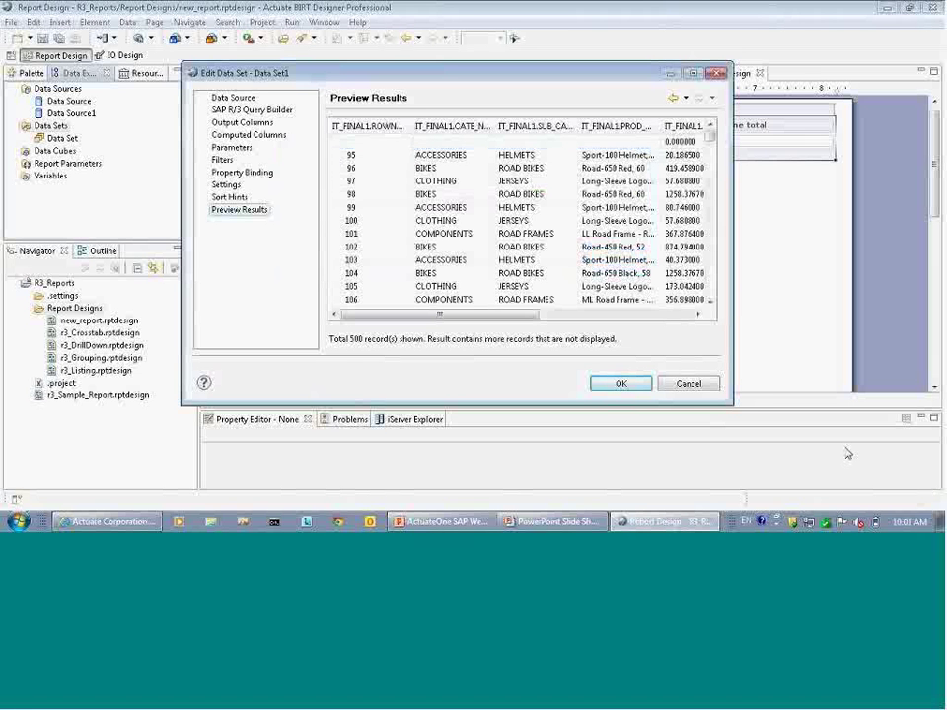
pyautogui.moveTo(734, 404); pyautogui.dragTo(884, 478)
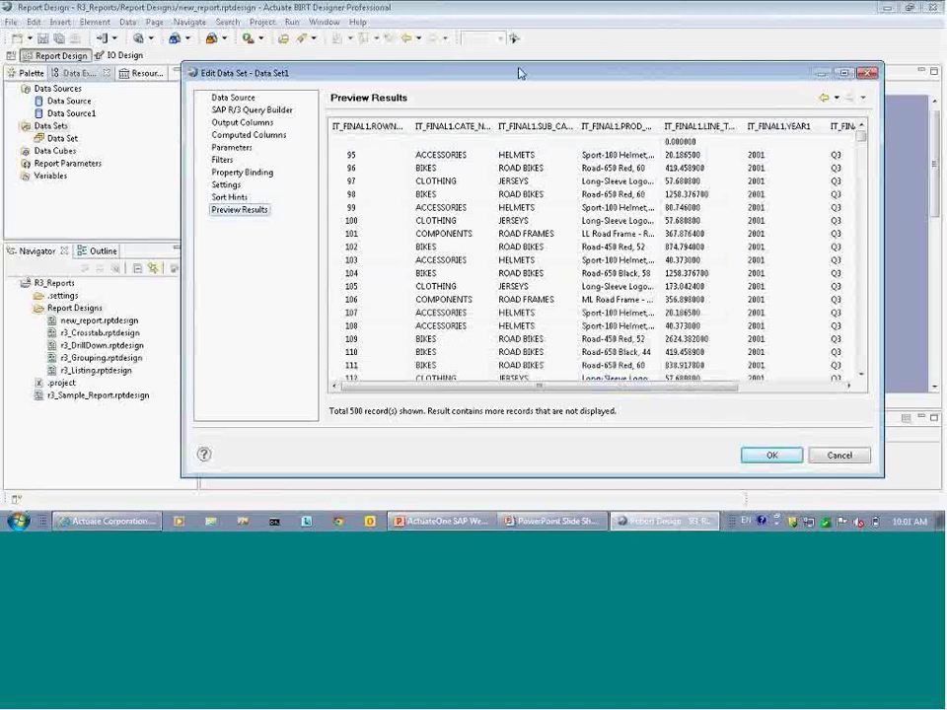
pyautogui.moveTo(443, 69); pyautogui.dragTo(349, 61)
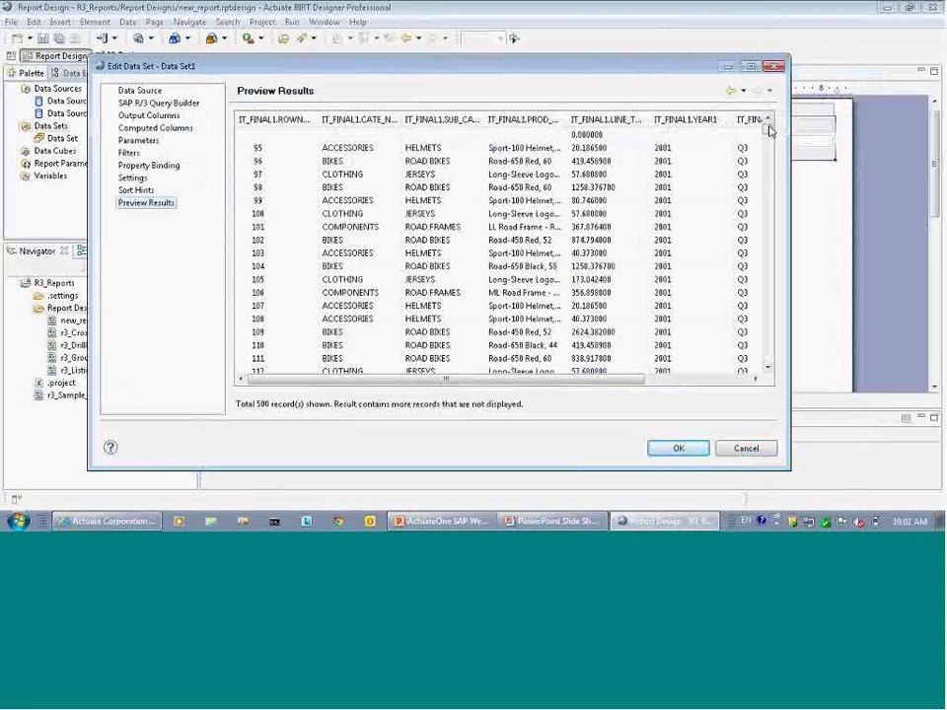
pyautogui.moveTo(770, 135)
pyautogui.mouseDown()
pyautogui.moveTo(766, 355)
pyautogui.moveTo(765, 128)
pyautogui.mouseUp()
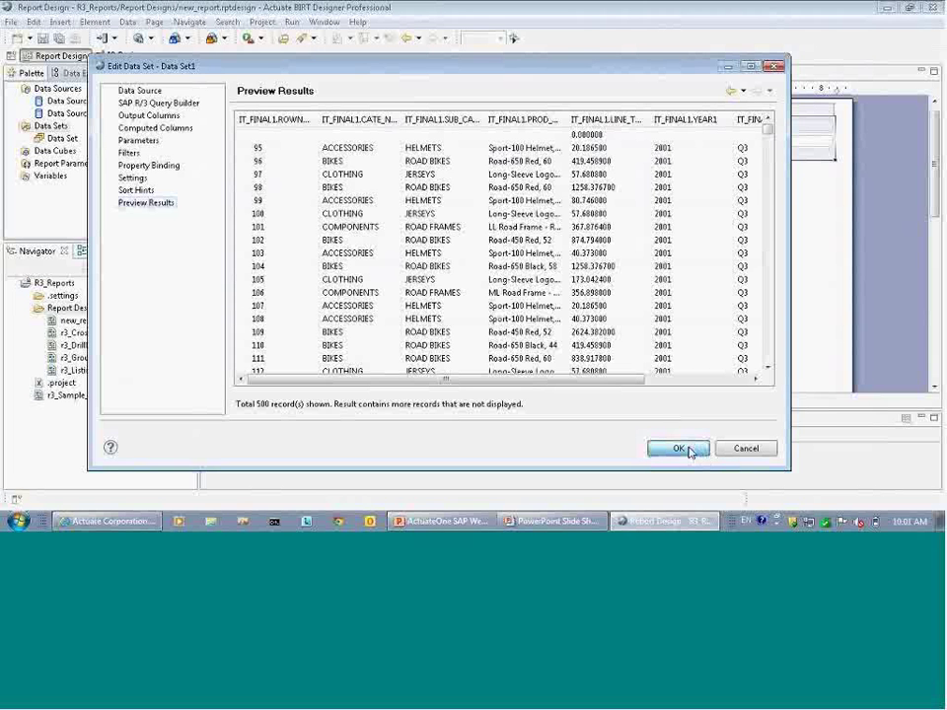
pyautogui.click(679, 449)
# - Replace the existing table in the report layout with a table containing all columns of Data Set1
pyautogui.click(509, 277)
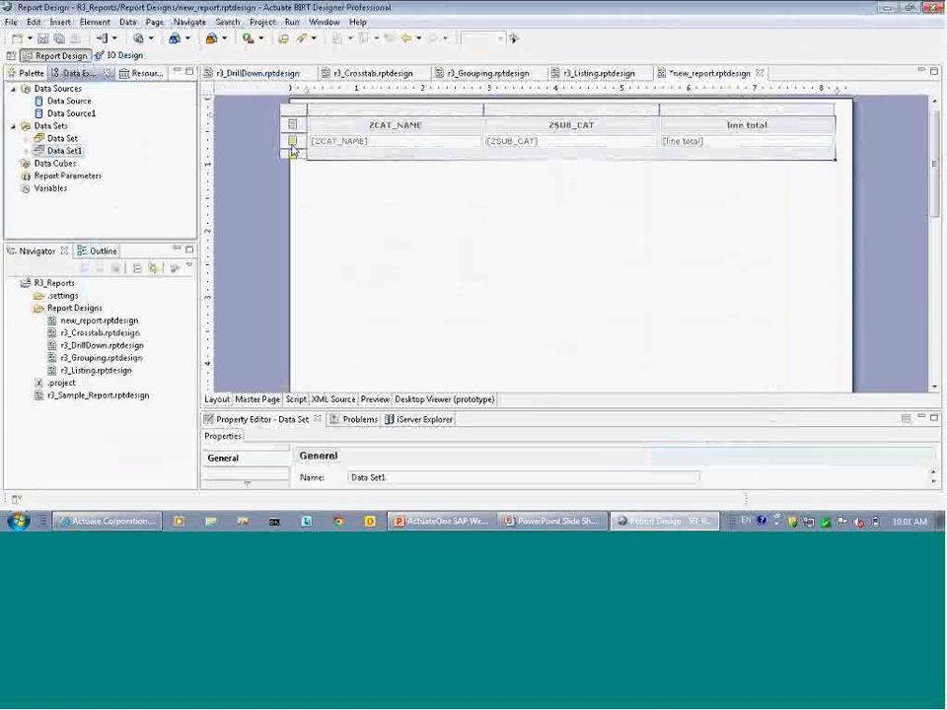
pyautogui.click(314, 166)
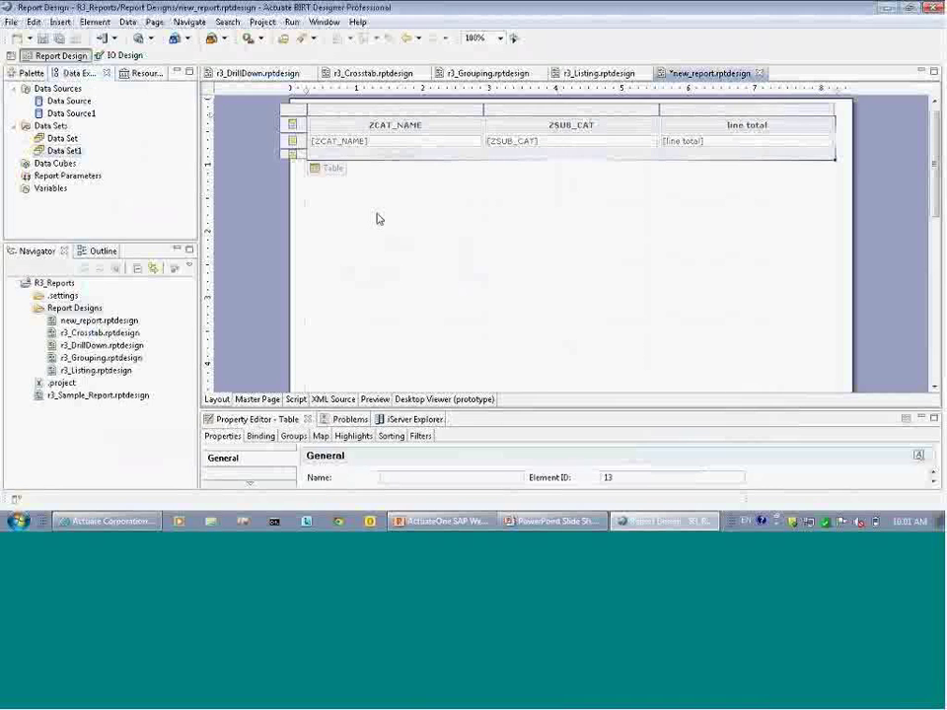
pyautogui.press('Delete')
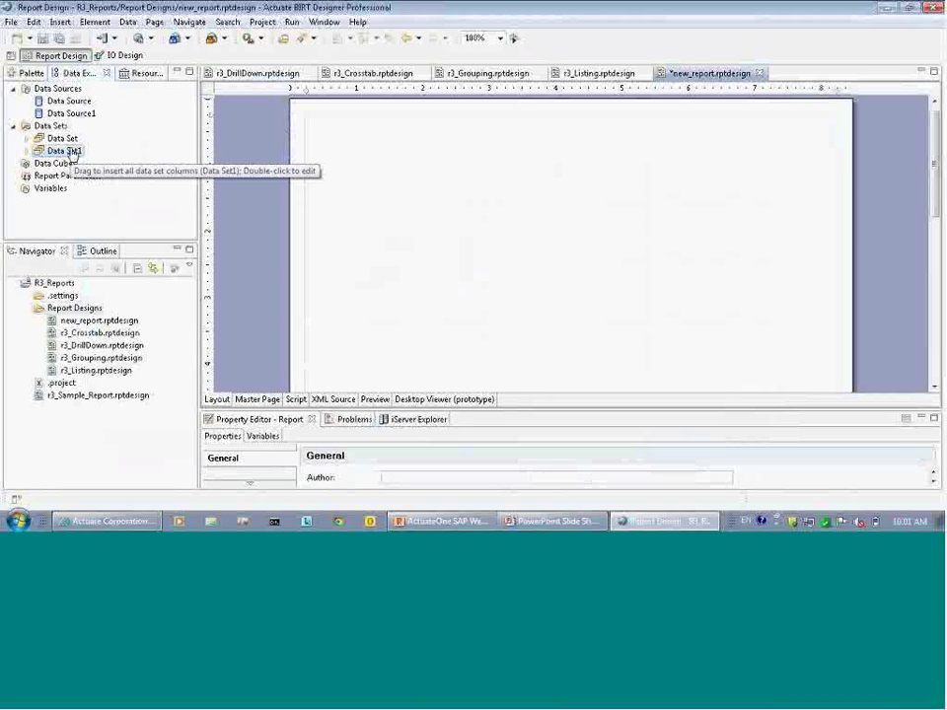
pyautogui.moveTo(73, 153); pyautogui.dragTo(393, 161)
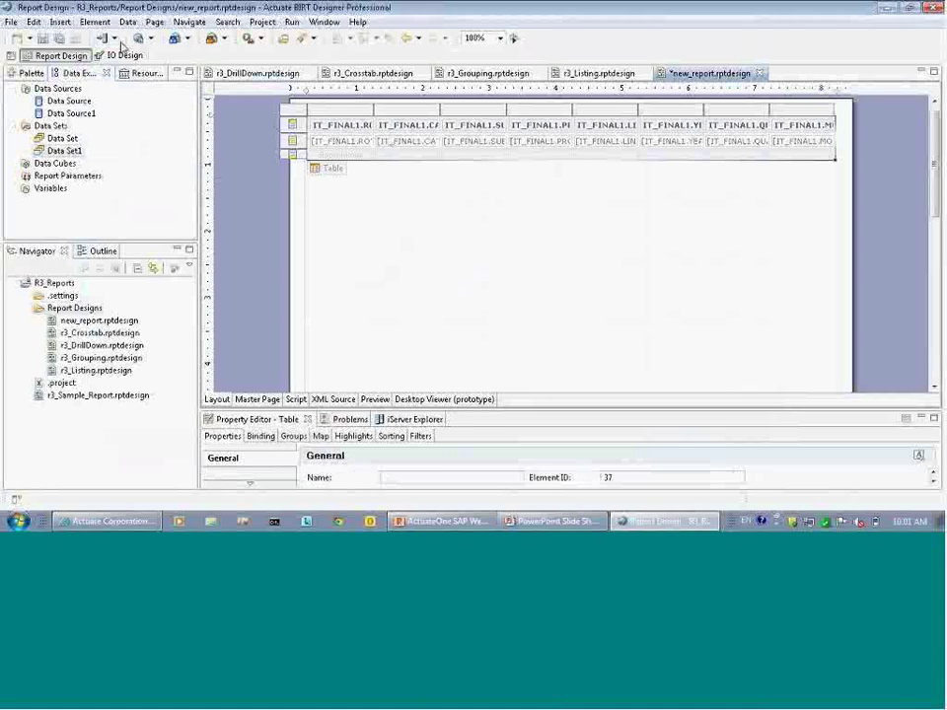
# - Run the report in a maximized viewer, look through its output rows and close the viewer
pyautogui.click(140, 39)
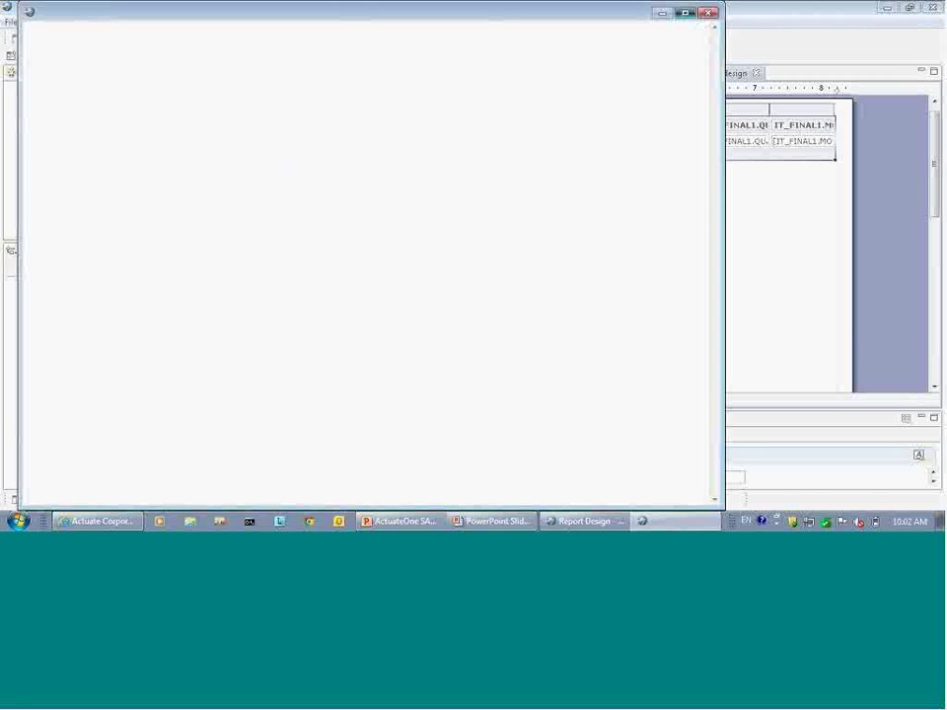
pyautogui.click(686, 12)
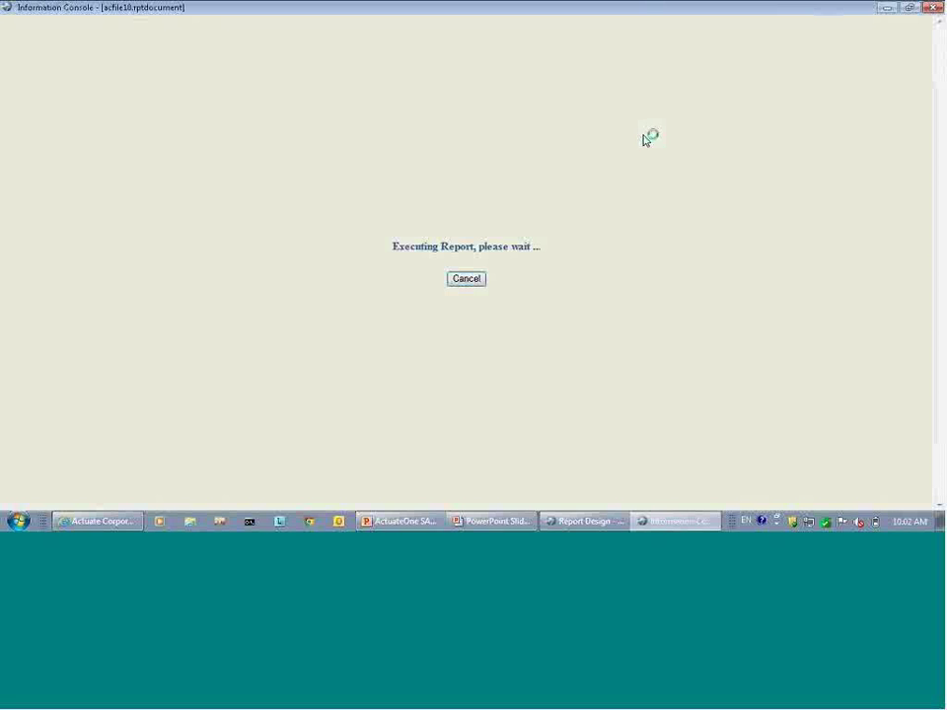
pyautogui.click(596, 521)
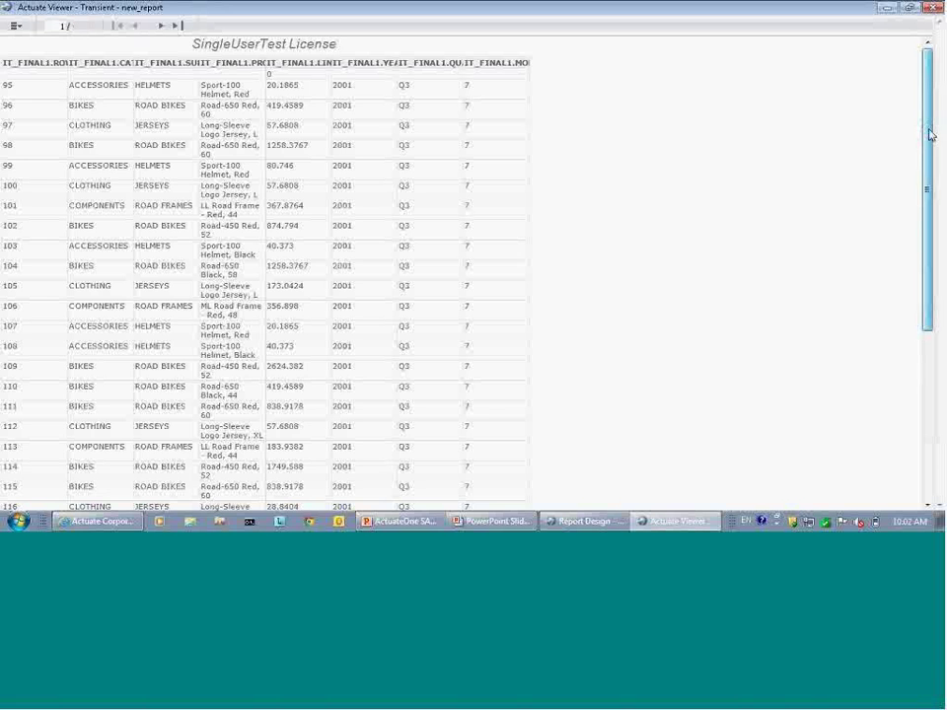
pyautogui.scroll(-5, 927, 129)
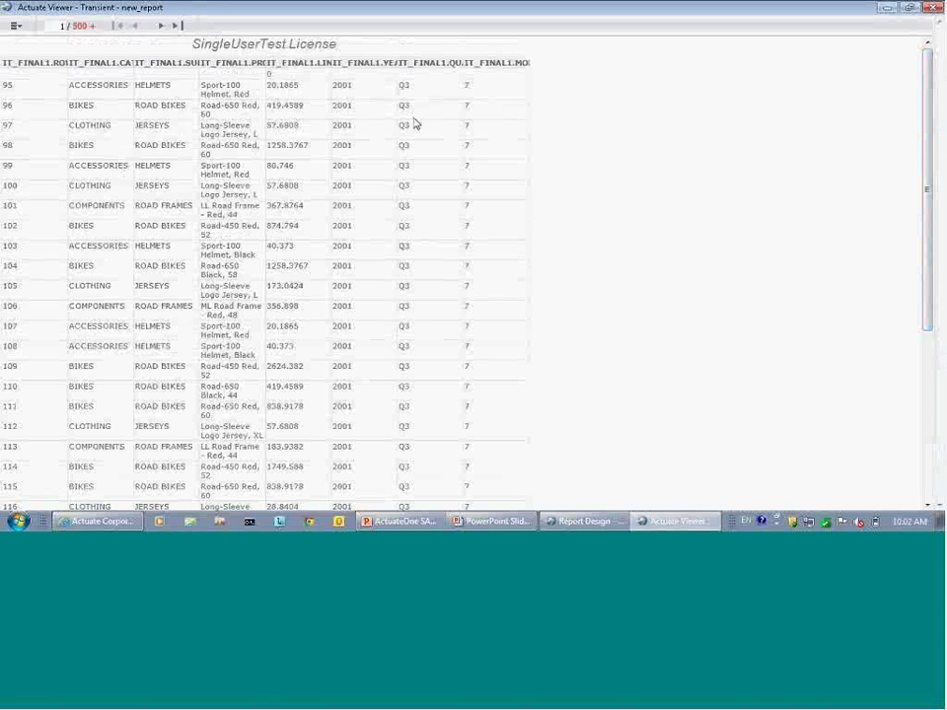
pyautogui.click(932, 8)
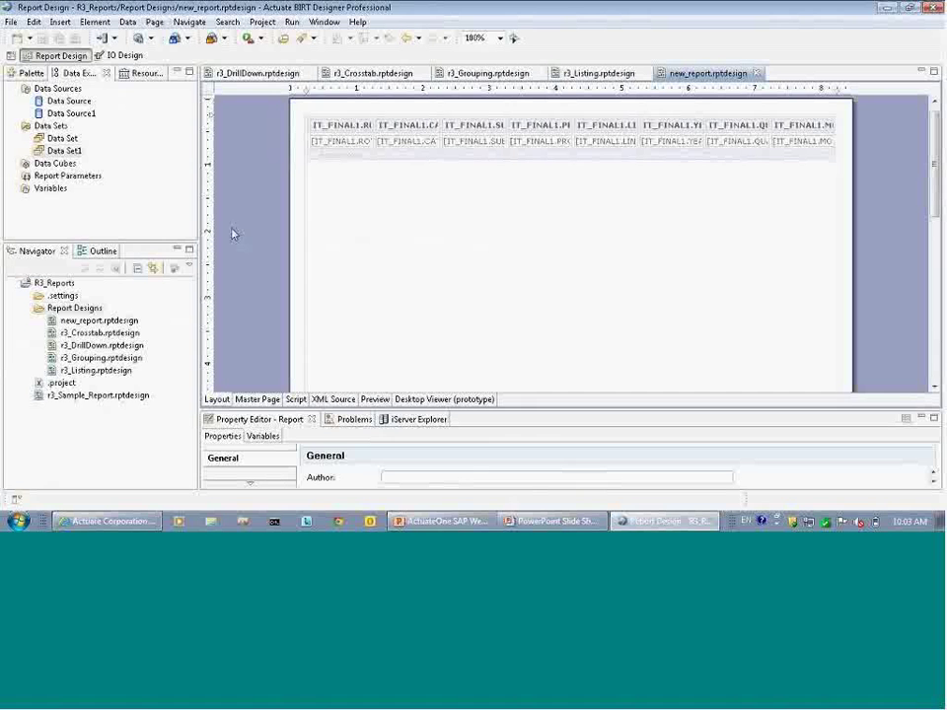
# - Review Data Set1's BAPI details and the list of available BAPIs, including VisitList, and close the data set without changes
pyautogui.click(63, 151)
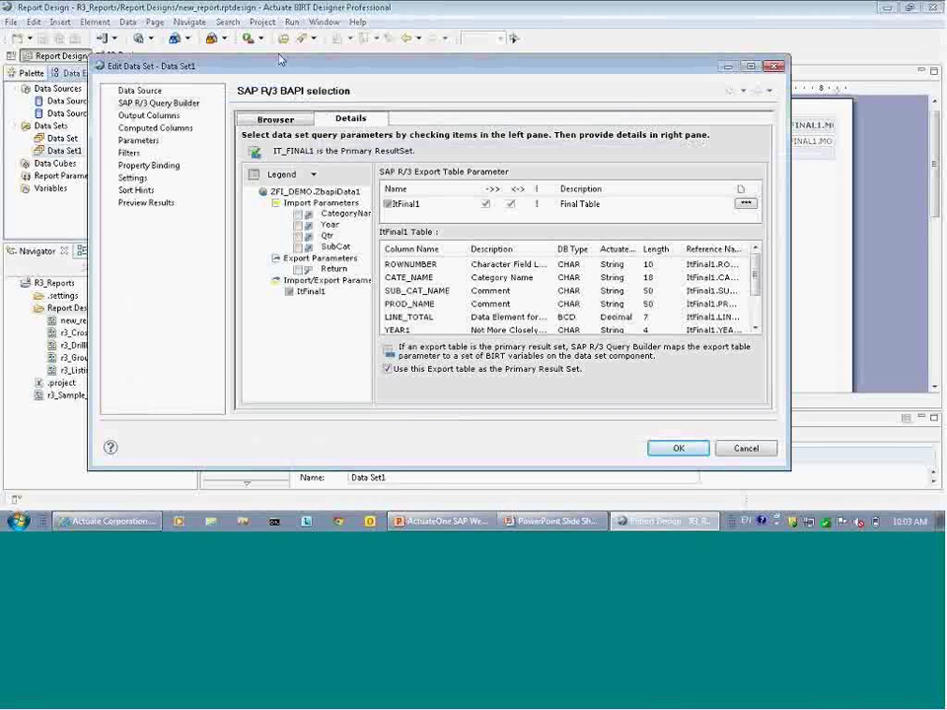
pyautogui.moveTo(280, 66); pyautogui.dragTo(275, 51)
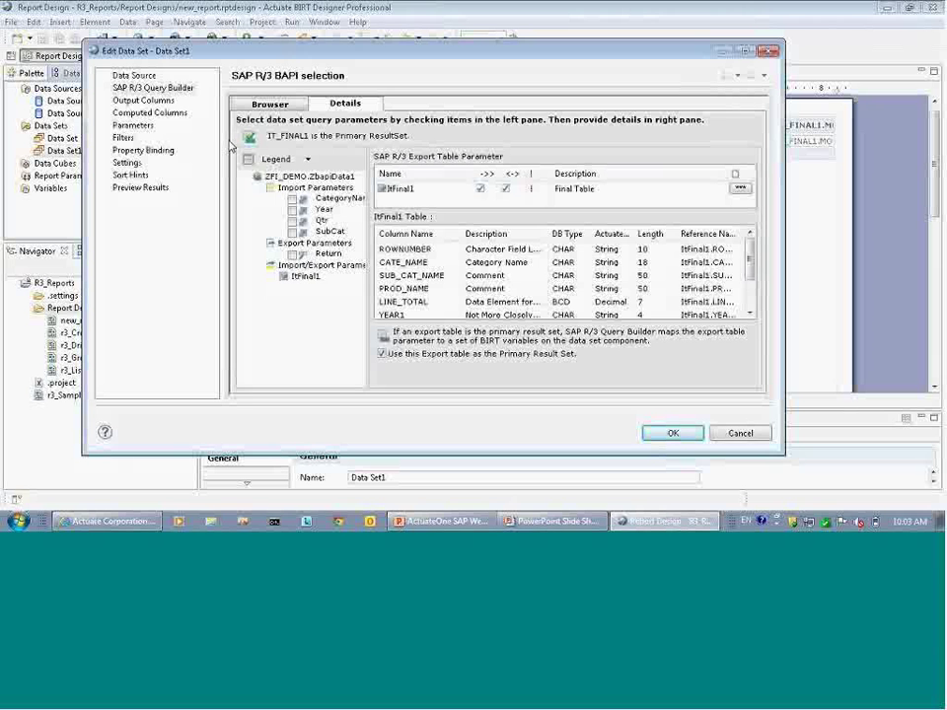
pyautogui.moveTo(224, 140); pyautogui.dragTo(252, 136)
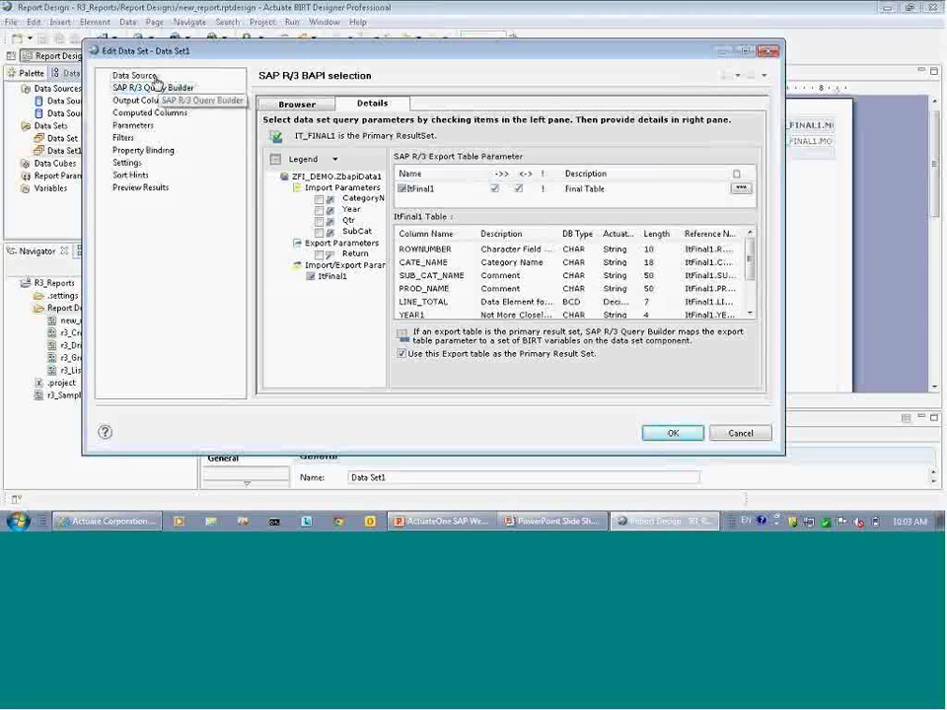
pyautogui.click(322, 106)
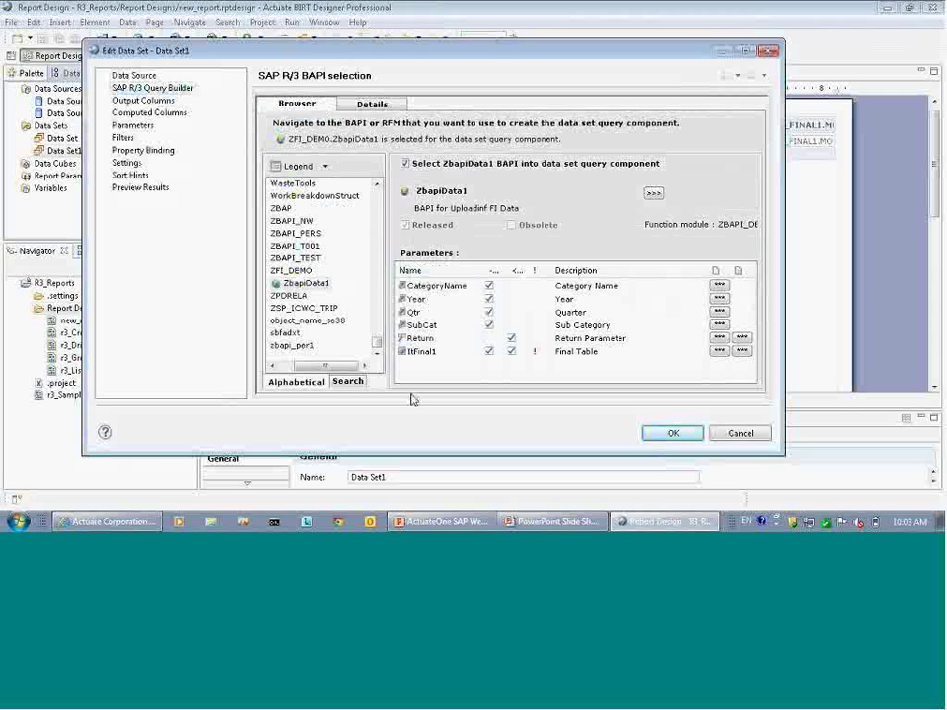
pyautogui.scroll(4, 315, 246)
pyautogui.click(296, 209)
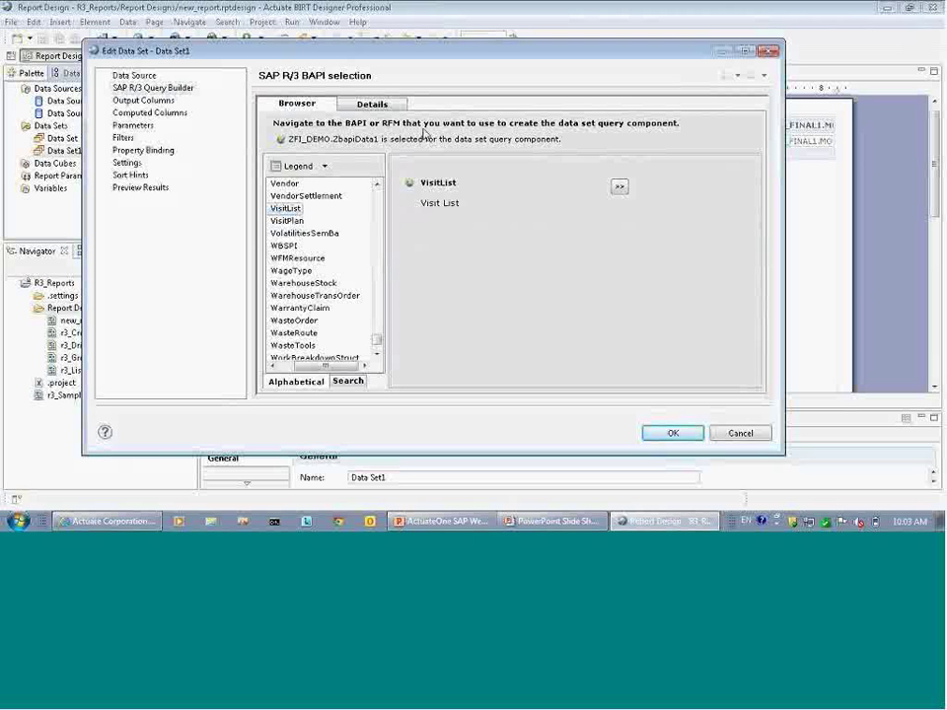
pyautogui.click(736, 435)
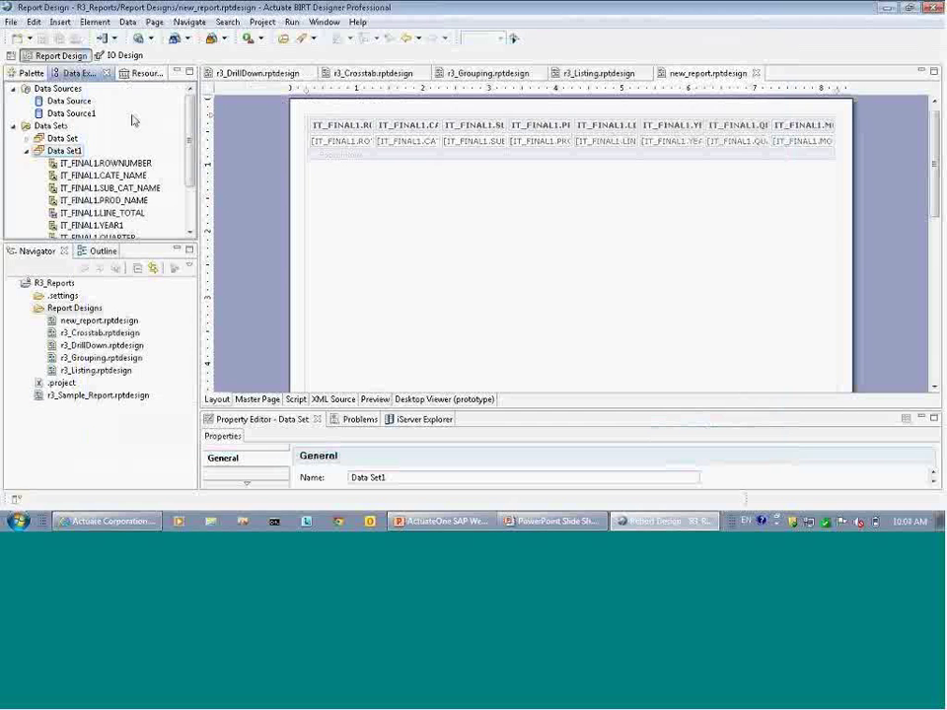
pyautogui.click(28, 150)
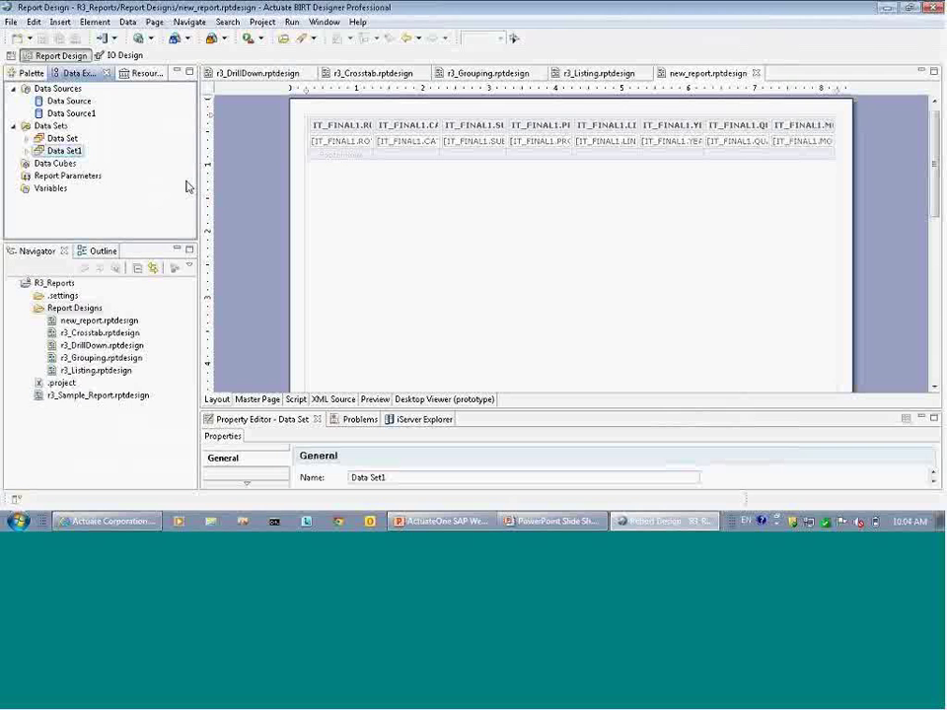
# - Switch to the PowerPoint slide show and advance to the SAP Connector for BIRT architecture comparison slide
pyautogui.moveTo(64, 150); pyautogui.dragTo(736, 146)
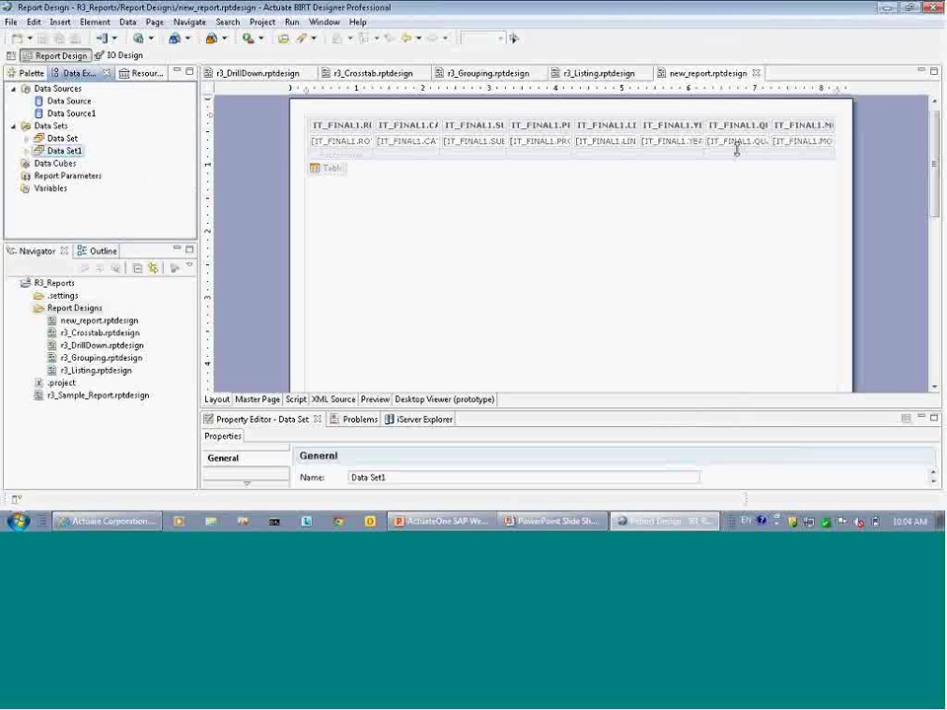
pyautogui.click(890, 12)
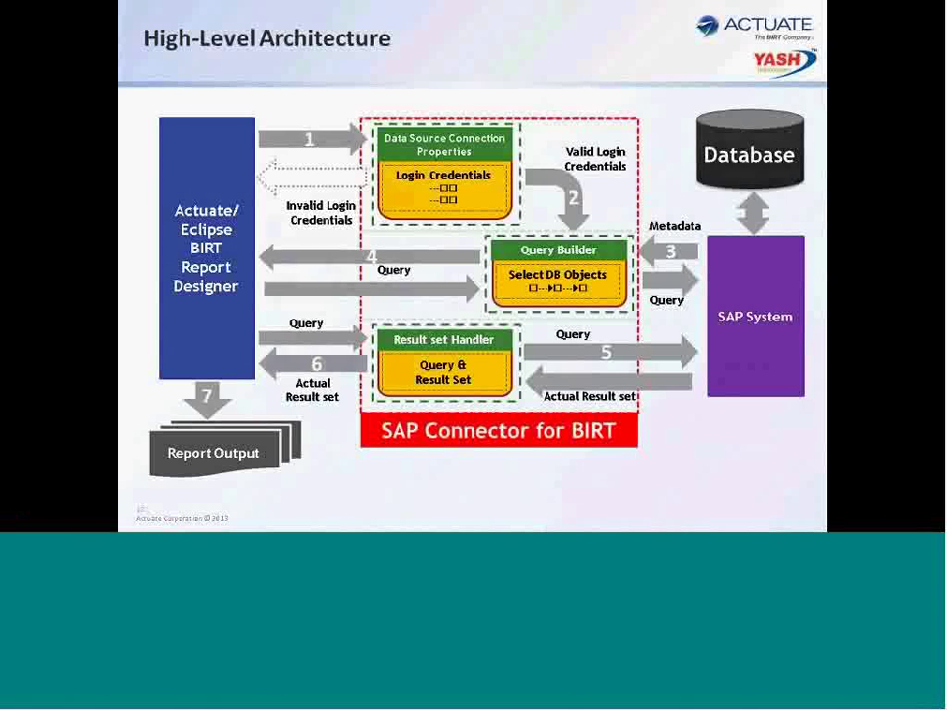
pyautogui.press('Right')
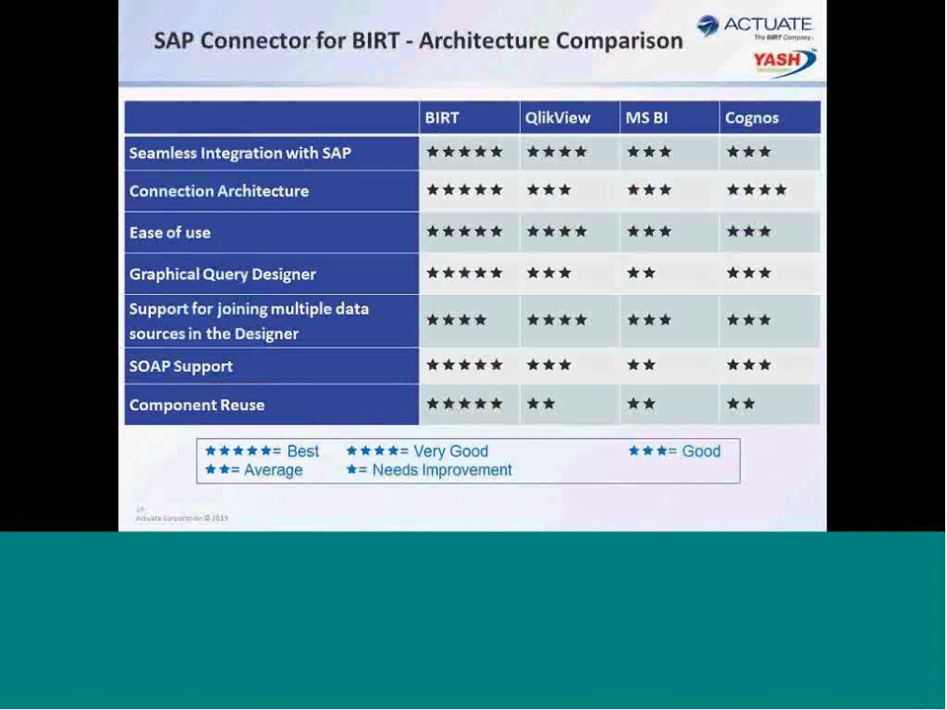